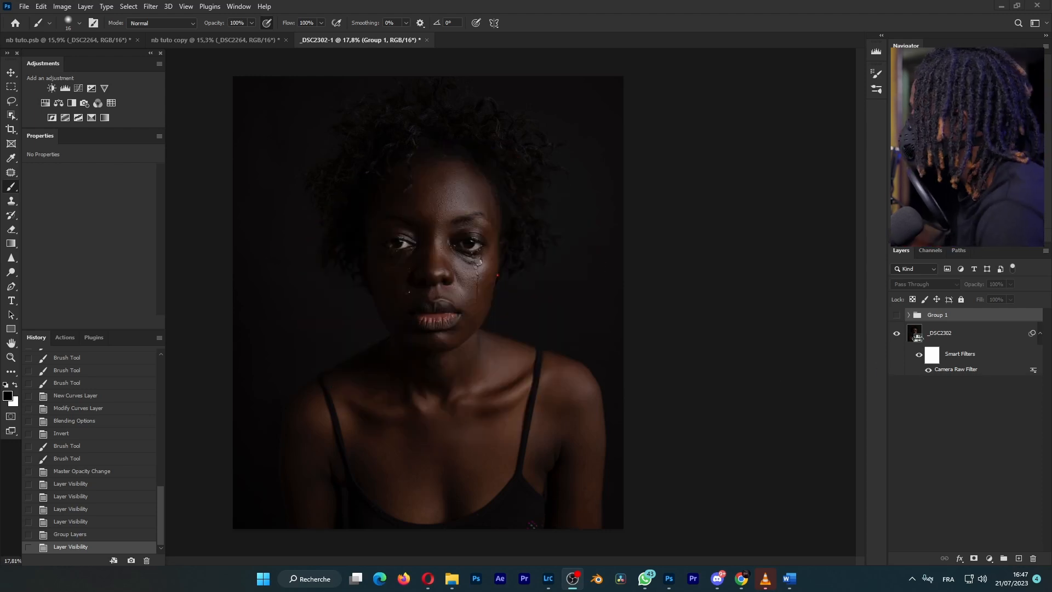
Rasterize the _DSC2302 smart object layer into a regular pixel layer
left_click(956, 333)
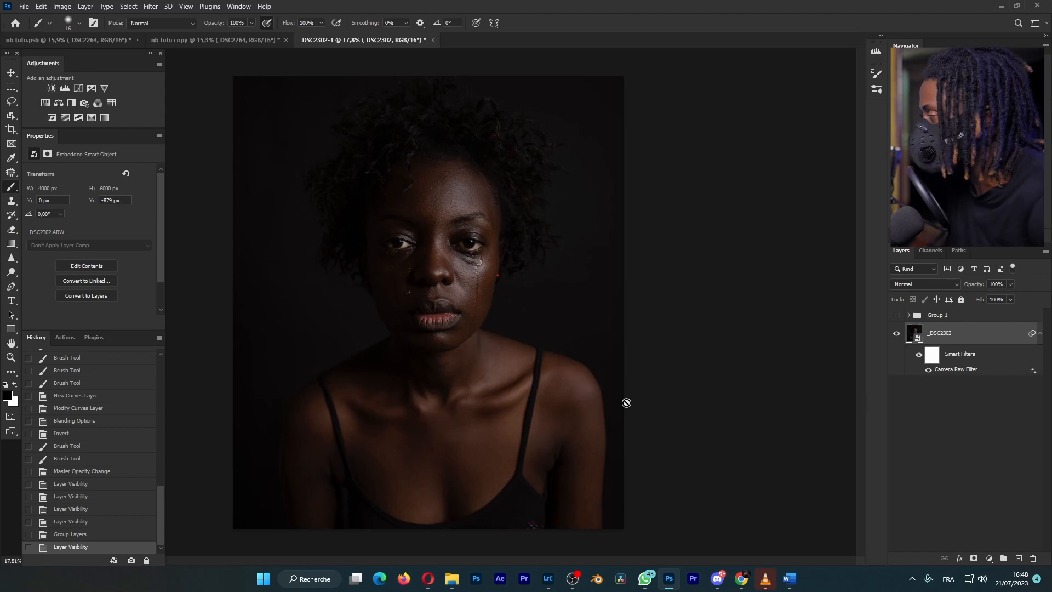
right_click(954, 336)
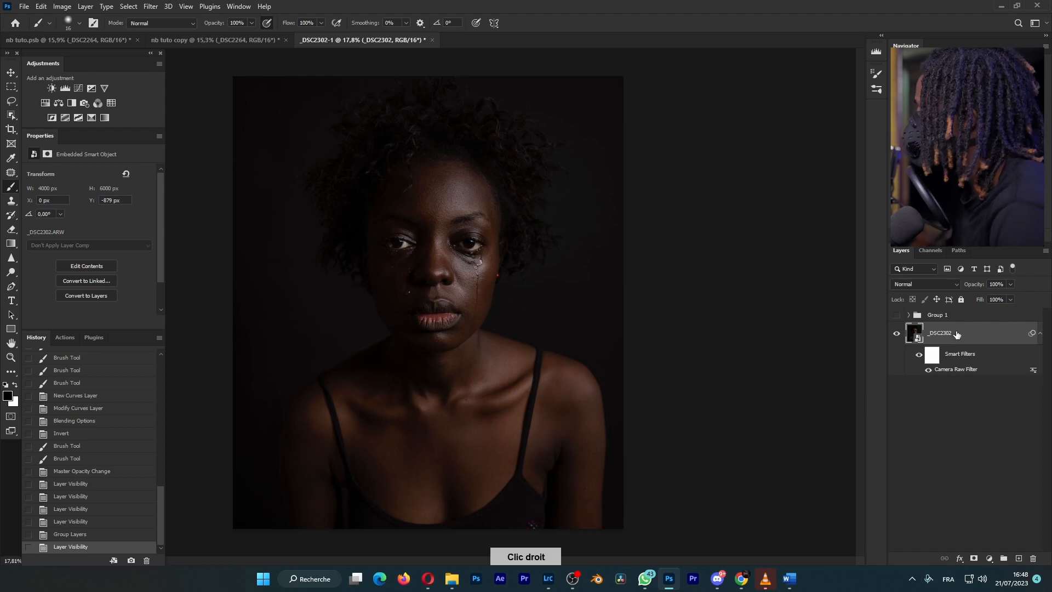
left_click(825, 296)
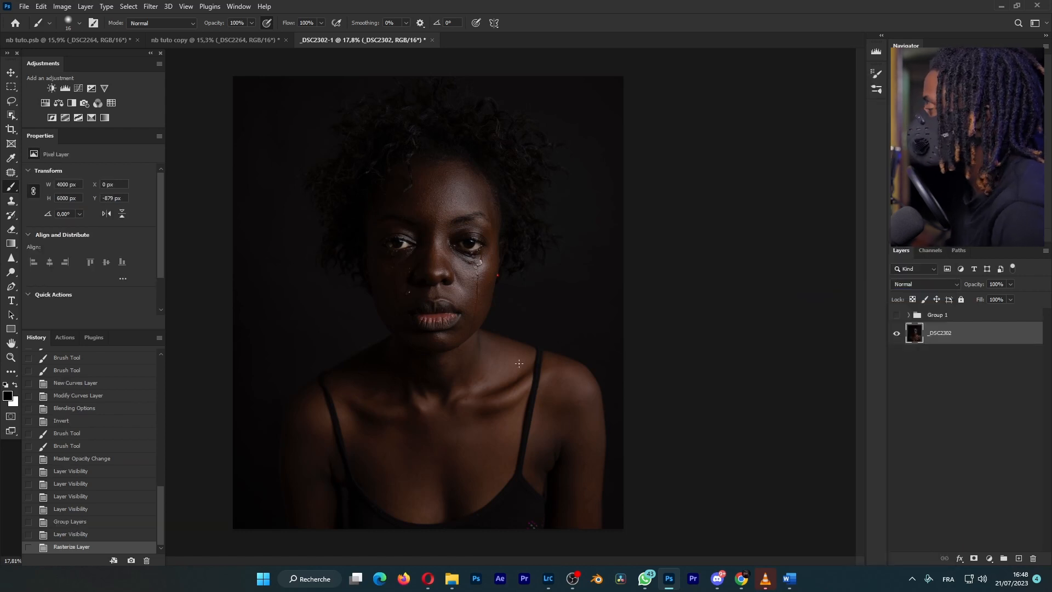
Activate the Move tool and switch the display to full screen mode with menu bar, enlarging the portrait's face
left_click(11, 74)
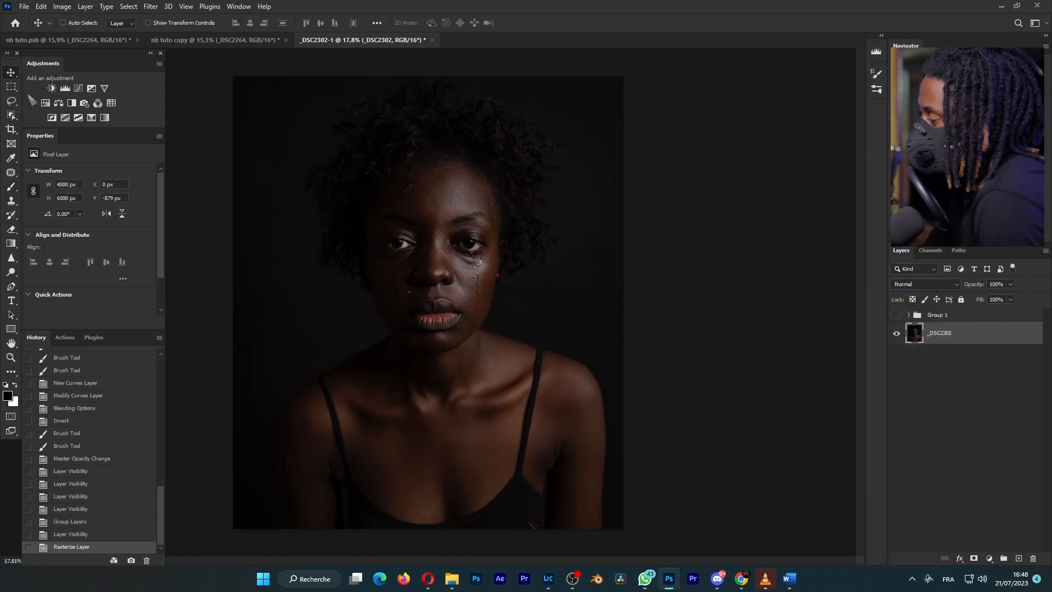
scroll(499, 302, "up", 2)
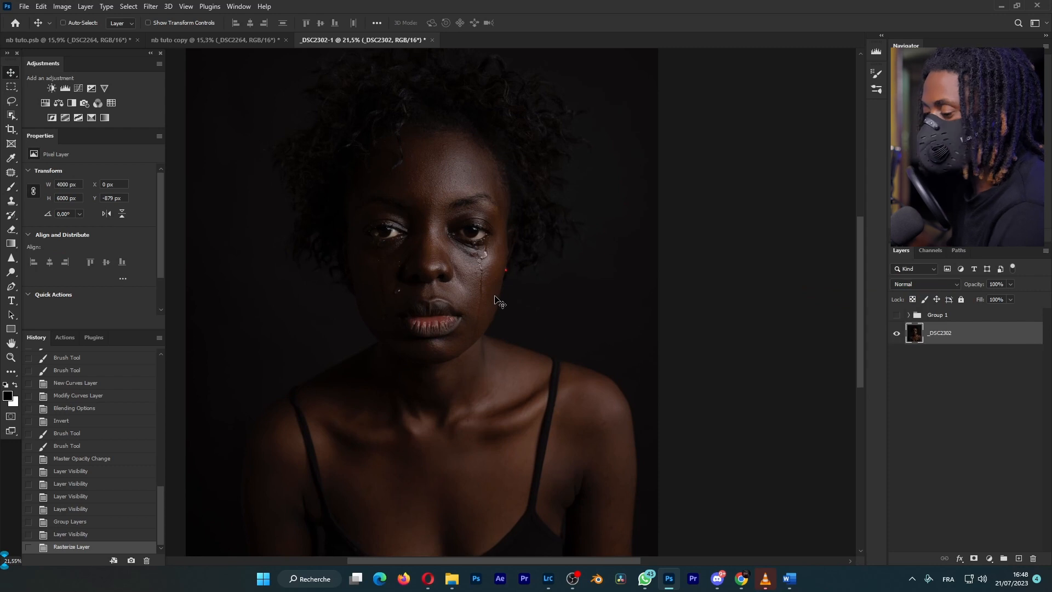
key("f")
scroll(606, 233, "down", 1)
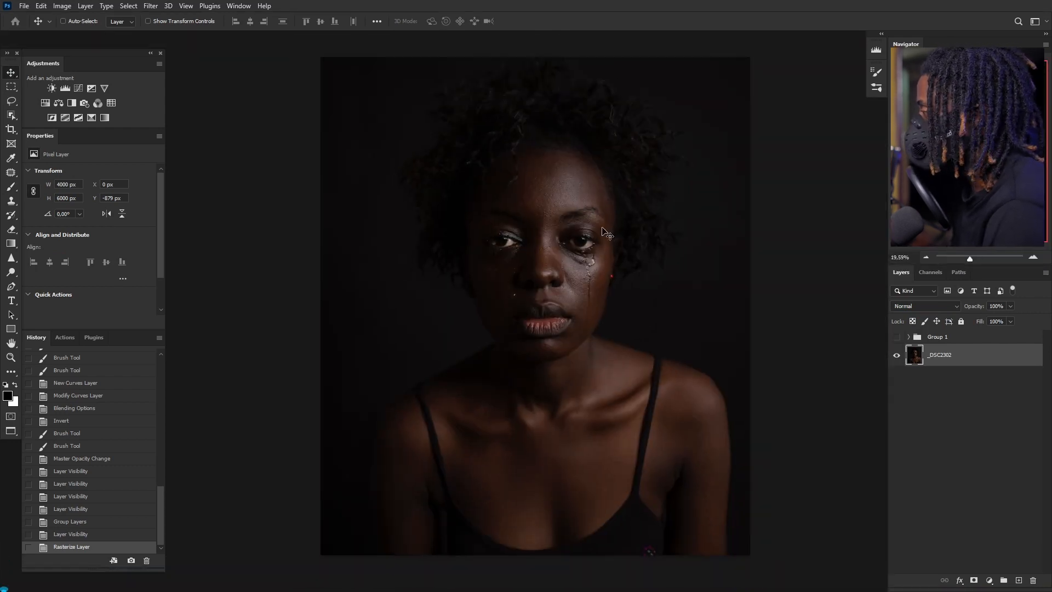
scroll(607, 232, "up", 6)
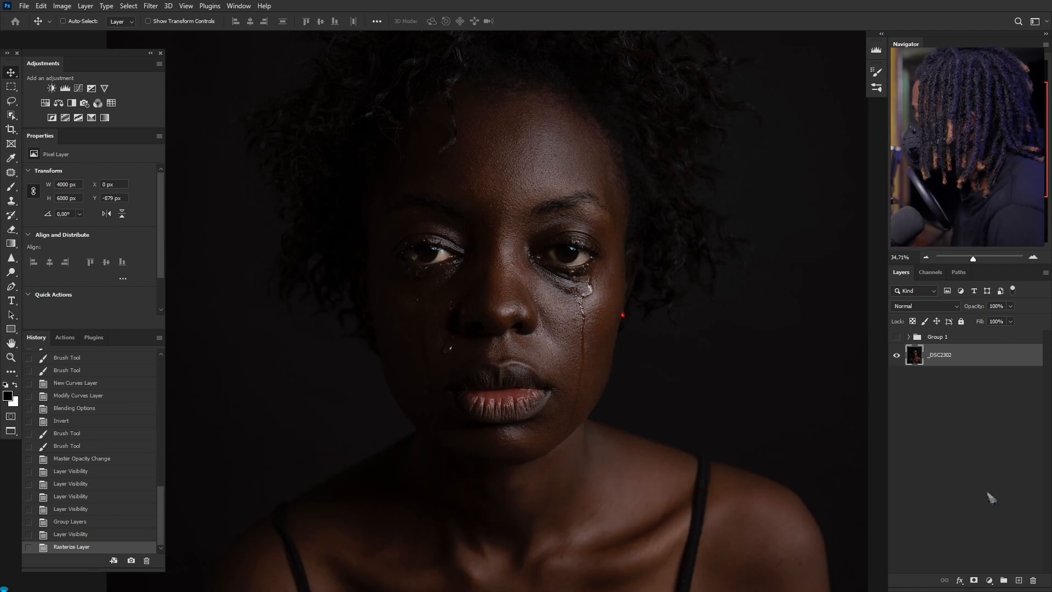
Add a black-to-white Gradient Map adjustment layer above the photo, and delete it again
left_click(988, 581)
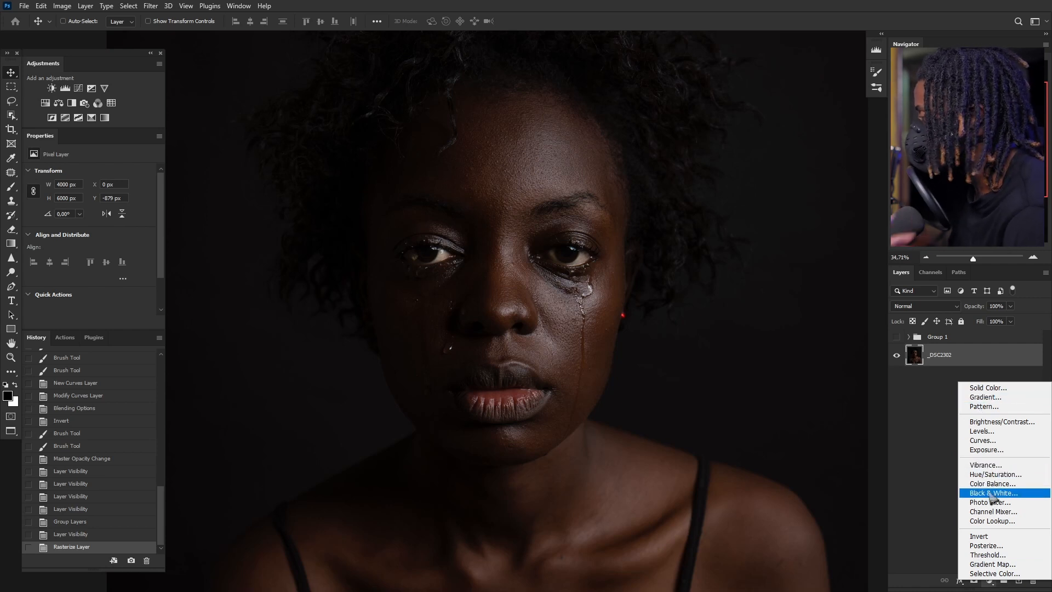
left_click(993, 564)
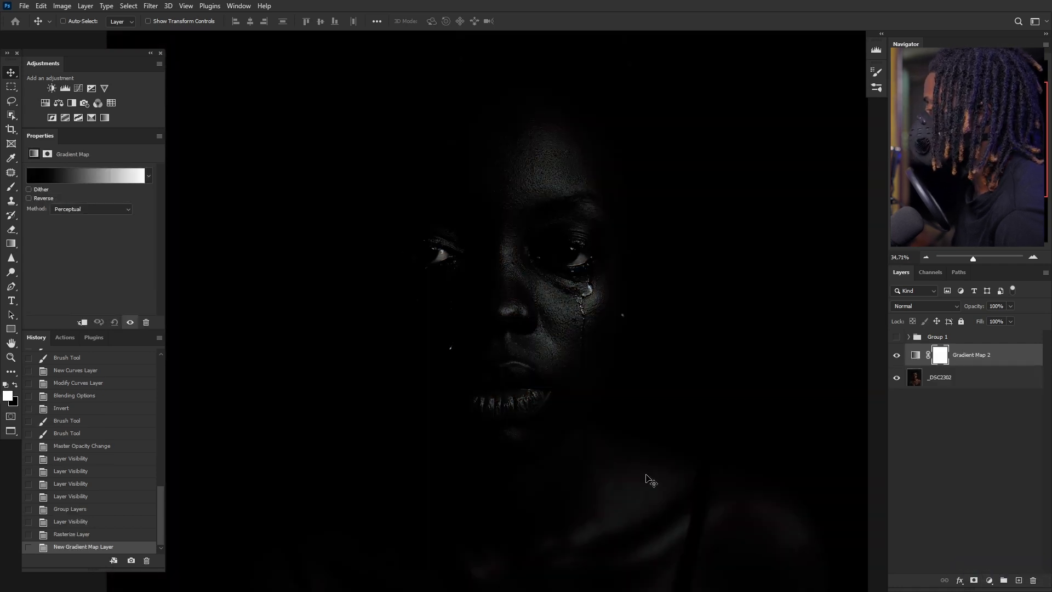
scroll(478, 267, "down", 3)
scroll(475, 266, "up", 2)
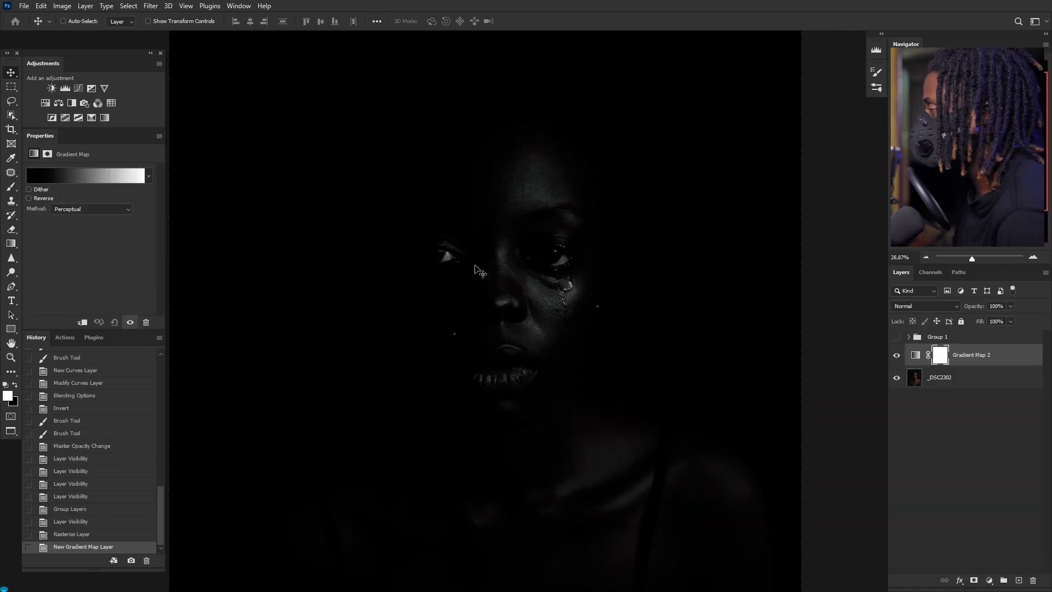
left_click_drag(982, 355, 1032, 579)
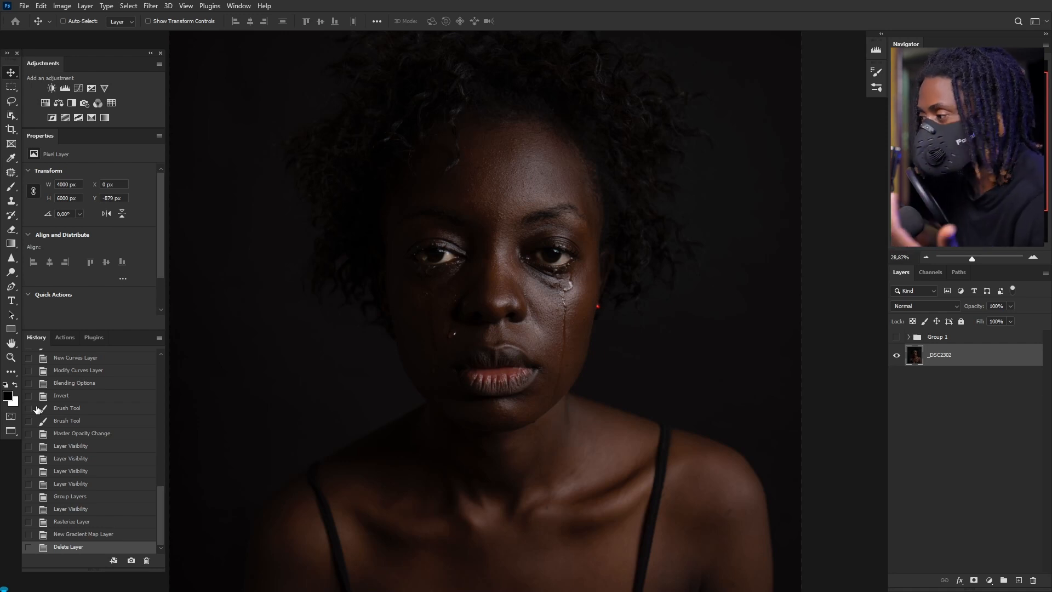
Set the foreground color to red ff0000 and the background color to a golden yellow
left_click(8, 395)
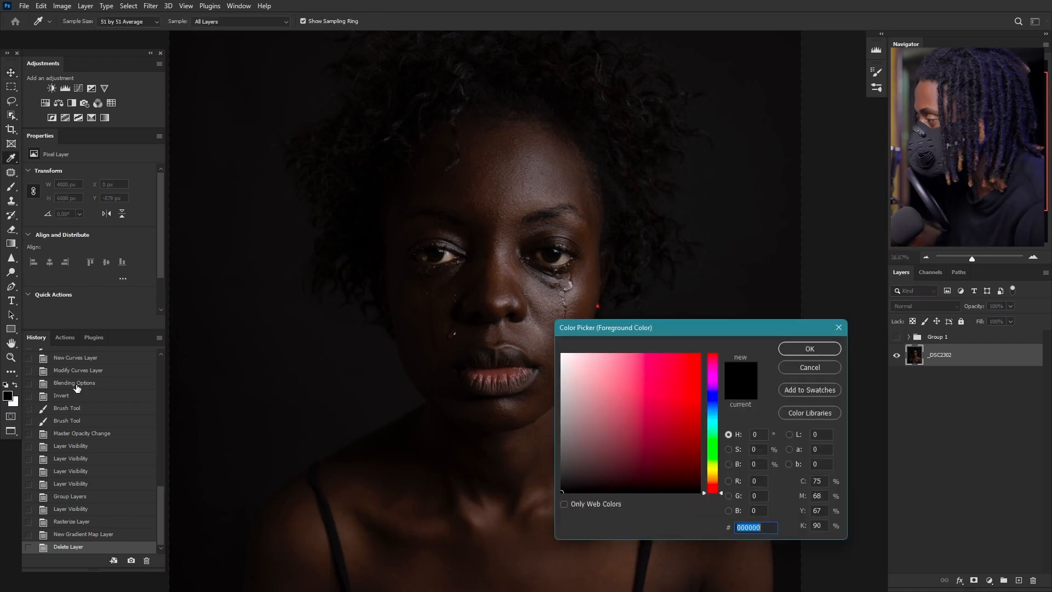
type("ff0000")
left_click(797, 349)
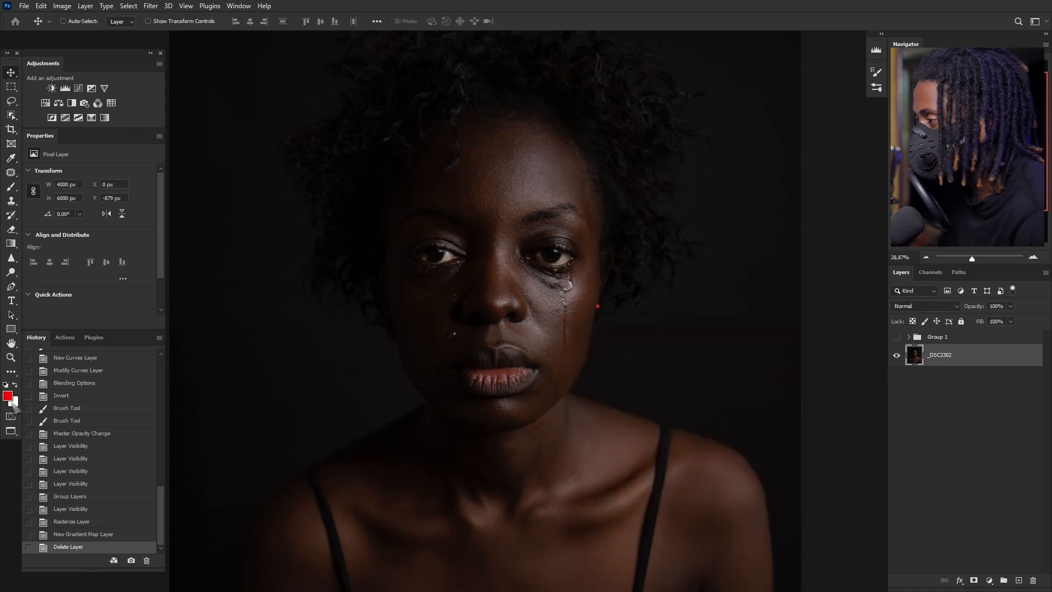
left_click(14, 400)
left_click_drag(716, 416, 714, 474)
left_click(693, 369)
left_click(782, 353)
Try a red-to-yellow Gradient Map adjustment layer on the photo, and delete that layer
left_click(989, 580)
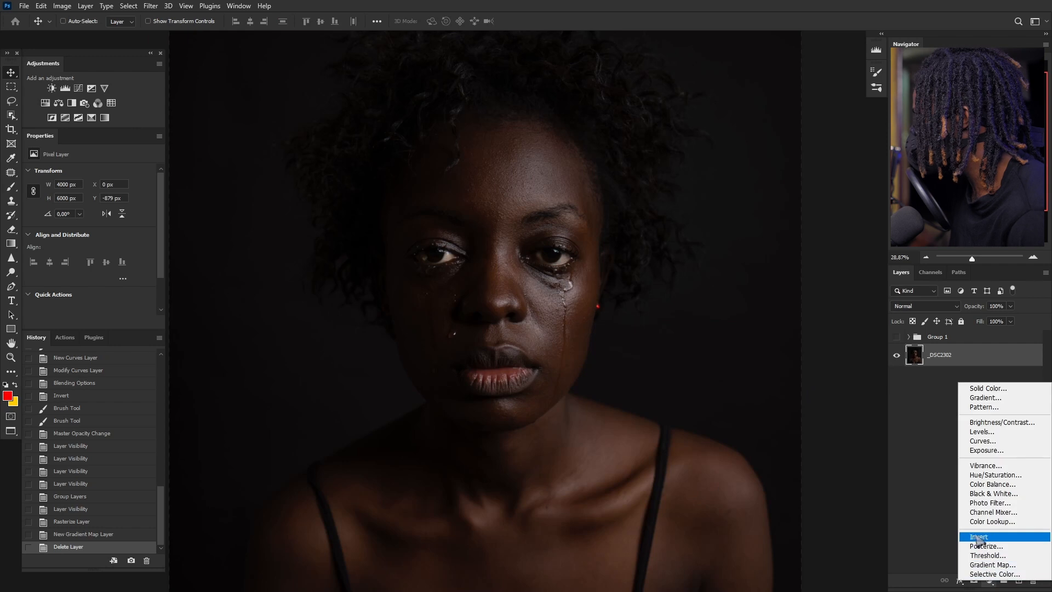
left_click(998, 568)
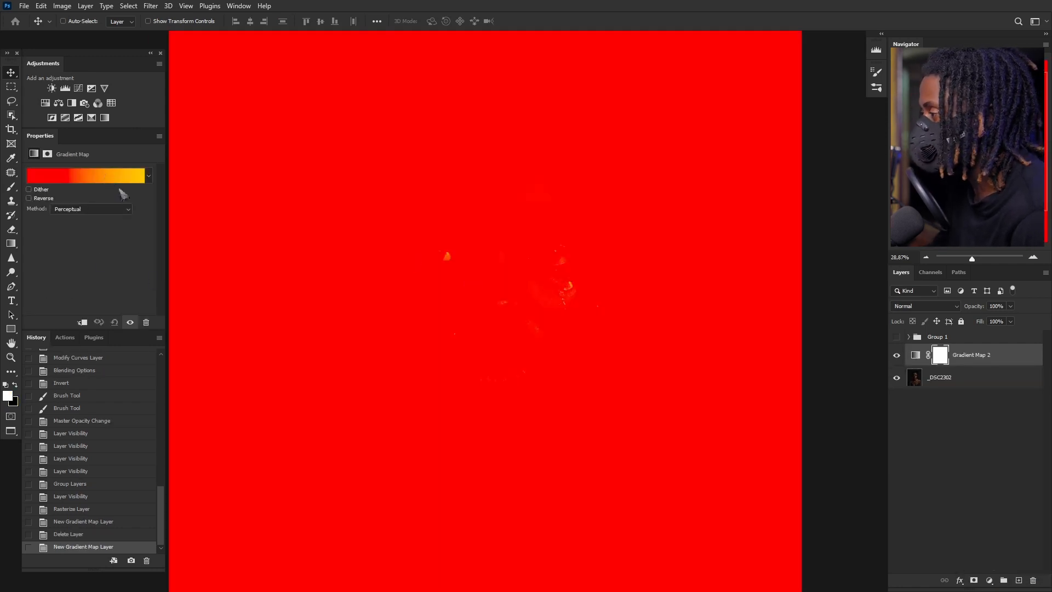
left_click_drag(997, 359, 1033, 580)
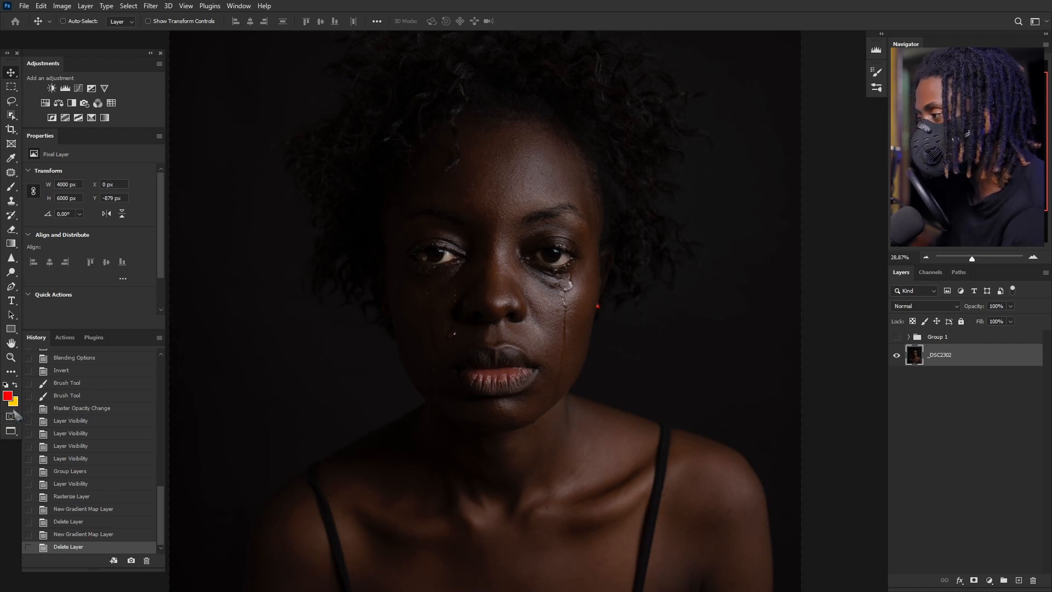
Reset the foreground and background colors to black and white and add a Gradient Map adjustment layer above the photo
key("d")
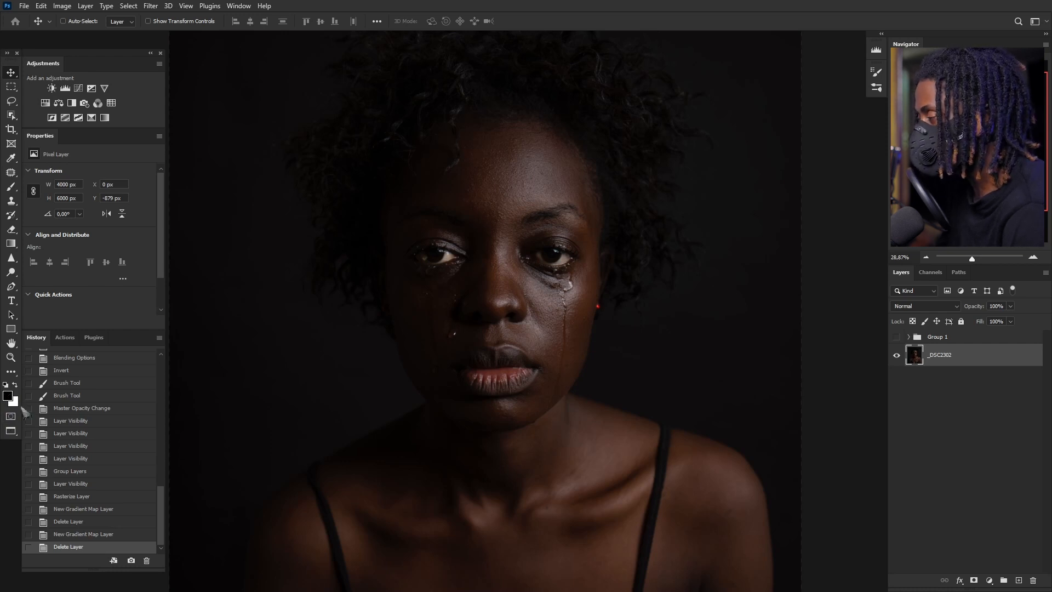
left_click(988, 580)
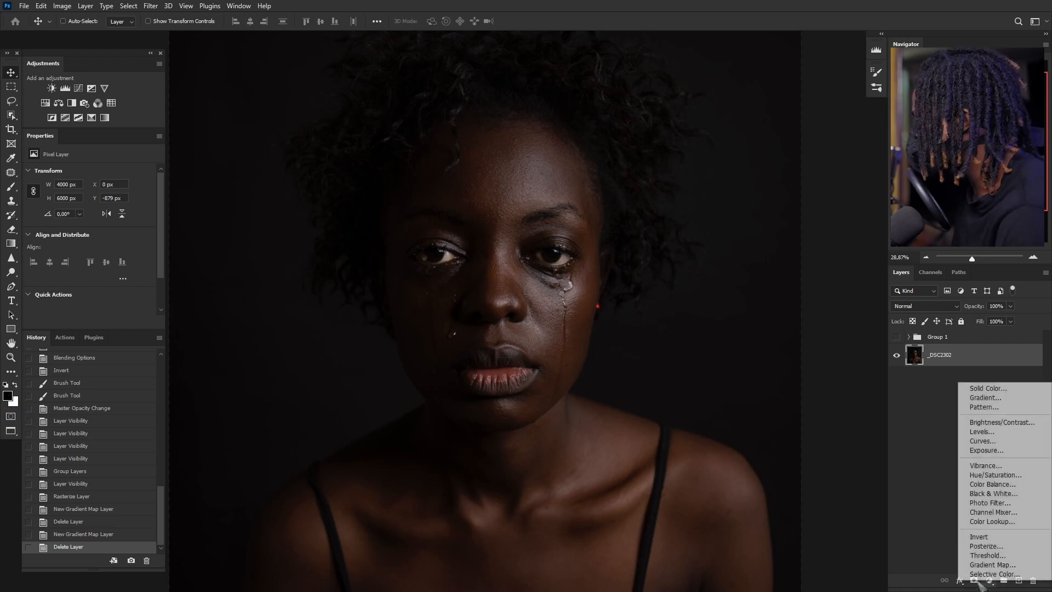
left_click(992, 564)
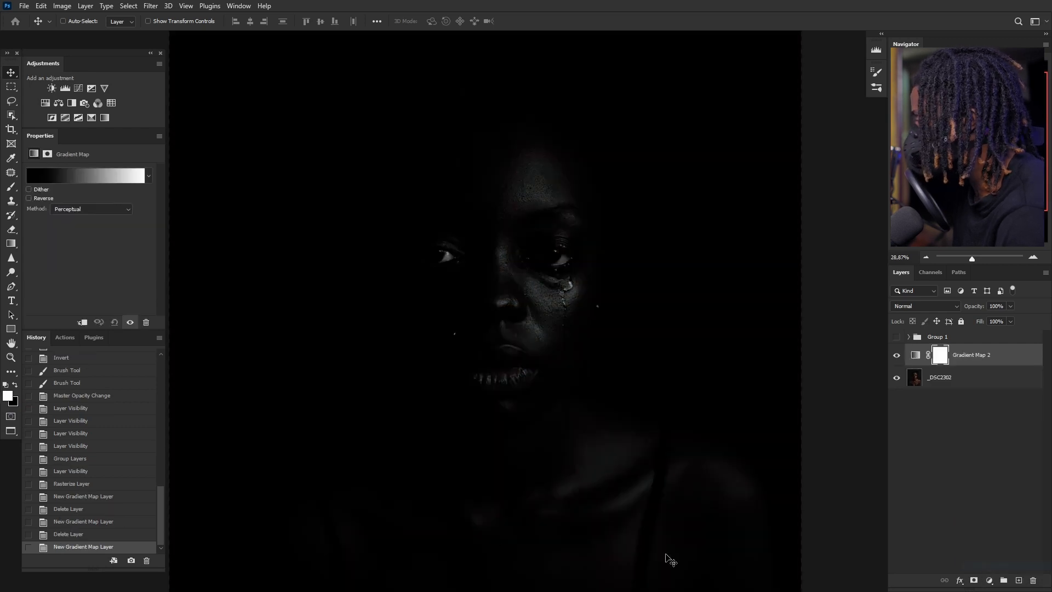
scroll(362, 237, "down", 3)
scroll(362, 237, "up", 2)
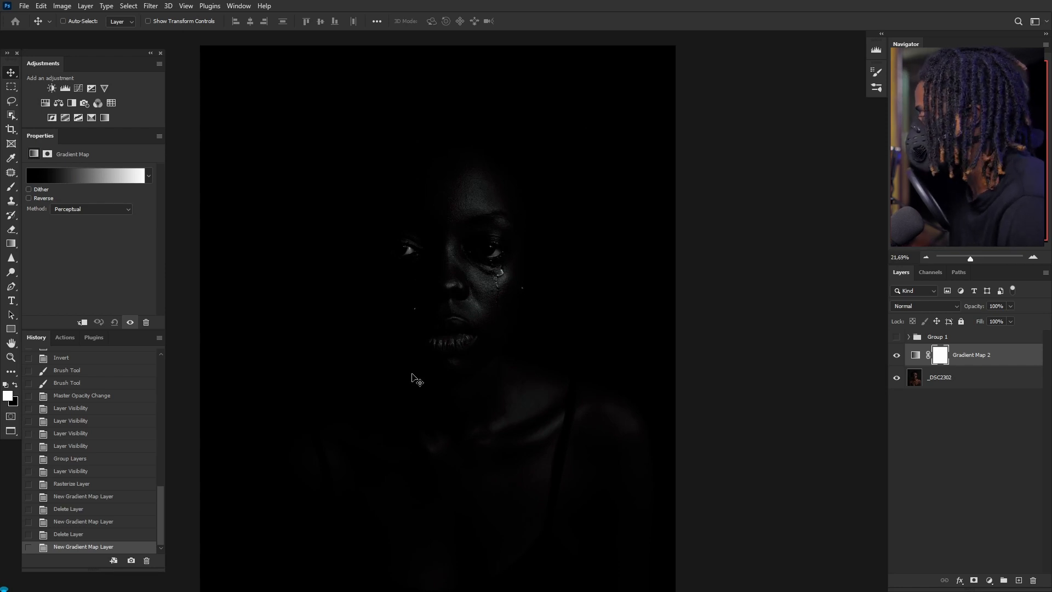
Compare the Gradient Map with a temporary Black & White adjustment layer by toggling the Gradient Map's visibility, and delete the Black & White layer
left_click(989, 580)
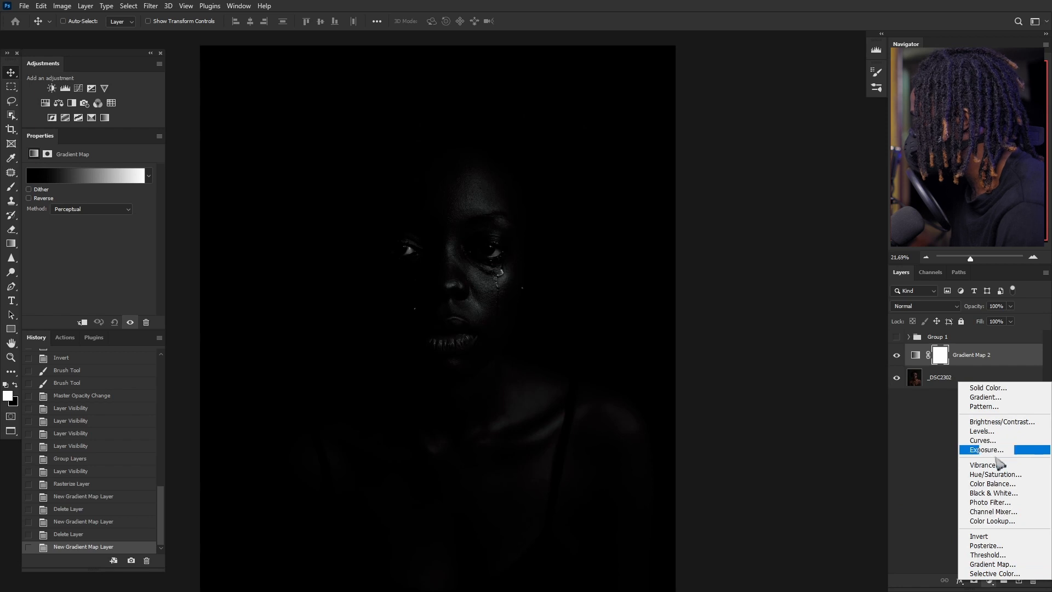
left_click(1000, 493)
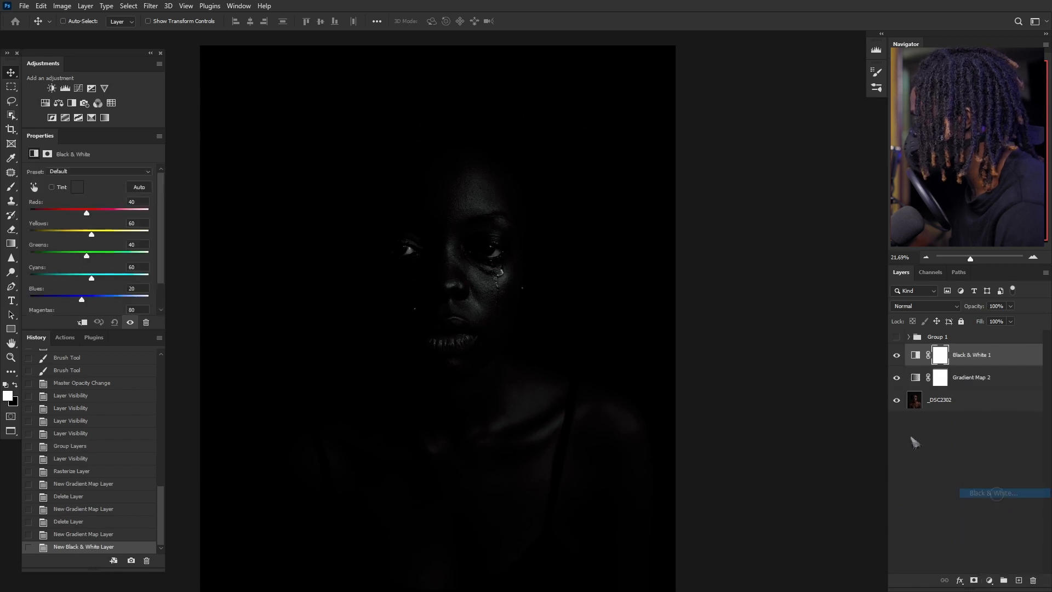
left_click(897, 378)
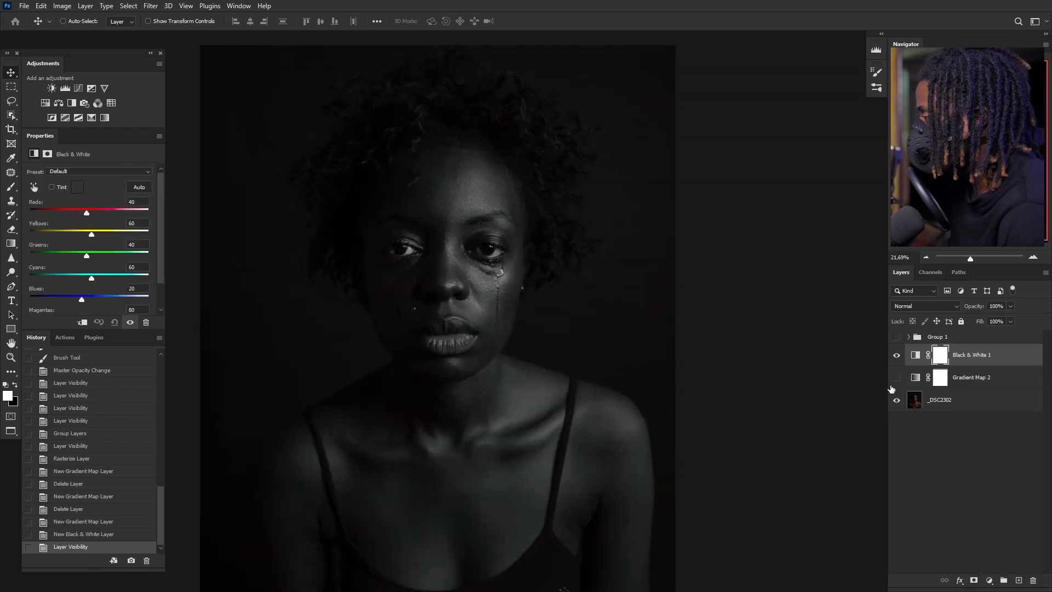
left_click(896, 380)
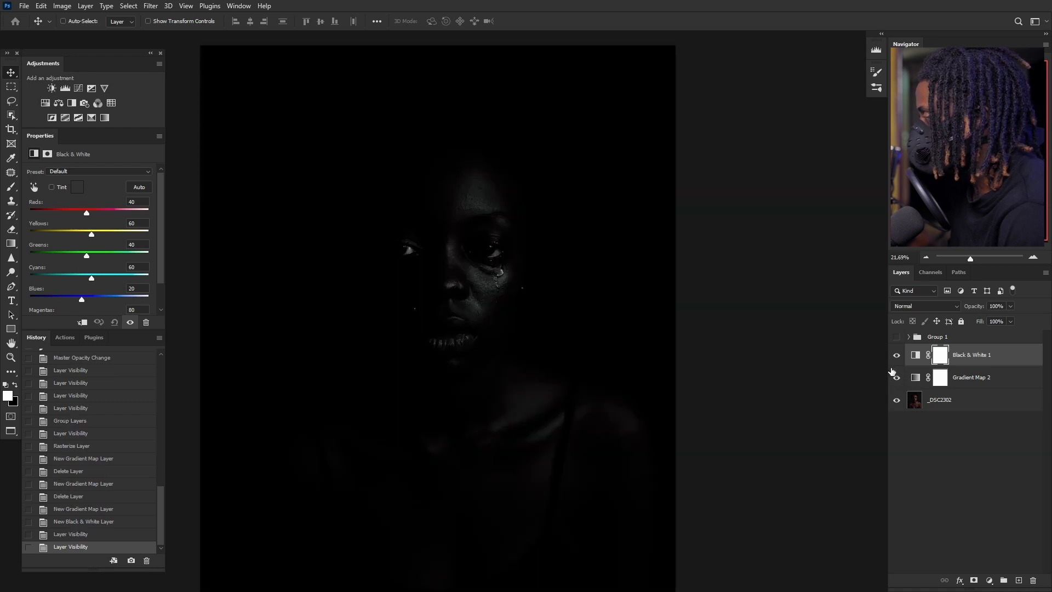
left_click_drag(986, 356, 1034, 580)
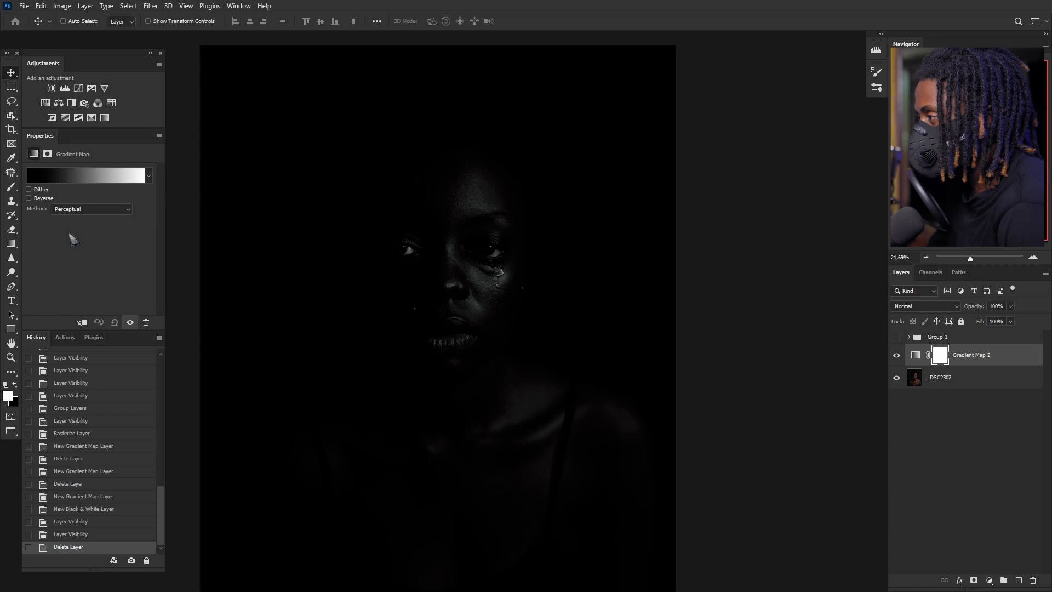
Try the Linear method on the Gradient Map and set its method to Classic
left_click(75, 181)
left_click(883, 225)
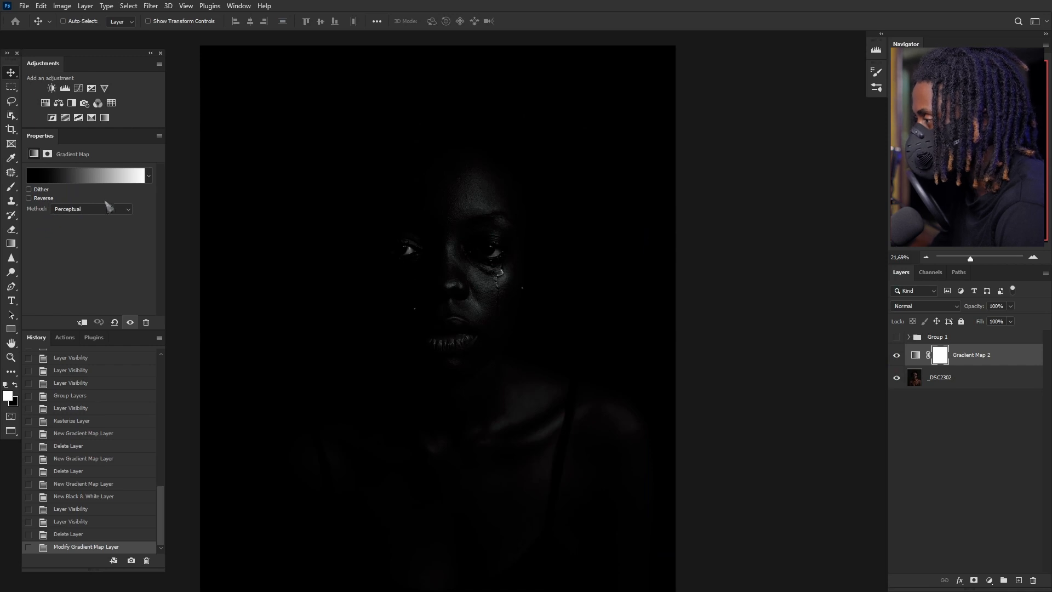
left_click(127, 209)
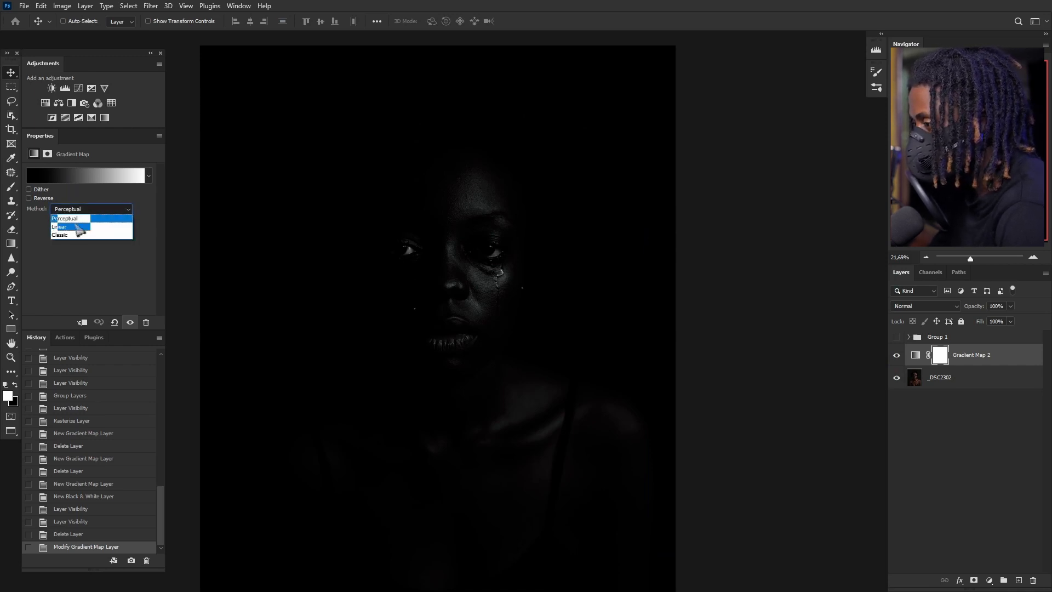
left_click(70, 226)
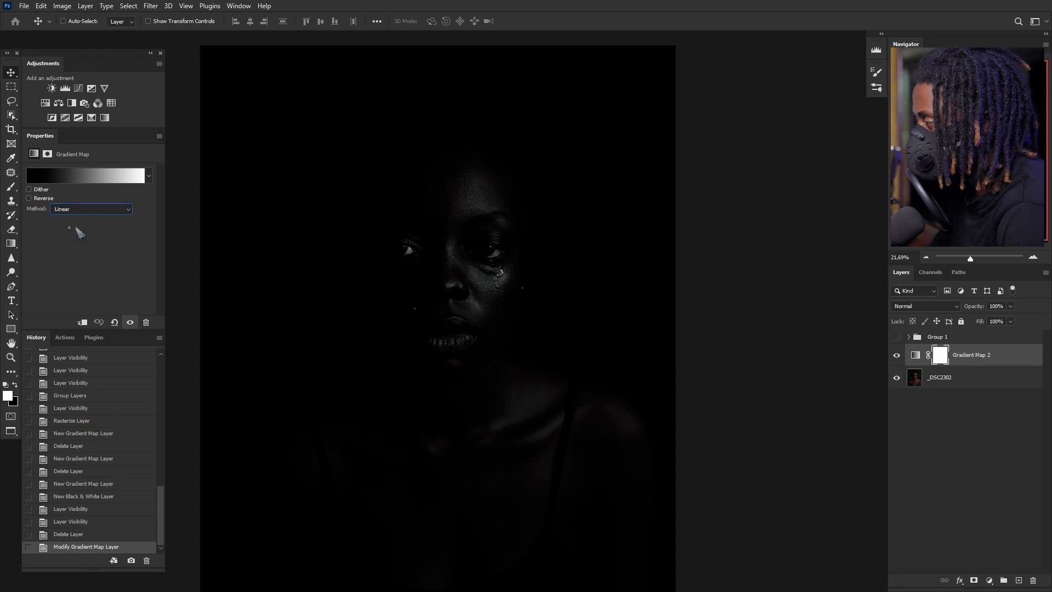
left_click(125, 211)
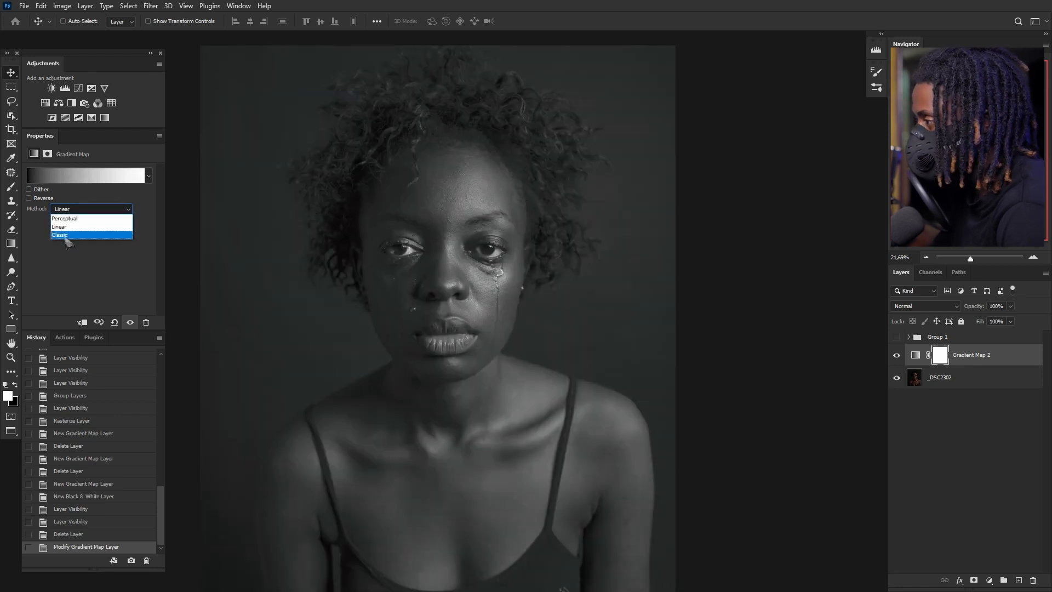
left_click(68, 240)
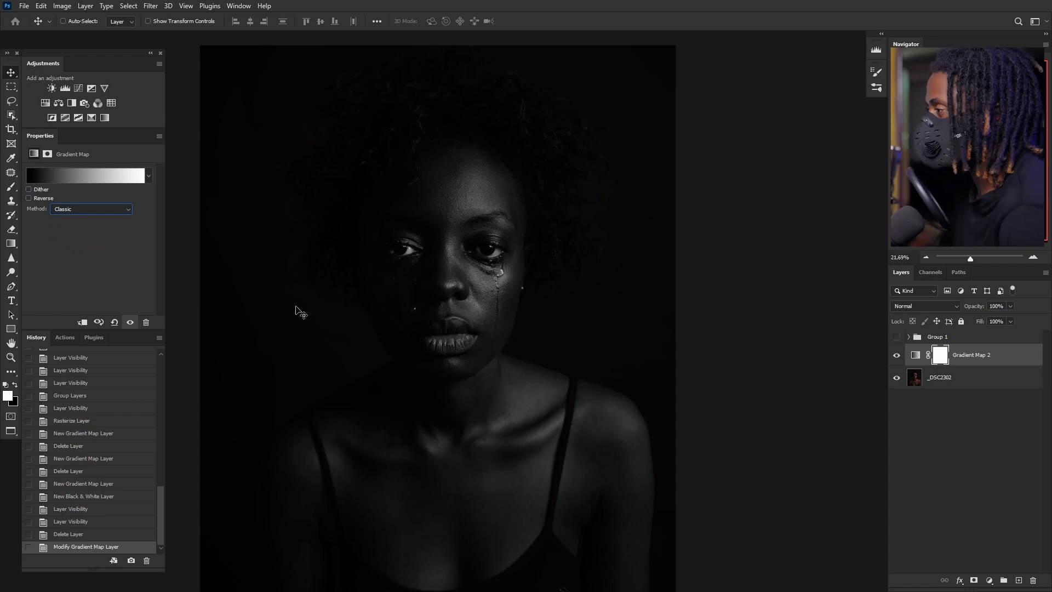
Open the Gradient Map's gradient in the Gradient Editor, move the dialog clear of the face, and select the black color stop
left_click(104, 182)
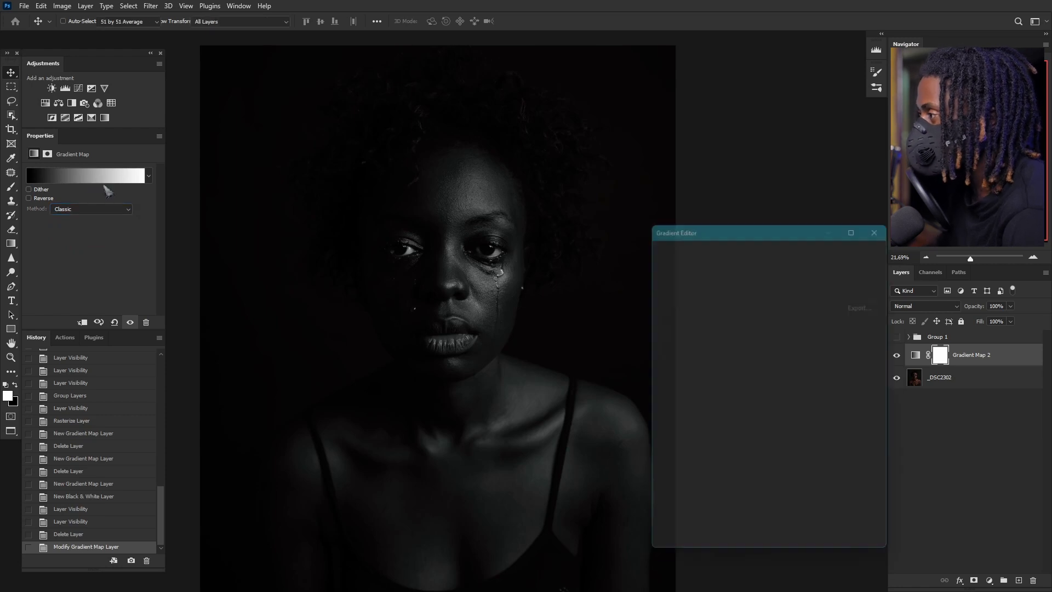
left_click_drag(754, 225, 745, 154)
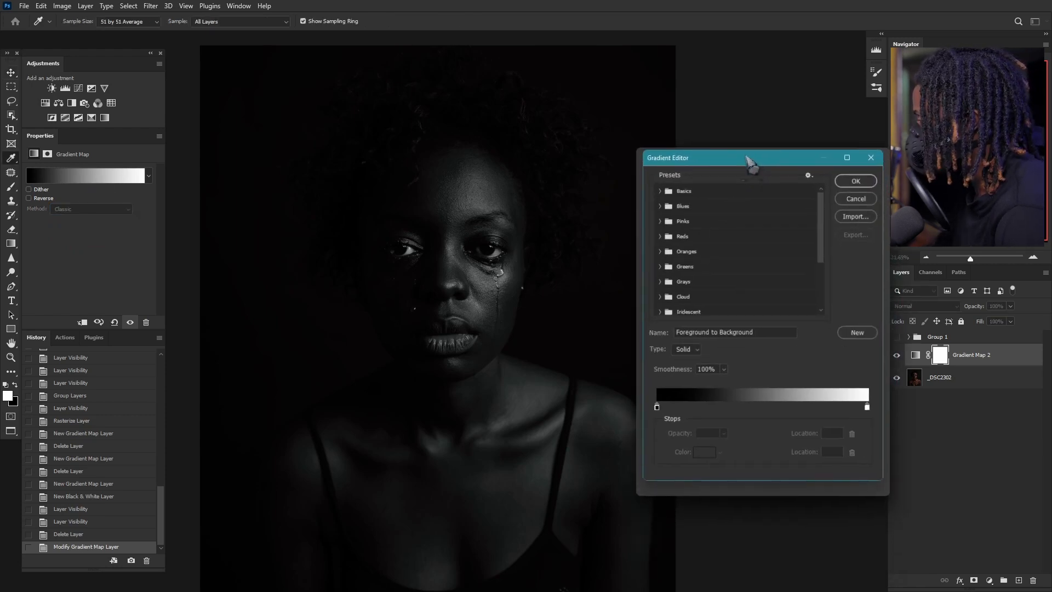
left_click(650, 414)
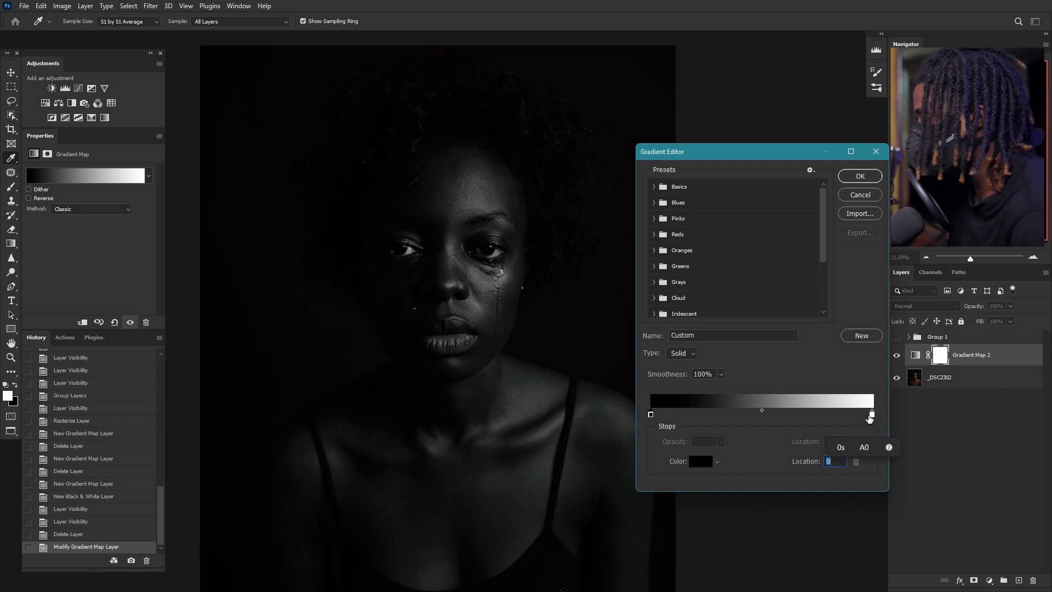
Remove the white color stop from the gradient, and undo the removal
left_click_drag(871, 415, 849, 427)
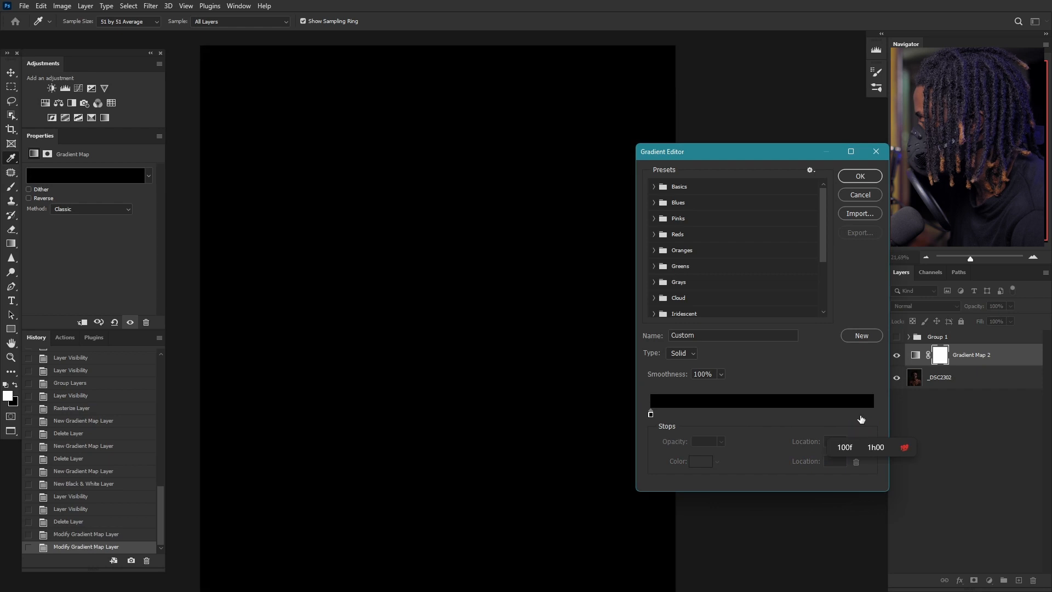
key("ctrl+z")
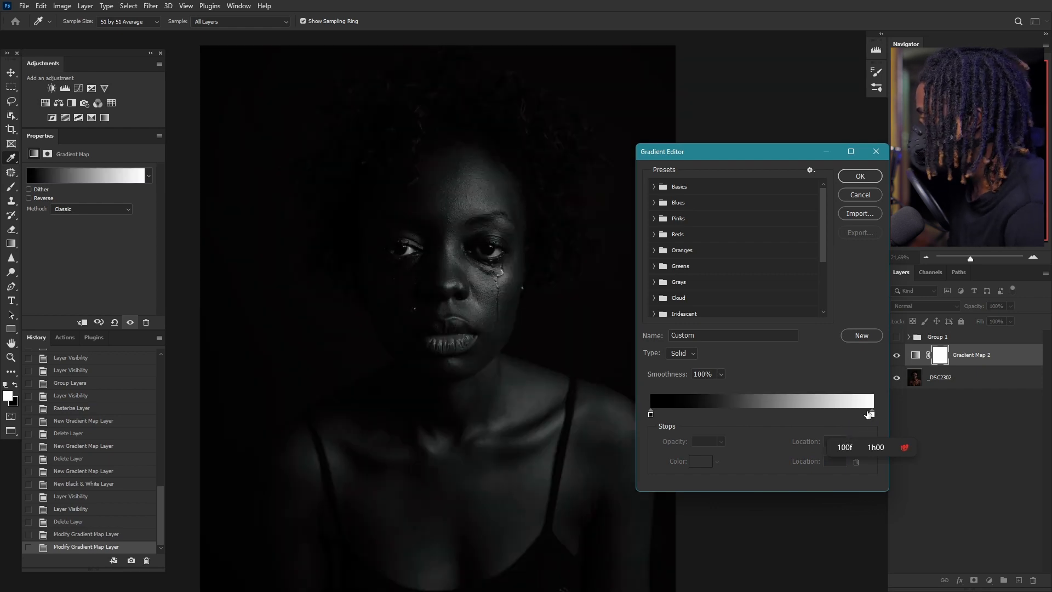
Move the gradient's white color stop to location 95 and shift the midpoint to 45, removing any stray extra stop
left_click_drag(873, 416, 863, 420)
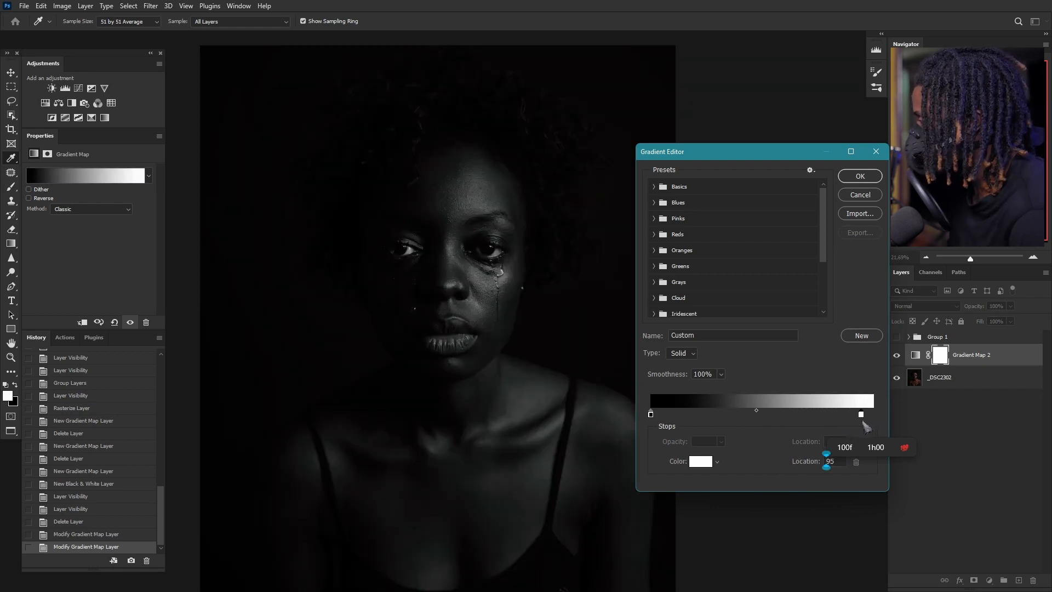
double_click(830, 460)
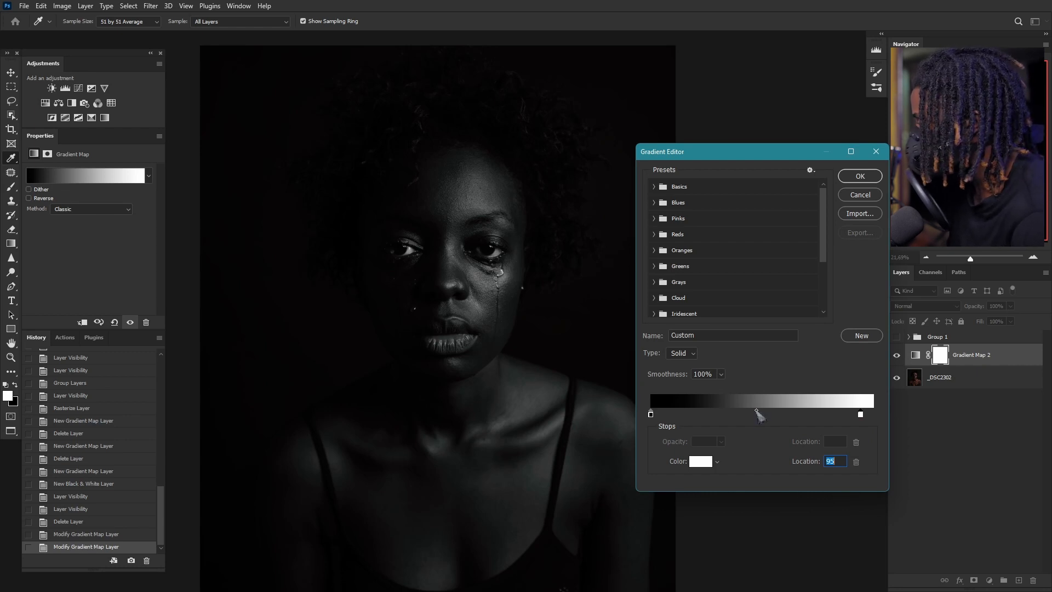
left_click_drag(756, 410, 746, 411)
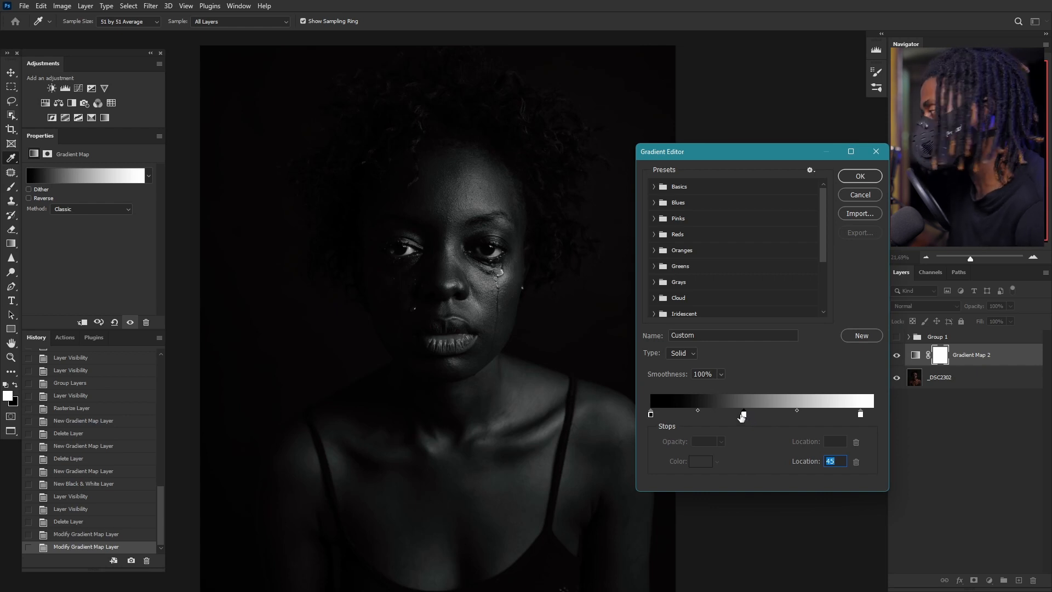
left_click_drag(745, 415, 753, 417)
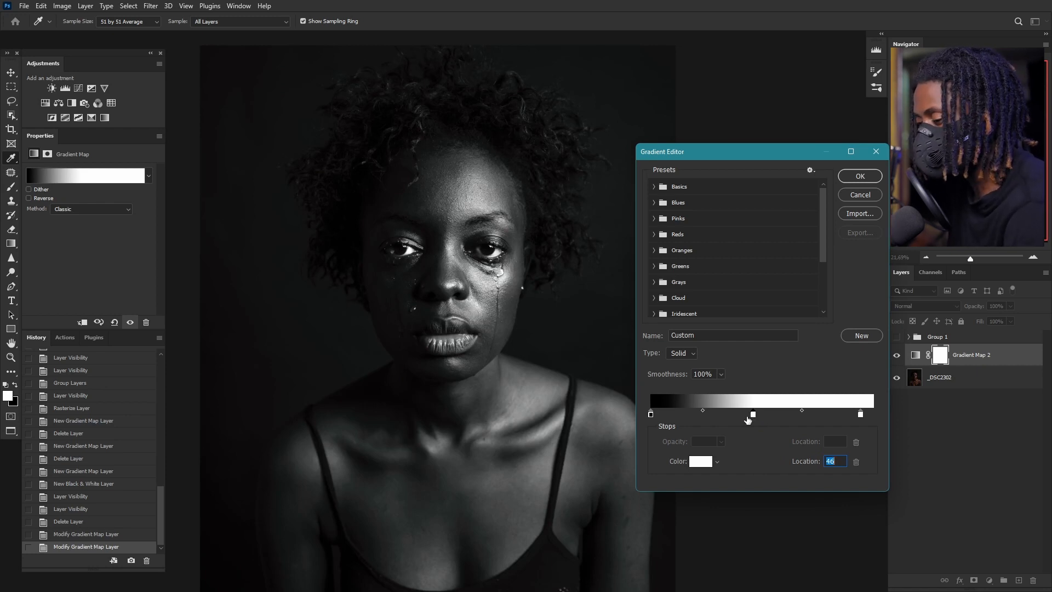
type("95")
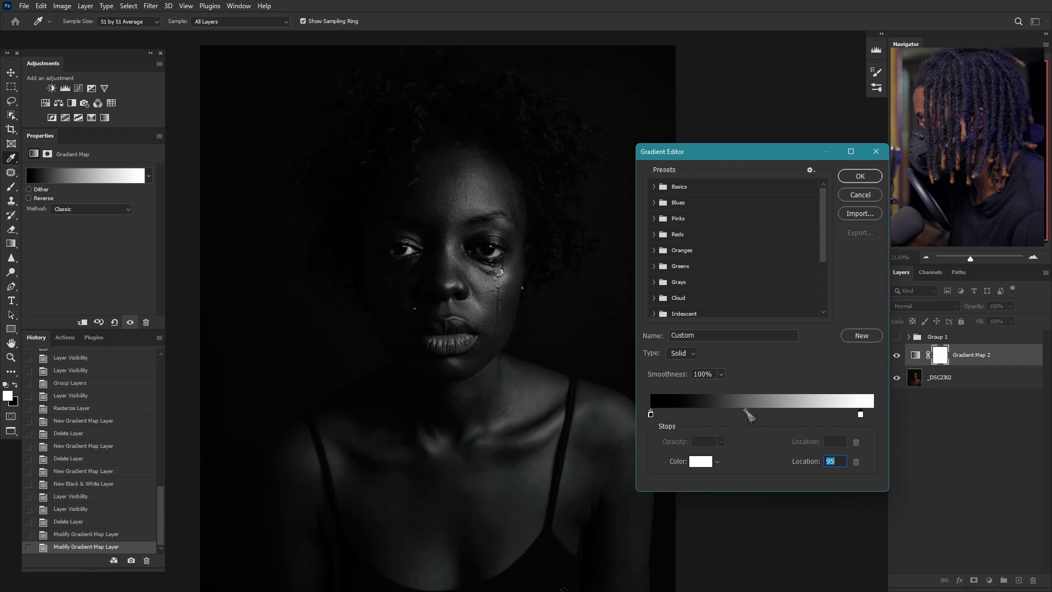
Try the gradient midpoint at location 55, set it to 47, and apply the gradient edits
left_click_drag(744, 411, 768, 420)
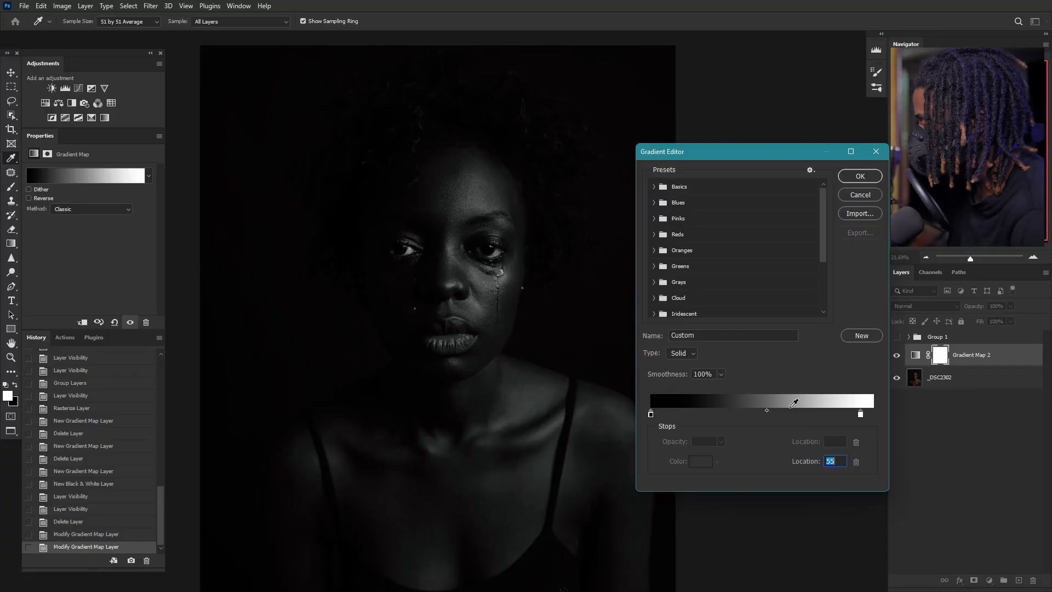
left_click_drag(767, 411, 763, 415)
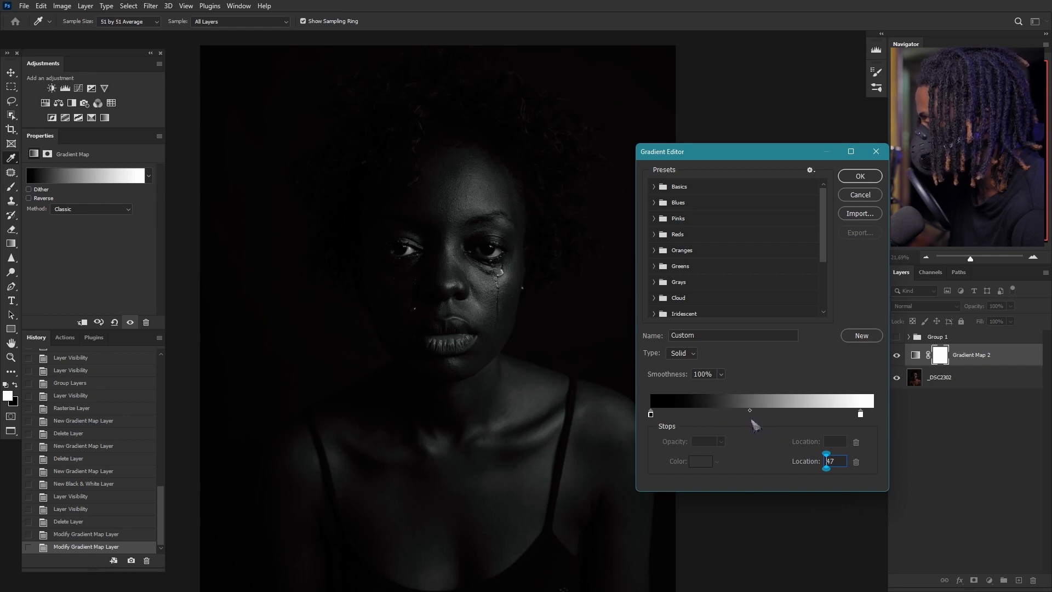
left_click(858, 176)
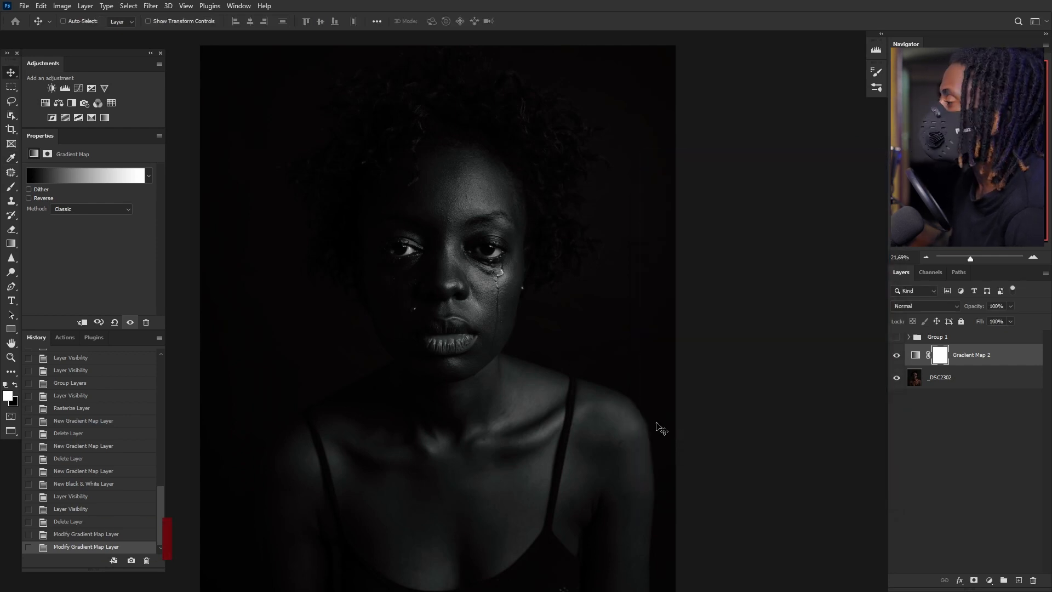
Try the Luminosity blend mode on the Gradient Map, compare it by toggling the layer's visibility, and restore the Normal blend mode
scroll(540, 275, "down", 5)
scroll(539, 276, "up", 2)
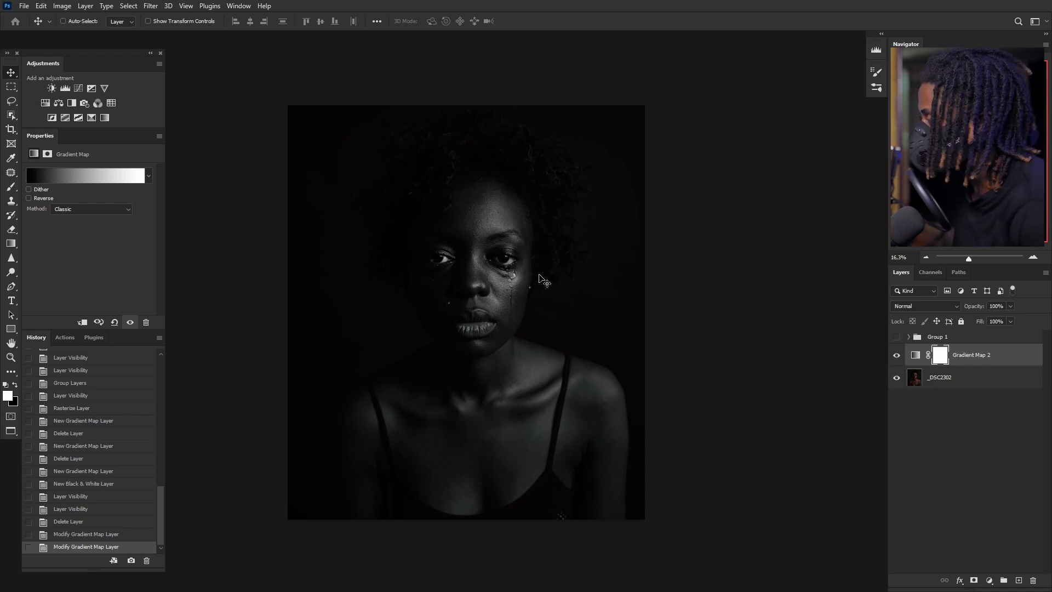
left_click(949, 307)
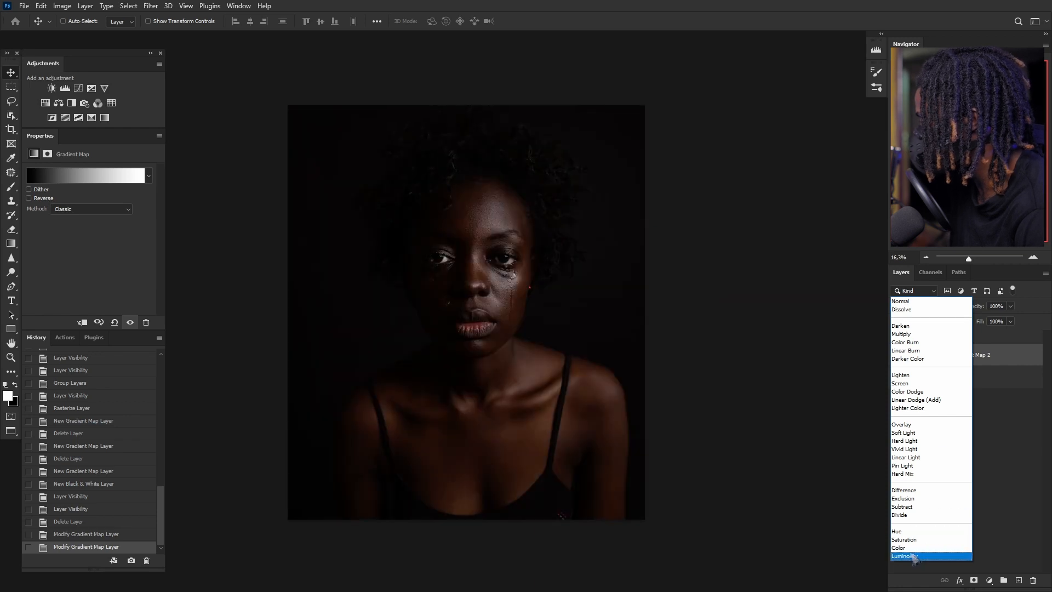
left_click(904, 556)
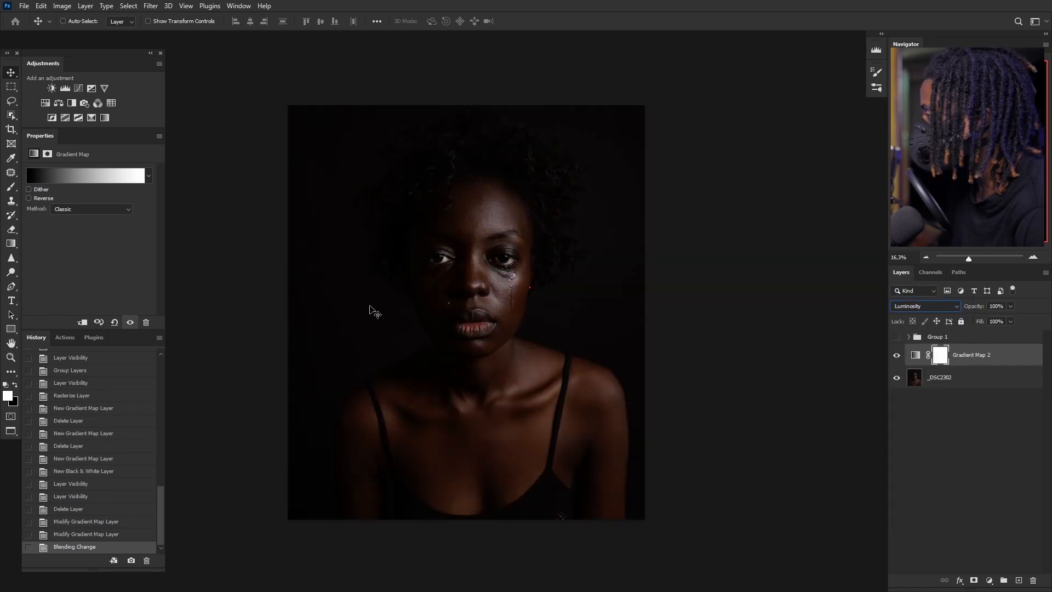
left_click(896, 356)
left_click(896, 356)
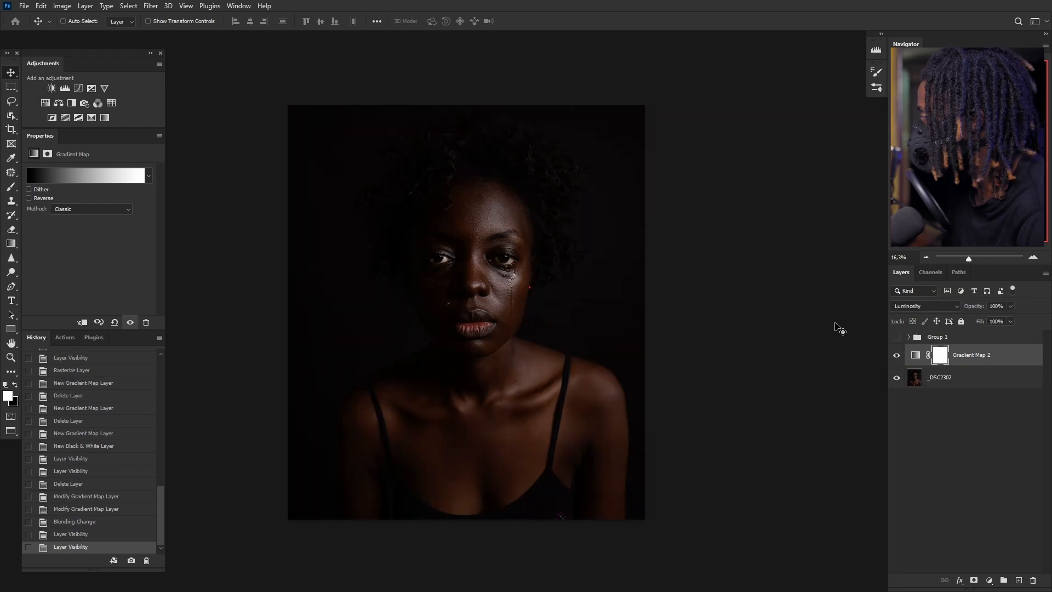
left_click(956, 307)
left_click(902, 302)
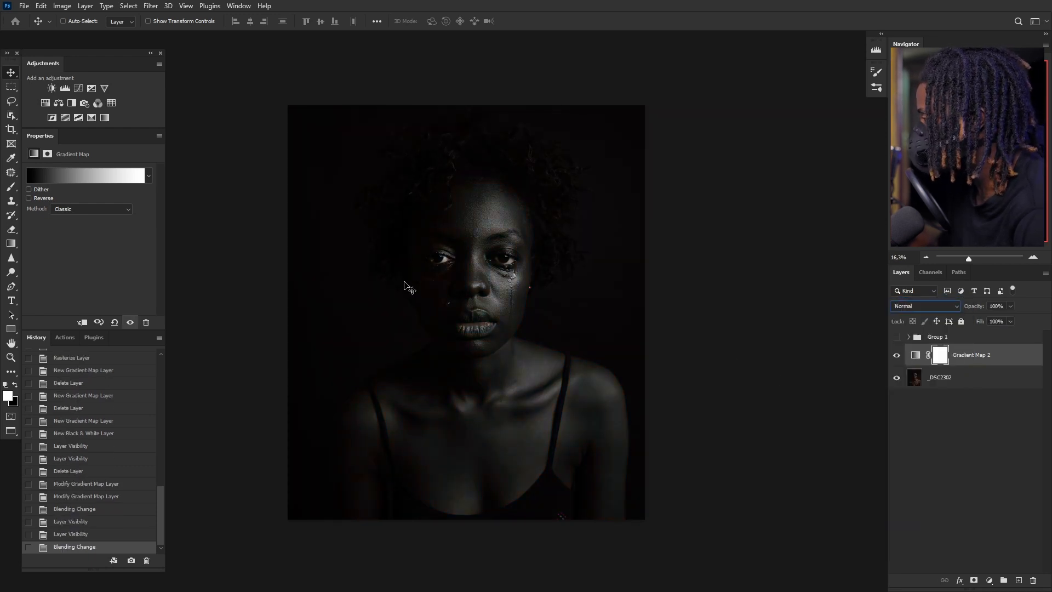
left_click(1003, 357)
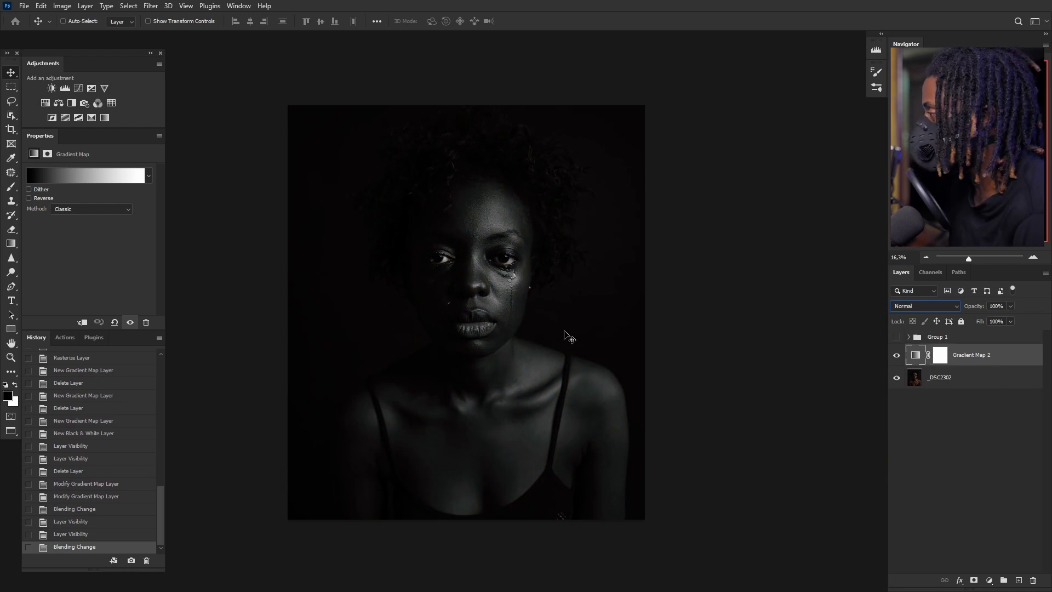
Hide the Gradient Map layer and open Calculations for the _DSC2302 photo layer
left_click(897, 356)
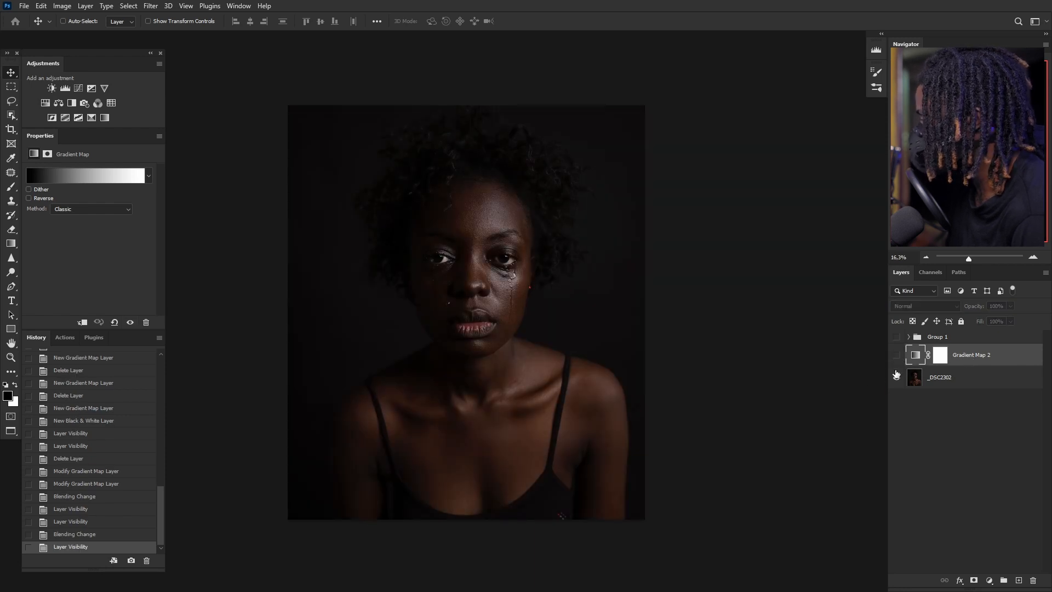
left_click(955, 383)
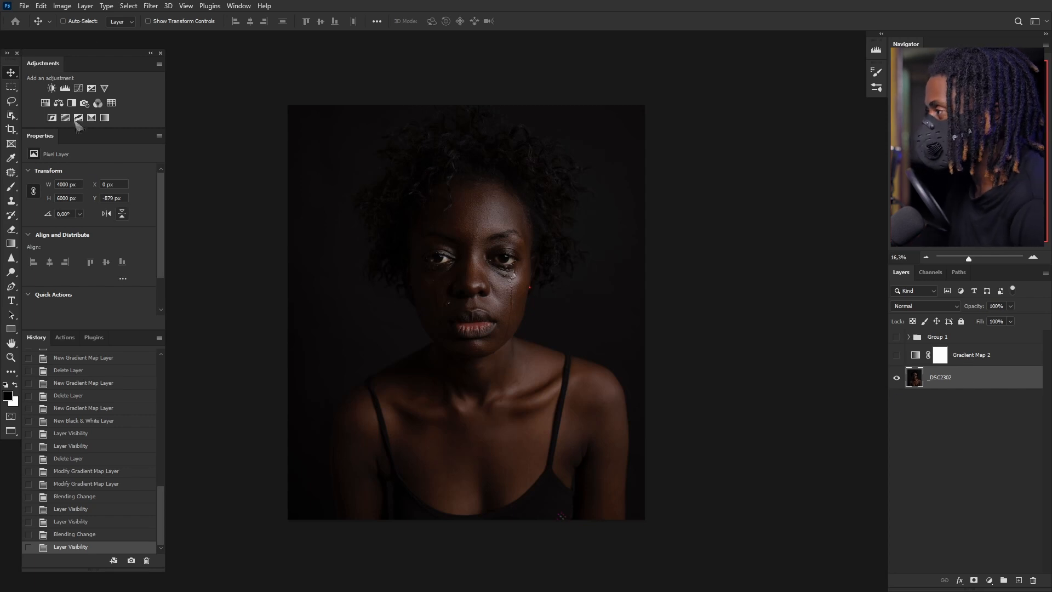
left_click(62, 7)
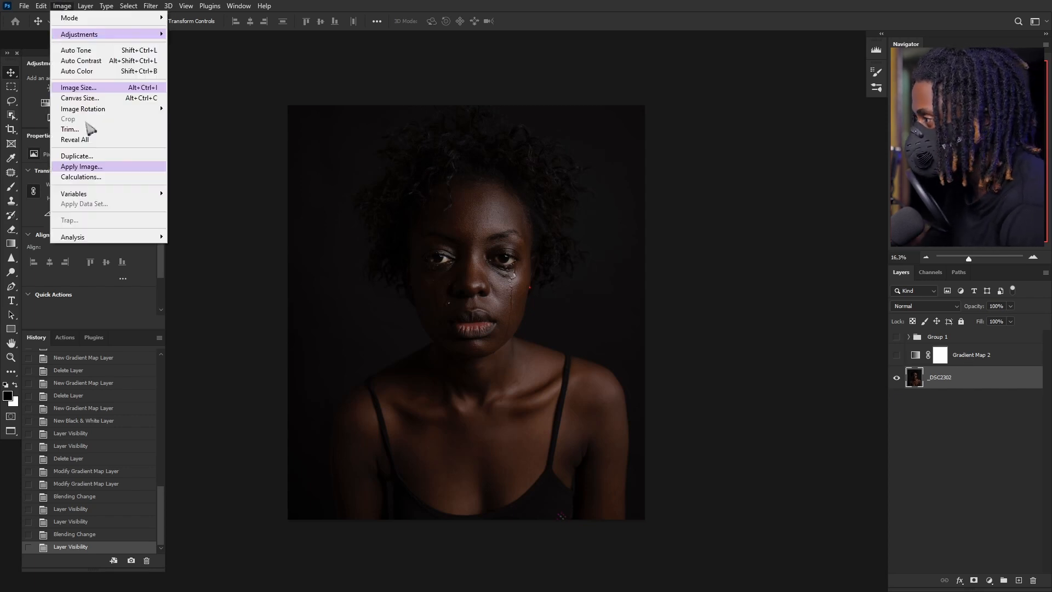
left_click(81, 177)
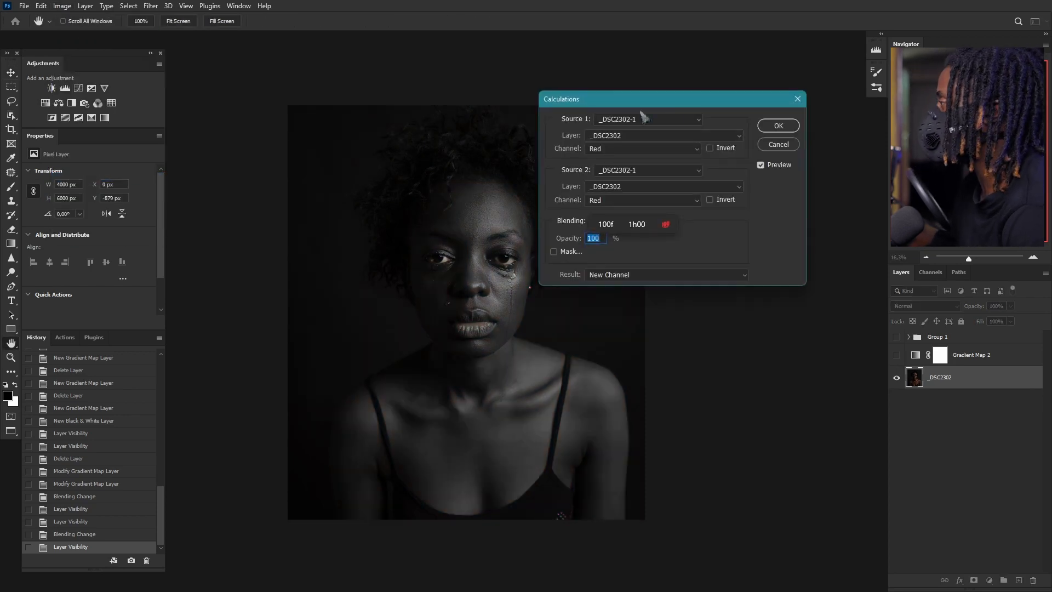
left_click_drag(648, 99, 566, 93)
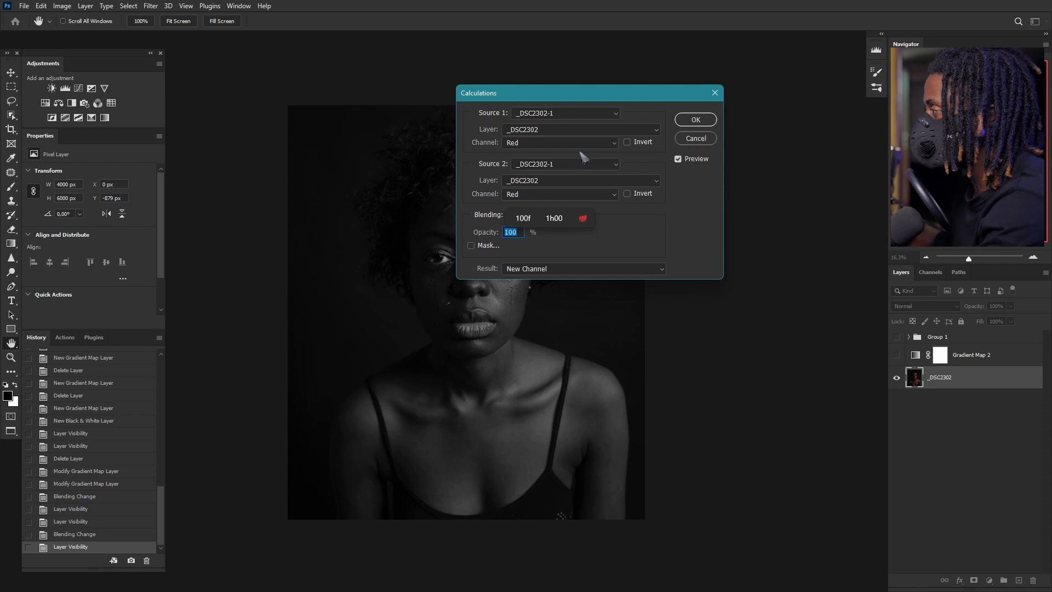
Set Source 1 of the calculation to the _DSC2302-1 document and its _DSC2302 layer
left_click(606, 113)
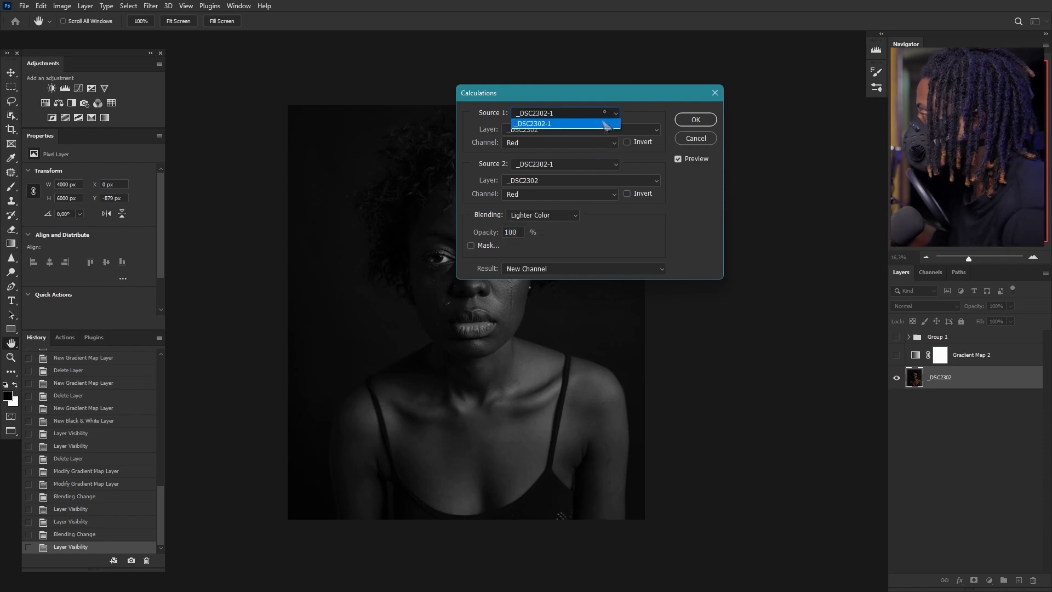
left_click(545, 125)
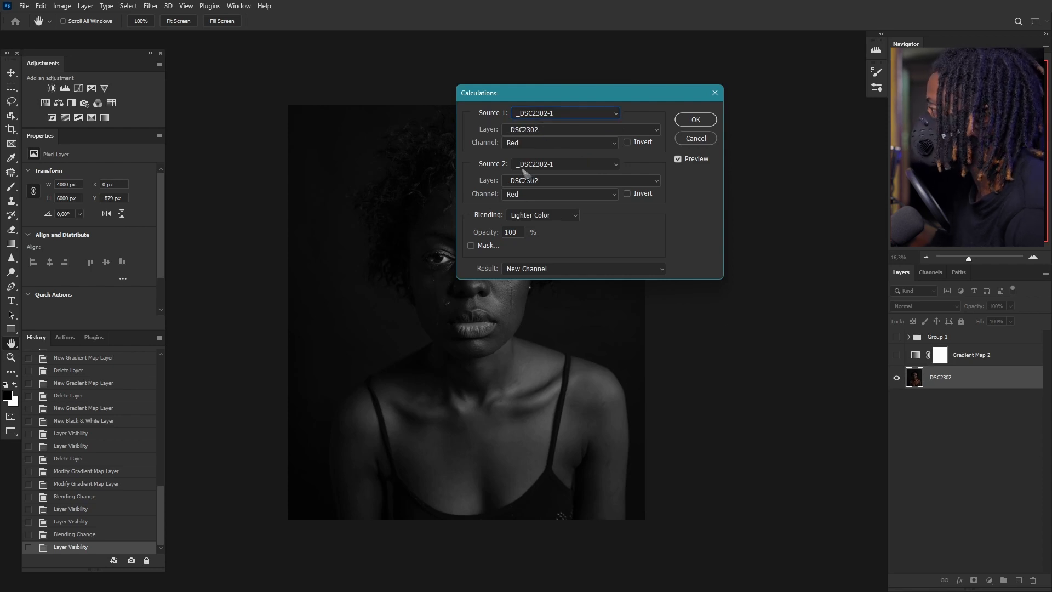
left_click(594, 131)
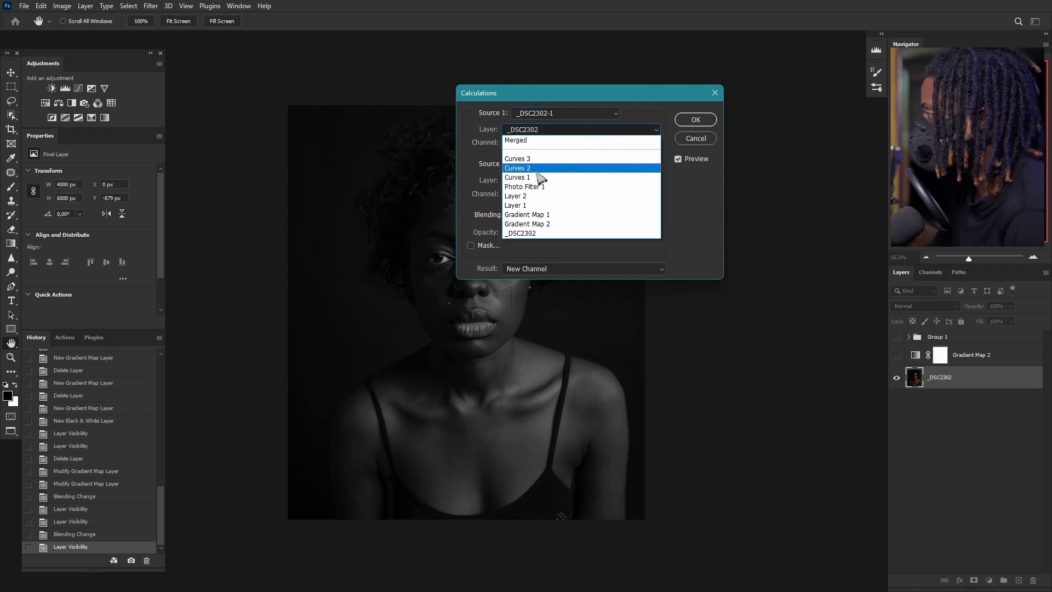
left_click(529, 237)
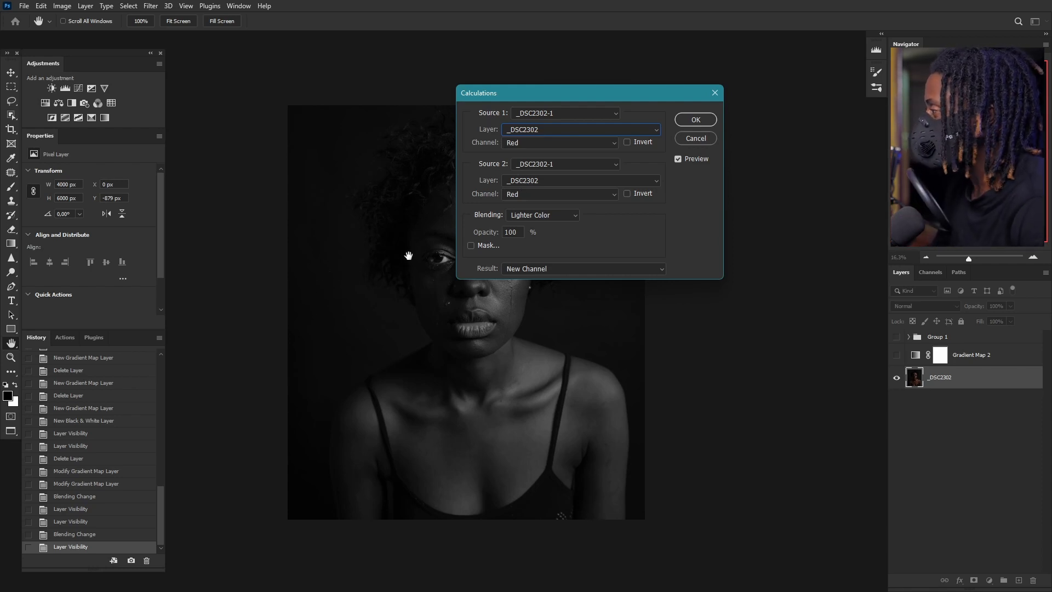
Set the Source 1 channel to Blue and move the Calculations dialog clear of the face
left_click(603, 143)
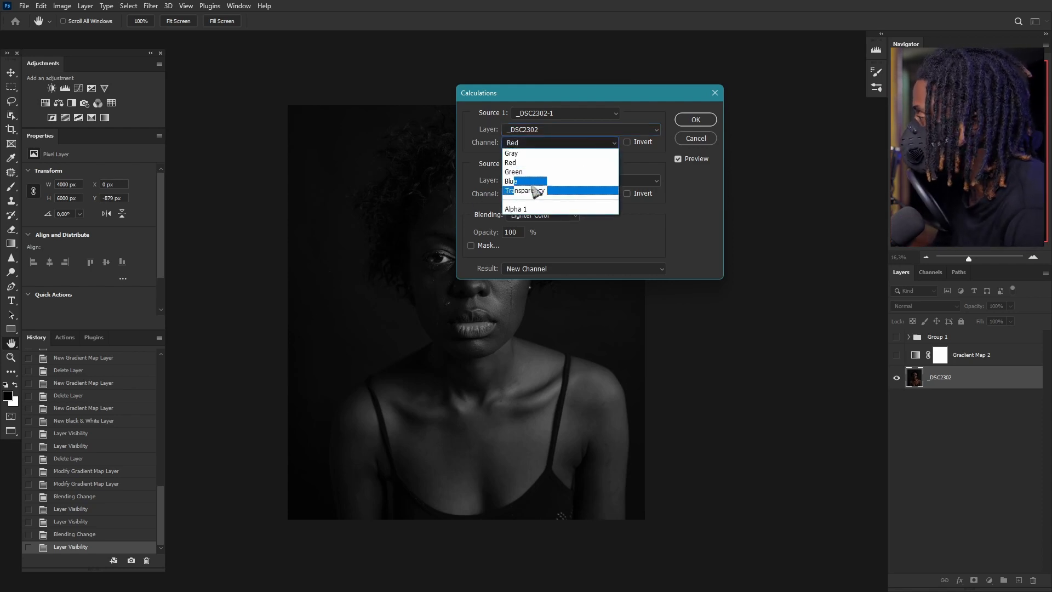
left_click(524, 170)
left_click(570, 143)
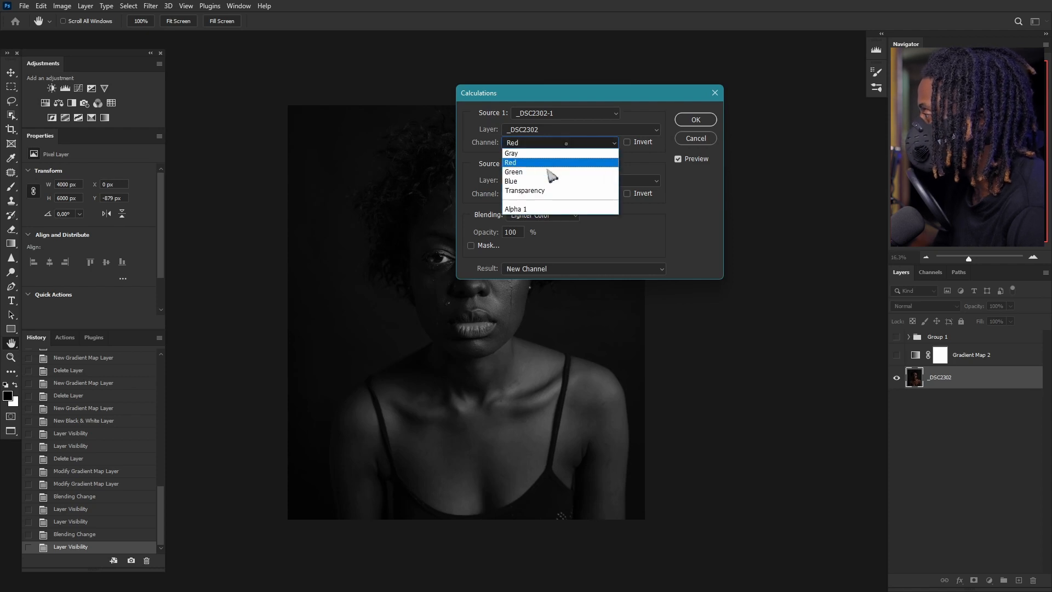
left_click(520, 182)
left_click(593, 144)
left_click(519, 182)
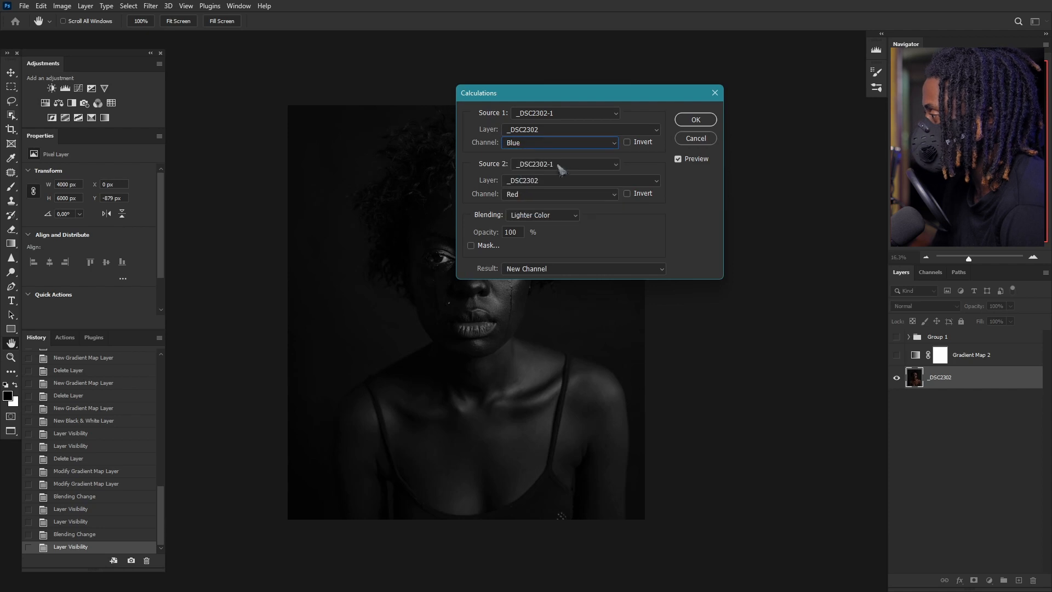
left_click_drag(561, 94, 658, 98)
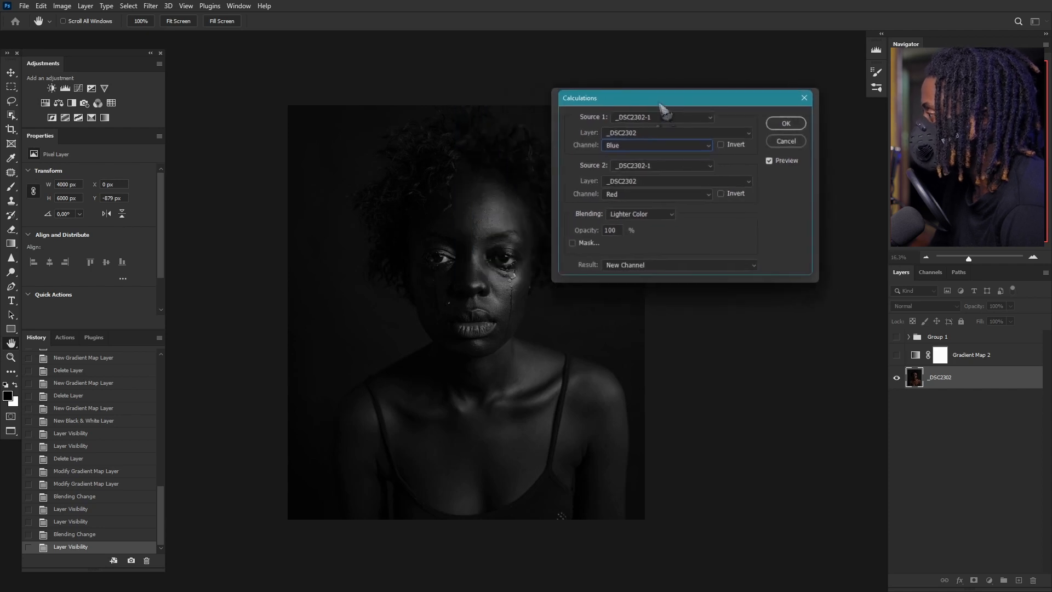
left_click(695, 147)
left_click(638, 187)
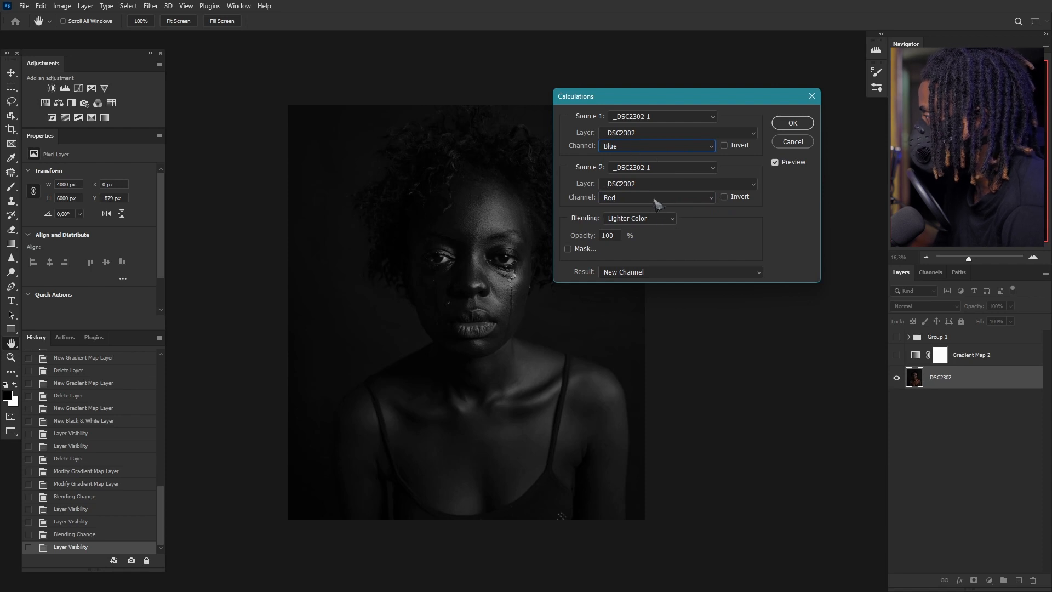
Compare the Blue and Red channels for Source 2 and set its channel to Blue
left_click(683, 197)
left_click(618, 238)
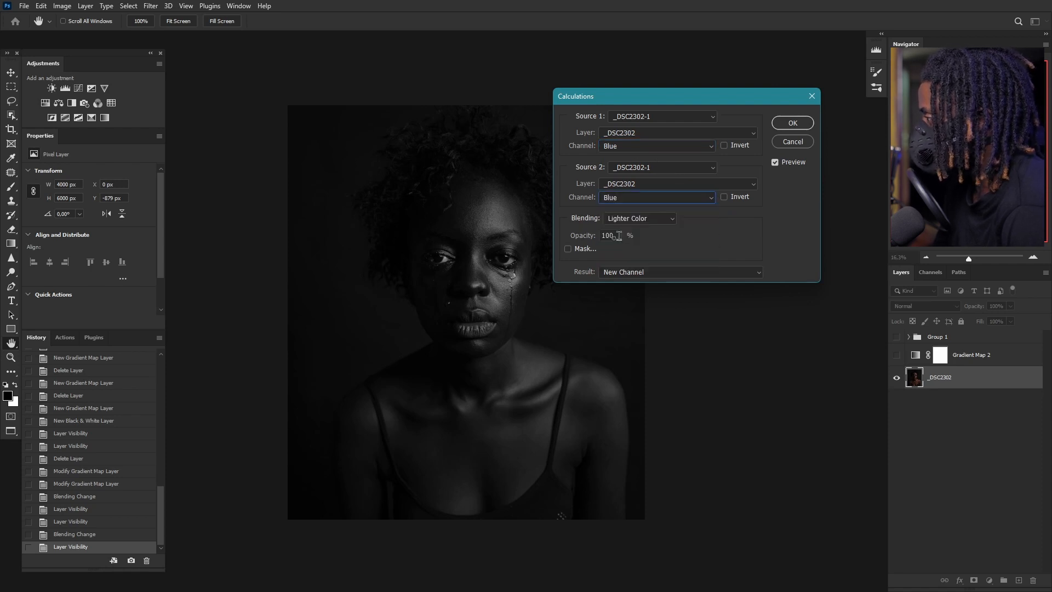
left_click(687, 201)
left_click(633, 222)
left_click(675, 203)
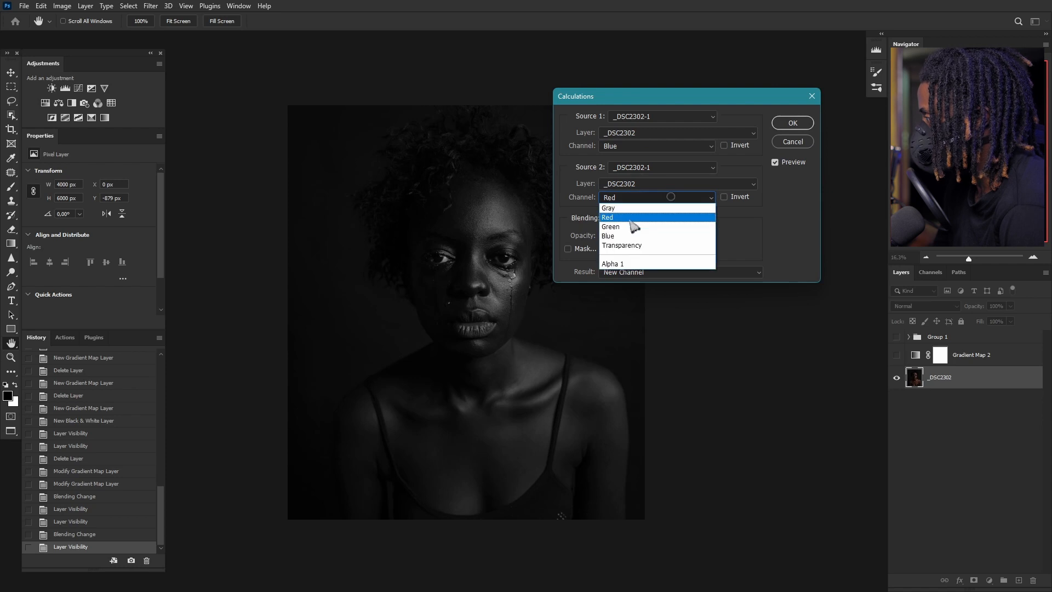
left_click(680, 237)
Set the calculation's blending to Lighter Color and its result to New Channel
left_click(660, 221)
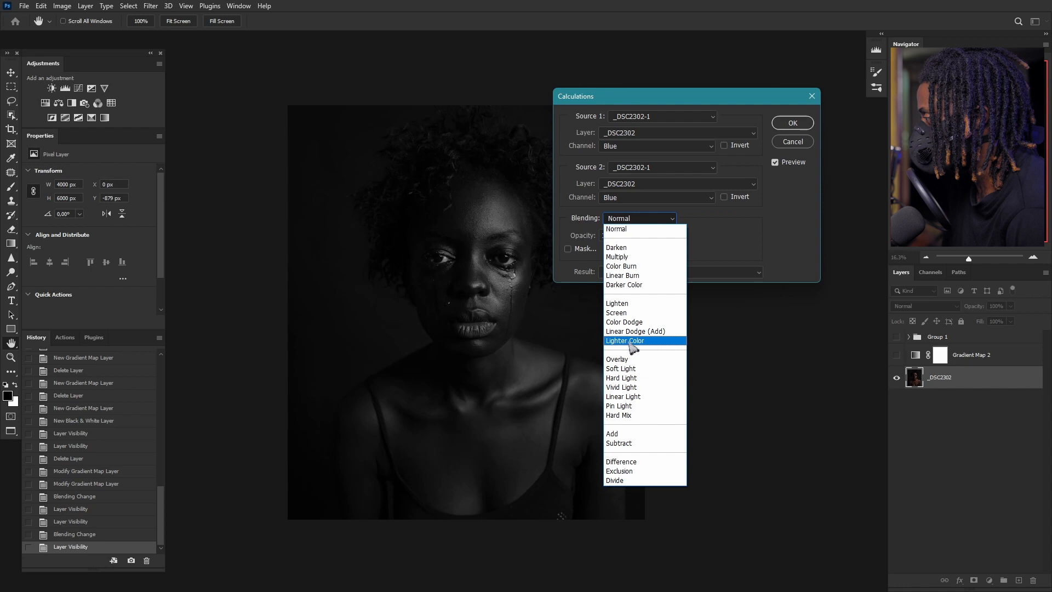
left_click(634, 349)
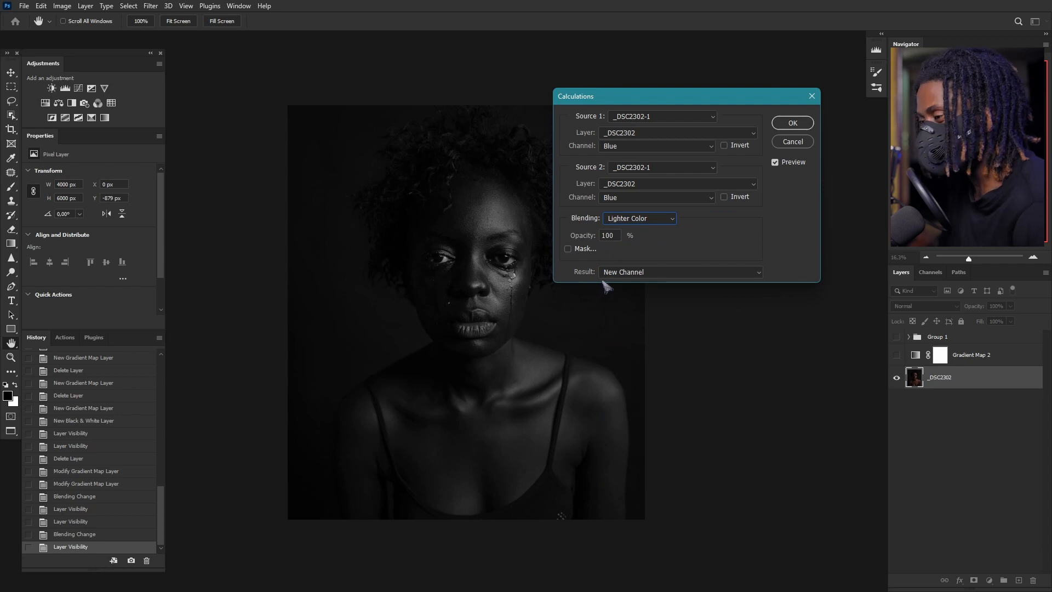
left_click_drag(711, 101, 700, 125)
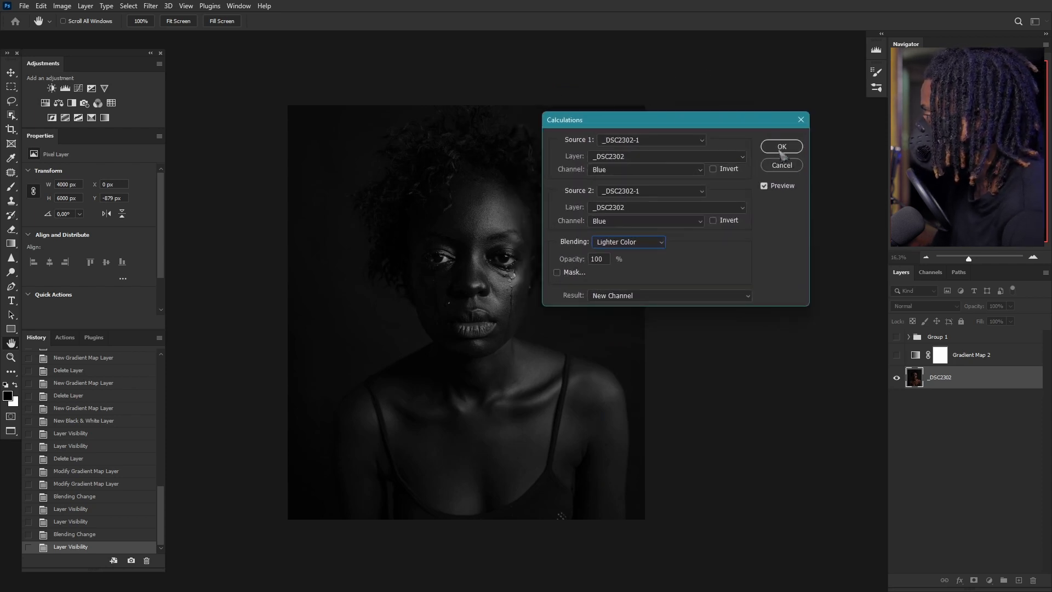
left_click(731, 297)
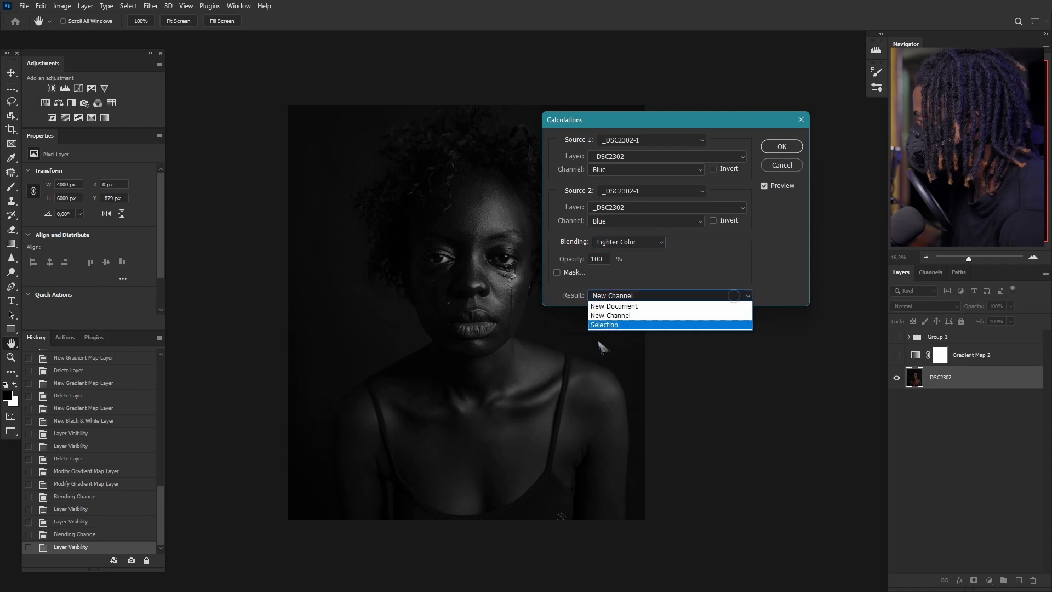
left_click(620, 317)
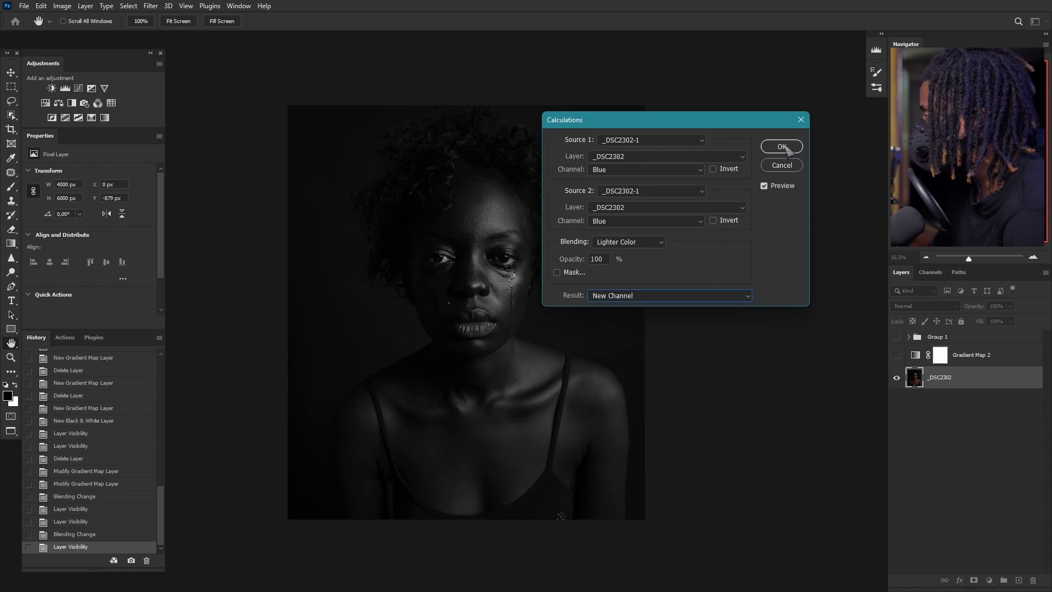
Apply the calculation and compare the resulting new channel with the RGB composite, leaving the new channel active
left_click(781, 146)
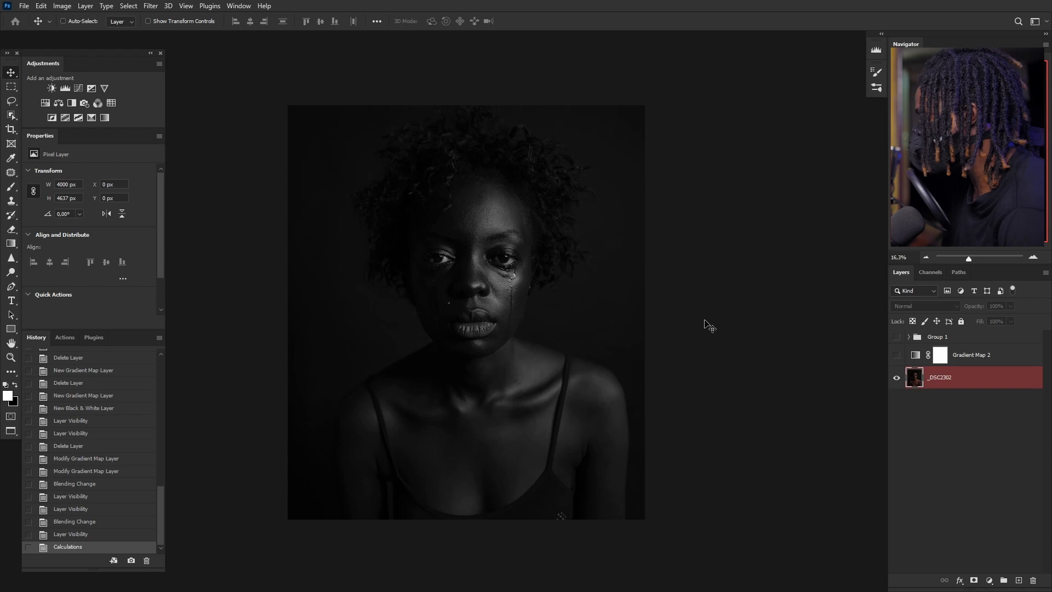
left_click(935, 277)
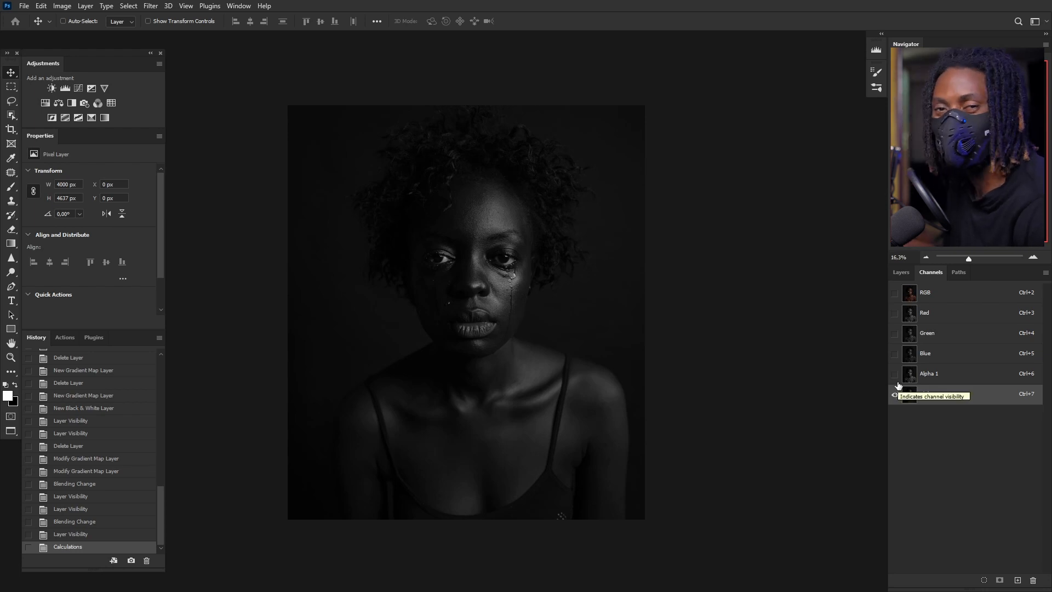
left_click(933, 294)
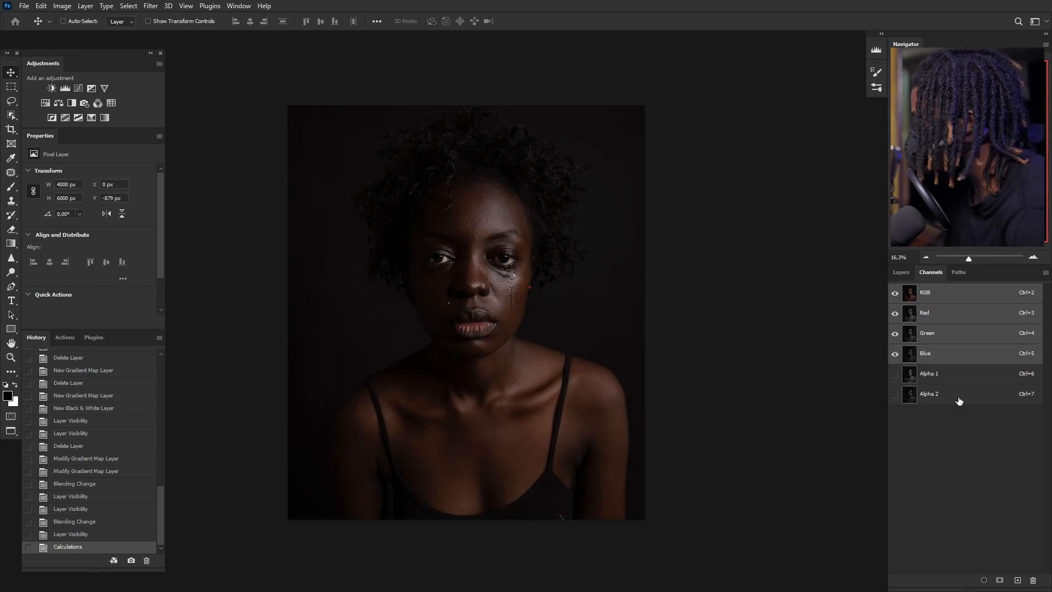
left_click(936, 404)
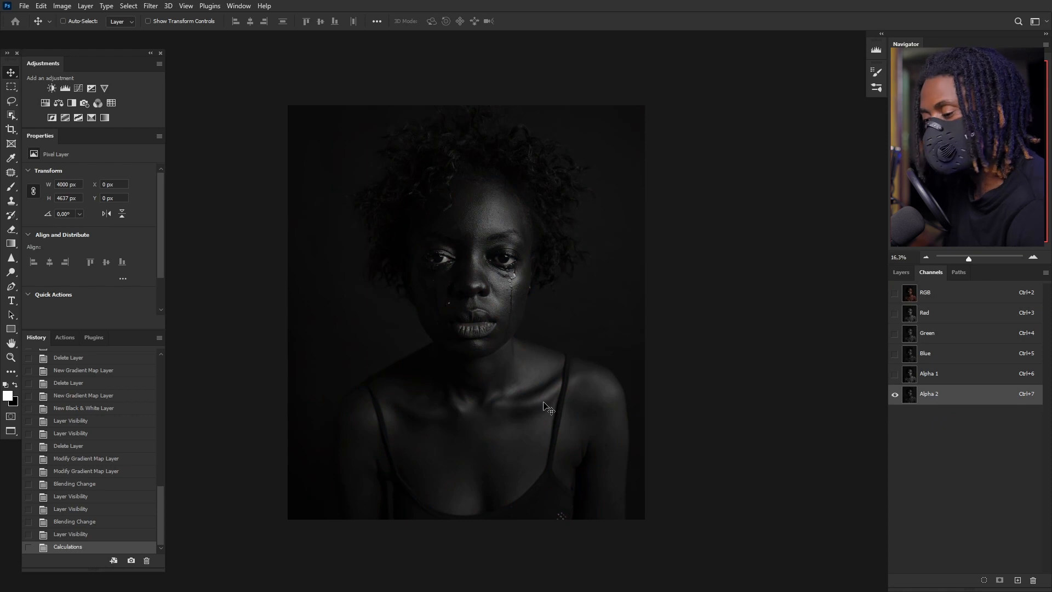
Copy the entire Alpha 2 channel and paste it into a new layer above _DSC2302
key("ctrl")
key("ctrl+a")
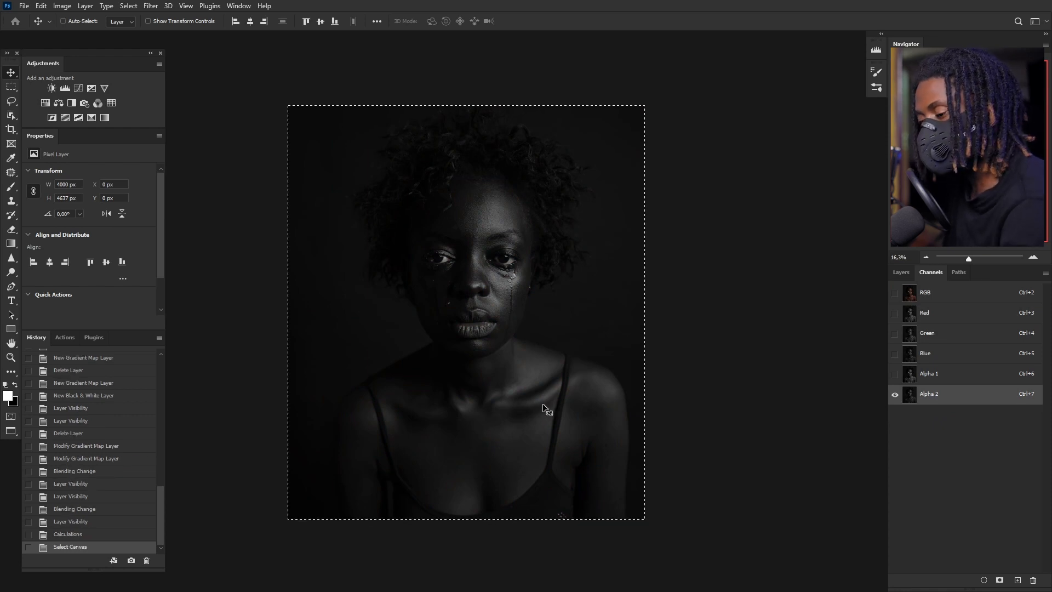
left_click(901, 273)
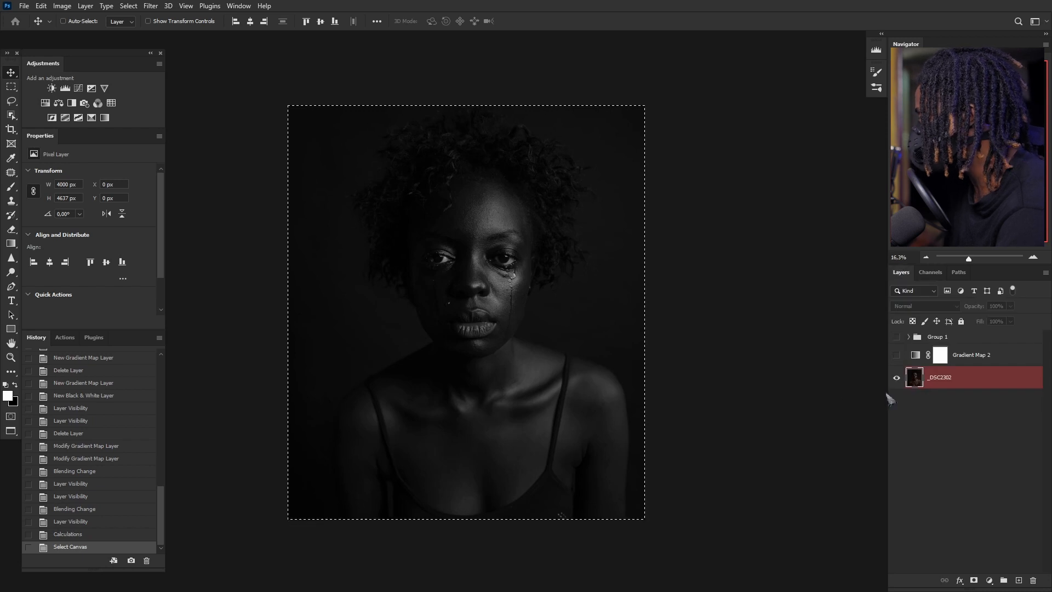
left_click(1017, 580)
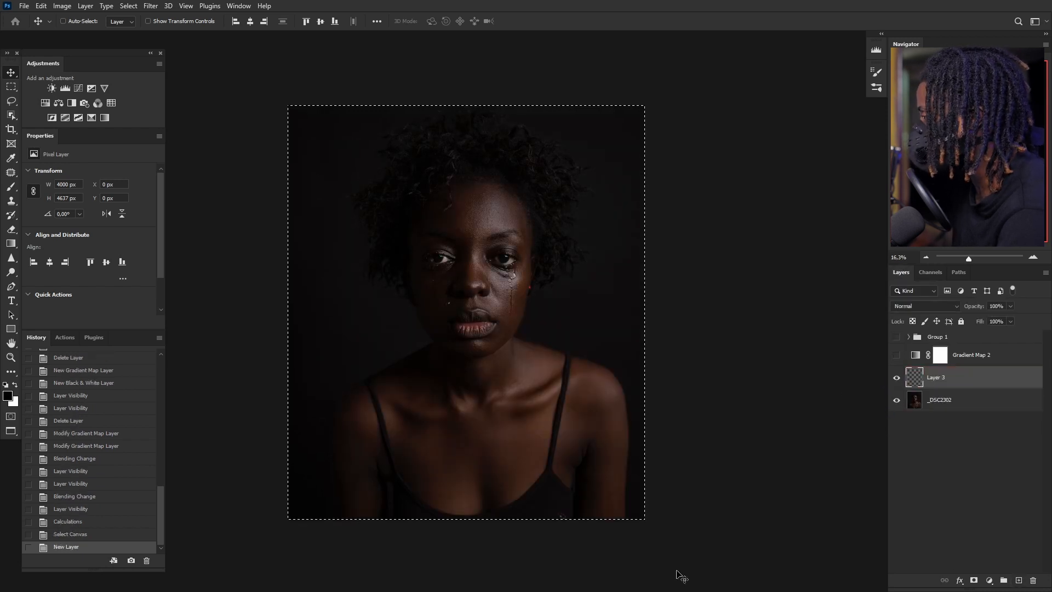
key("ctrl+v")
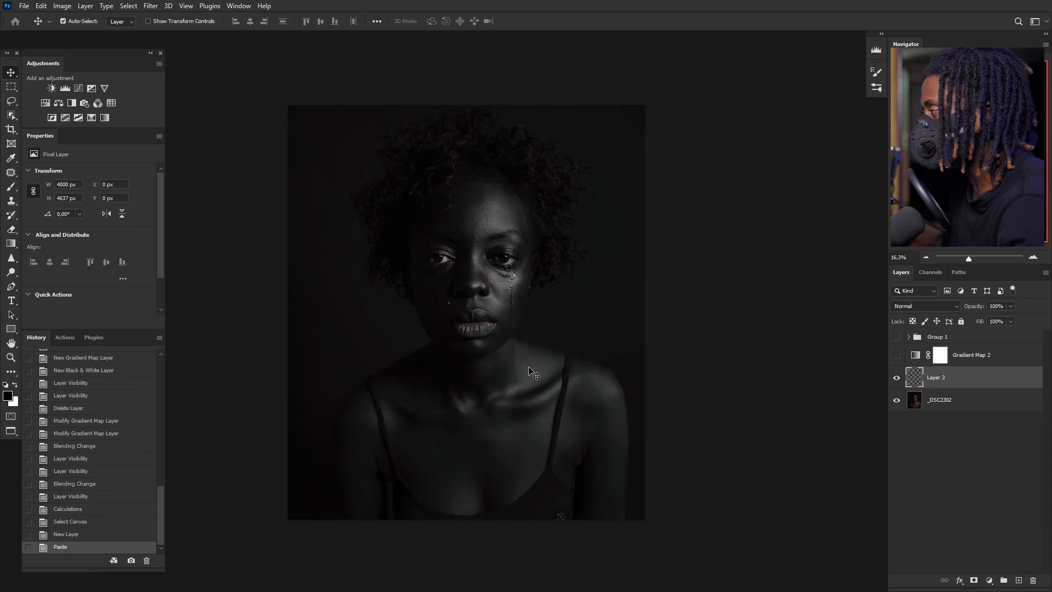
Compare the portrait with and without the Gradient Map 2 layer, leaving that layer visible
left_click(896, 355)
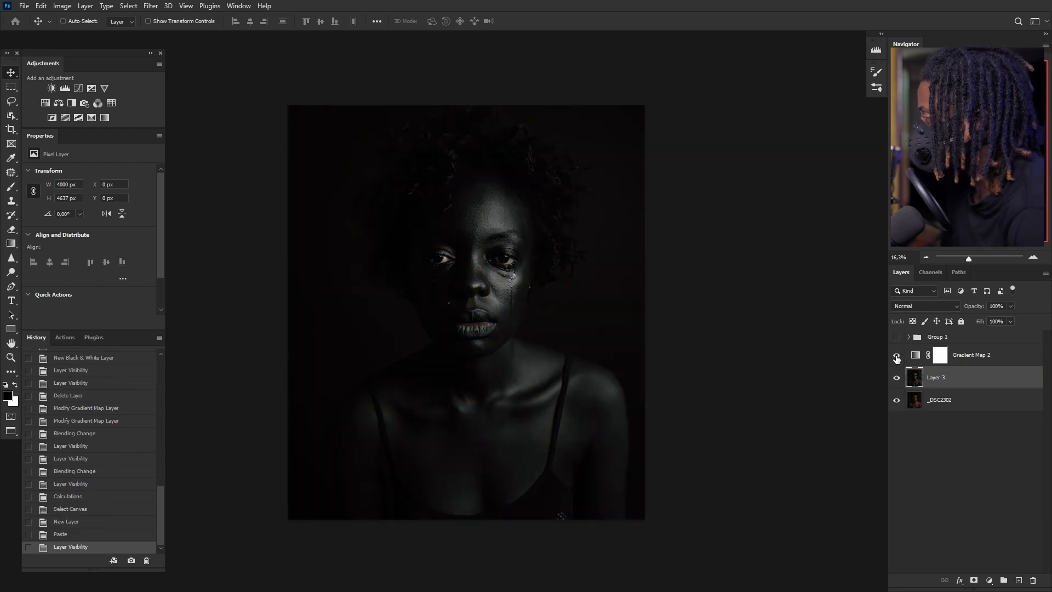
left_click(896, 357)
left_click(897, 357)
left_click(897, 357)
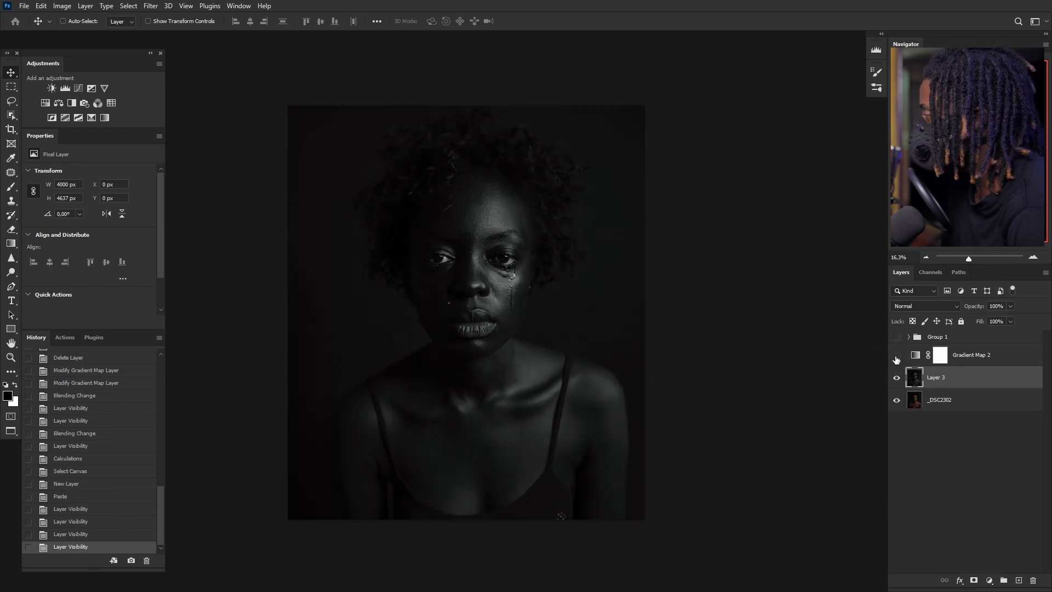
left_click(896, 357)
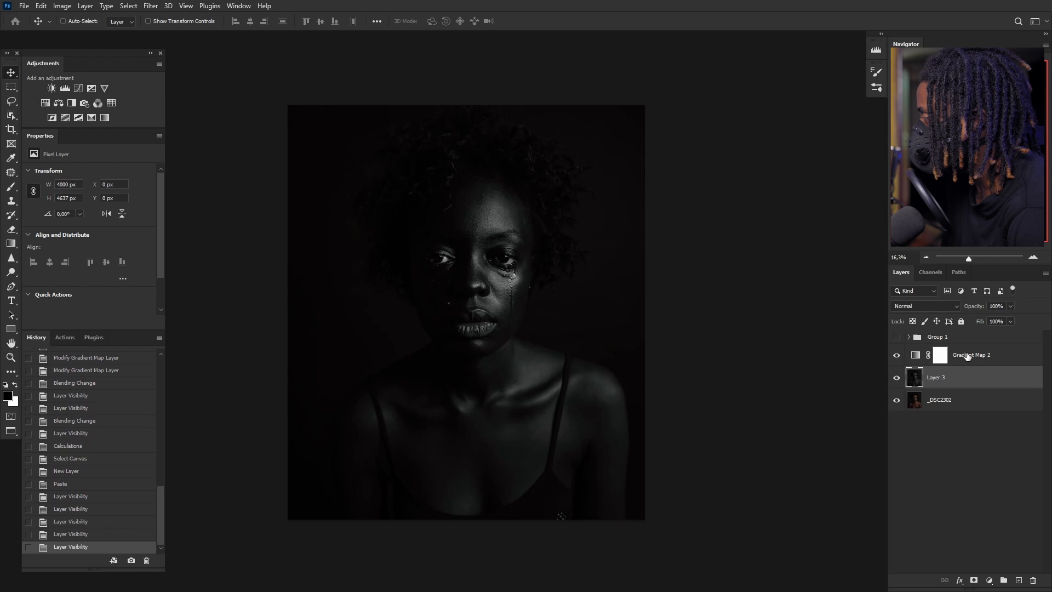
left_click(896, 355)
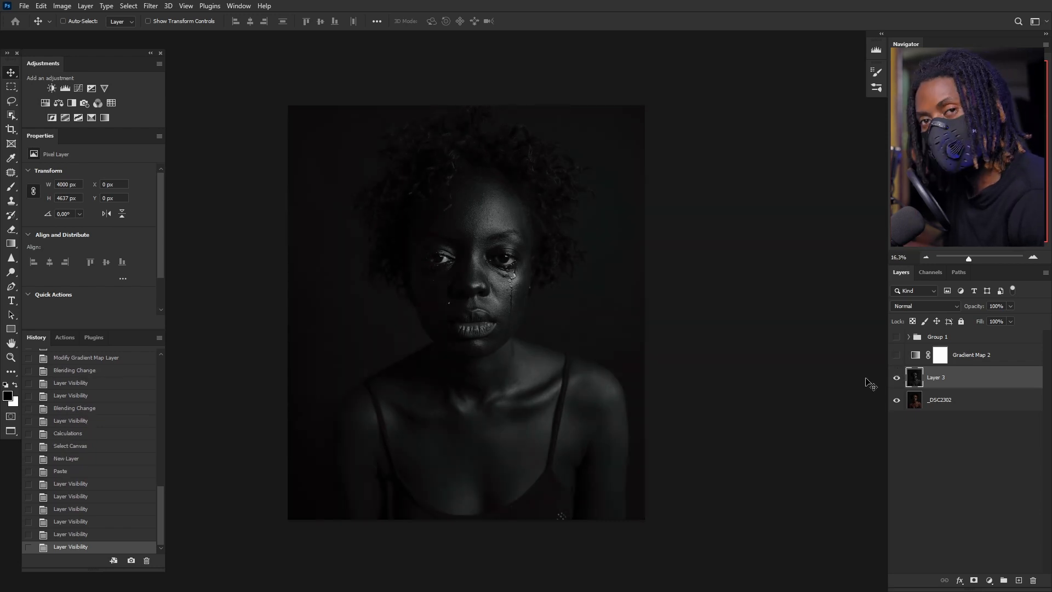
left_click(896, 355)
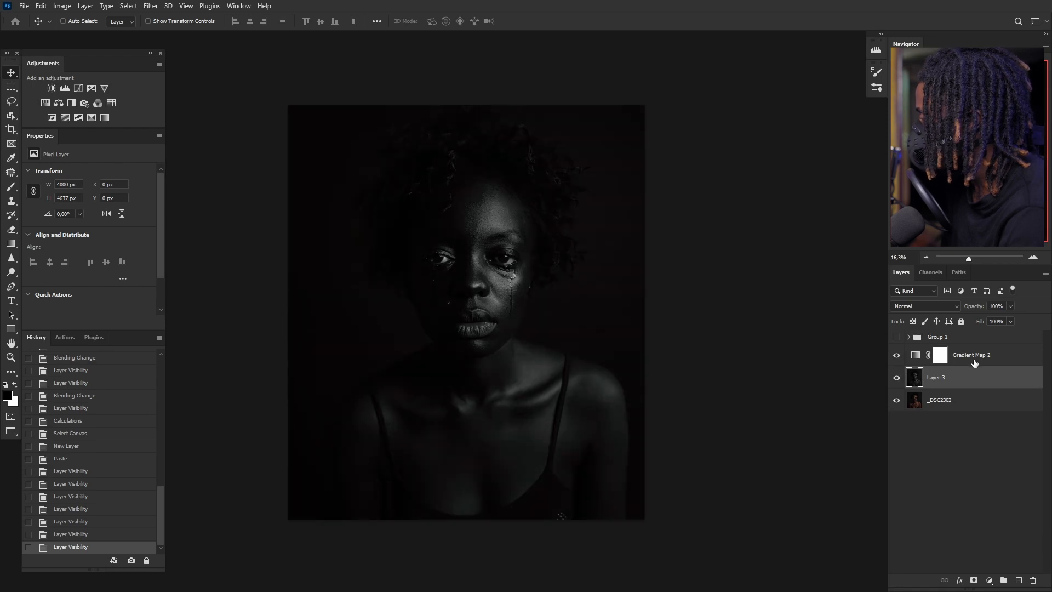
Move Layer 3 above the Gradient Map 2 layer in the layer stack
left_click(975, 361)
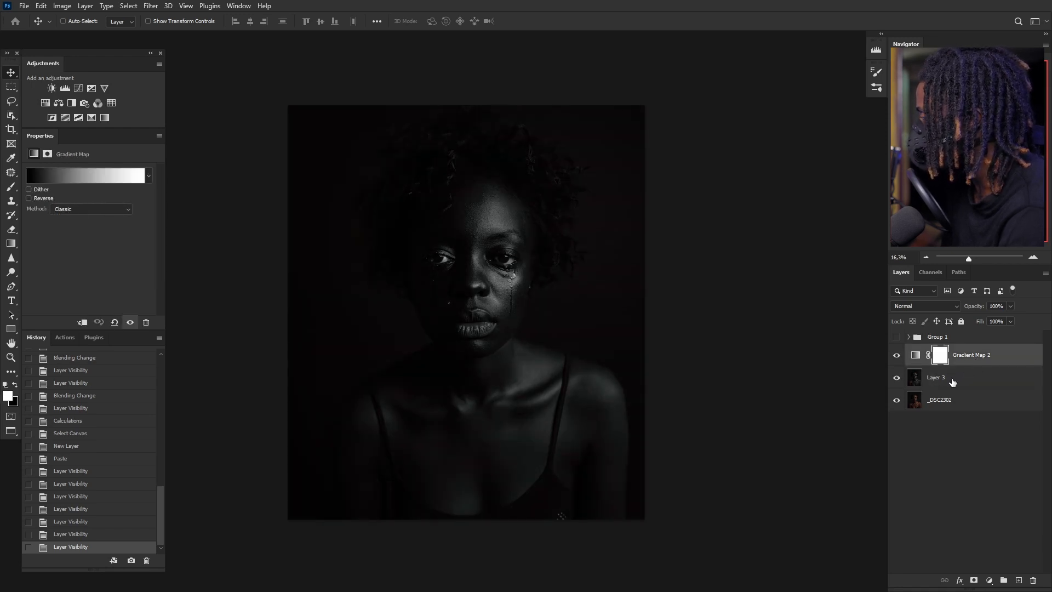
left_click(948, 380)
left_click_drag(952, 382, 945, 347)
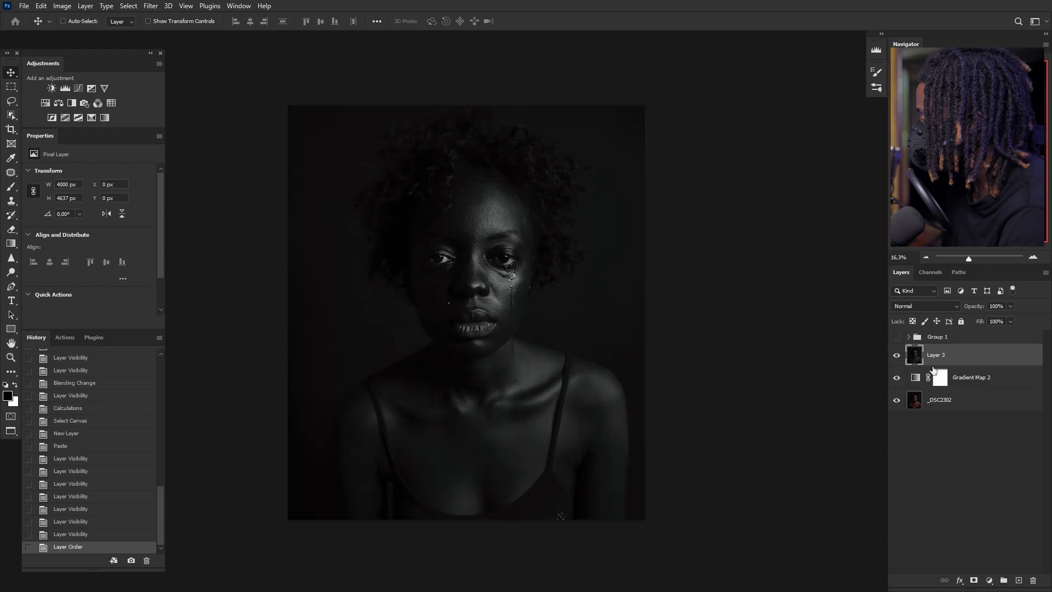
In Layer 3's Blend If options, split the underlying layer's black slider to 0 / 255 and apply it
double_click(990, 359)
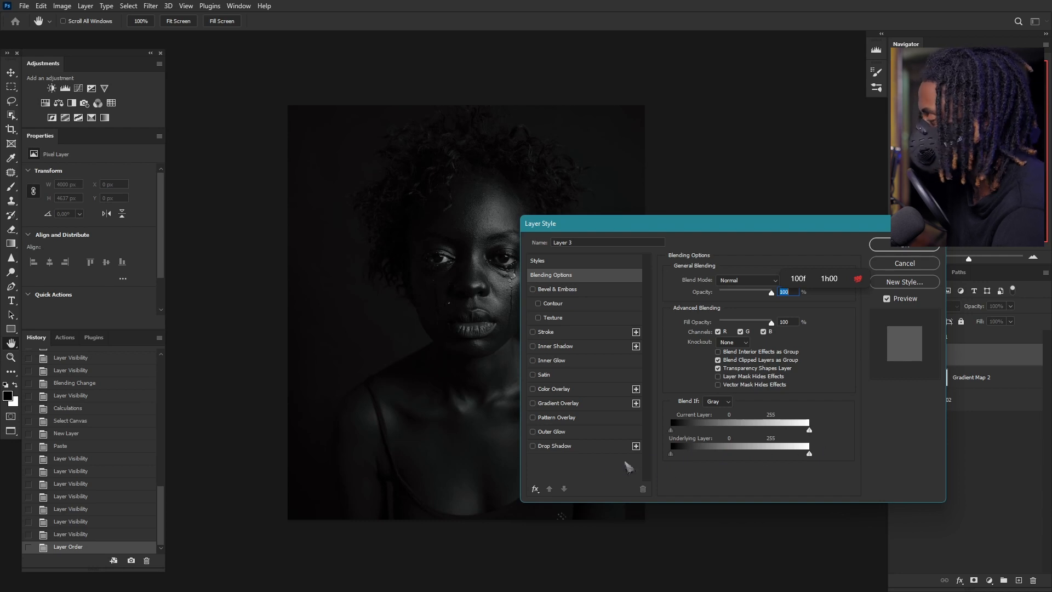
left_click_drag(675, 457, 811, 452)
key("alt")
left_click_drag(674, 454, 663, 459)
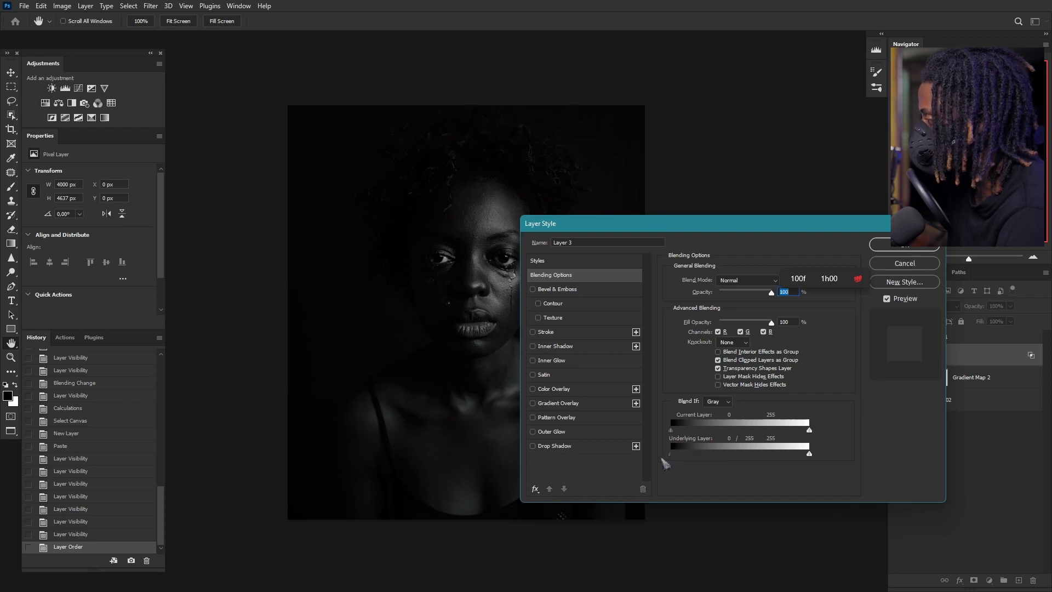
left_click(898, 246)
Compare the portrait with Layer 3 hidden and shown to examine the effect of the Blend If change
left_click(897, 355)
left_click(897, 356)
left_click(896, 355)
left_click(897, 356)
left_click(897, 356)
left_click(897, 356)
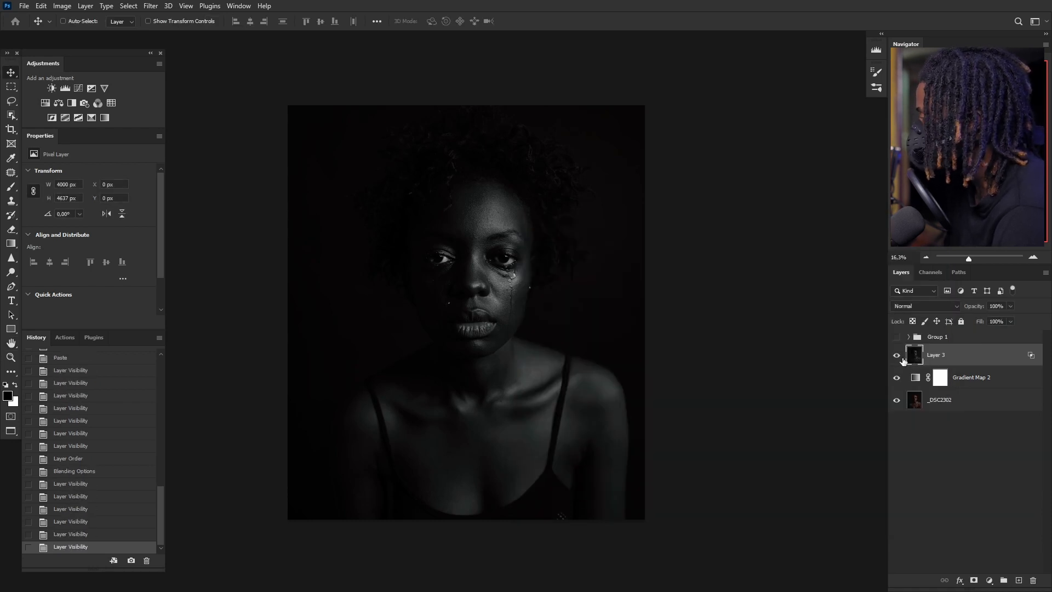
scroll(554, 353, "down", 2)
scroll(529, 332, "up", 2)
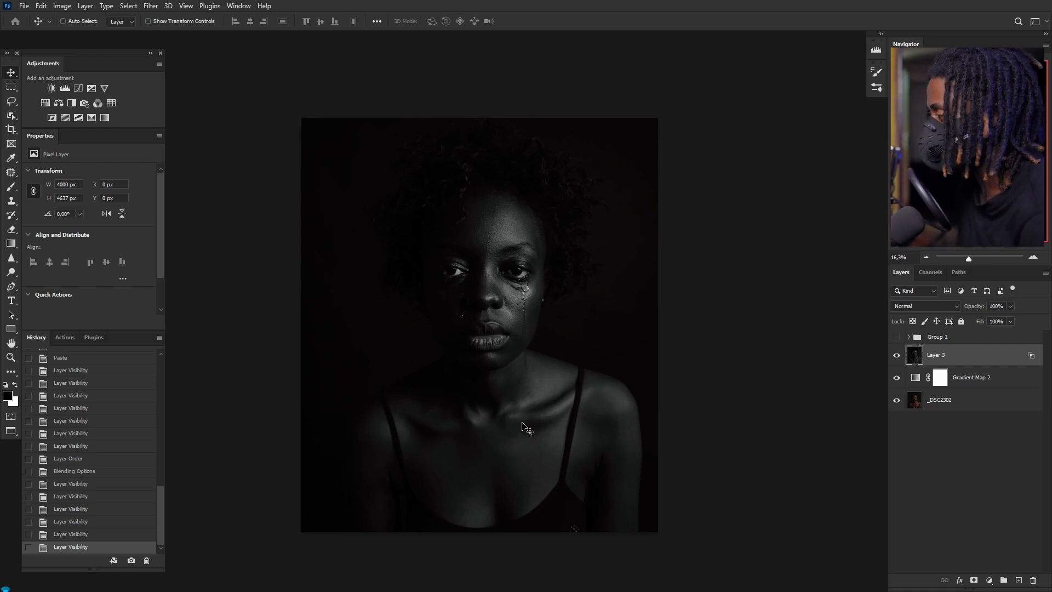
Stamp all visible layers into a new layer above Layer 3 and convert it to a smart object
left_click(981, 383)
left_click(961, 361)
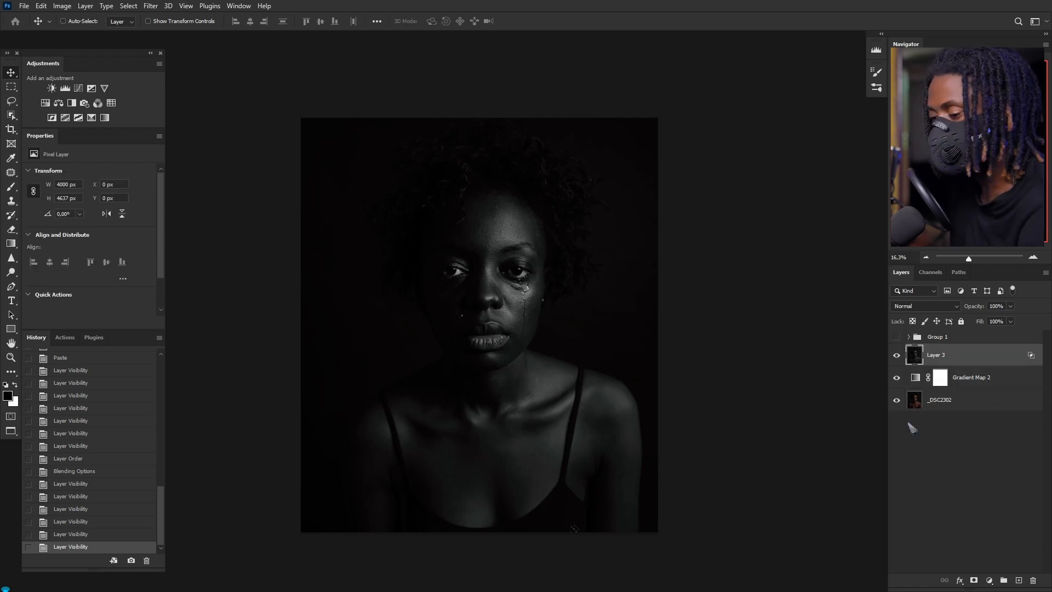
key("ctrl")
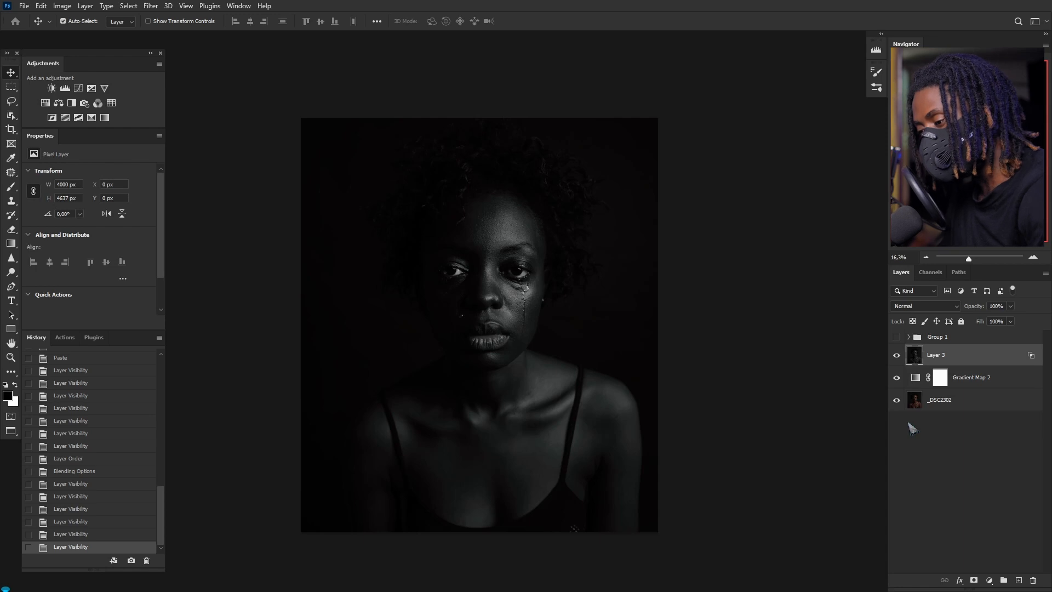
key("ctrl+shift+alt+e")
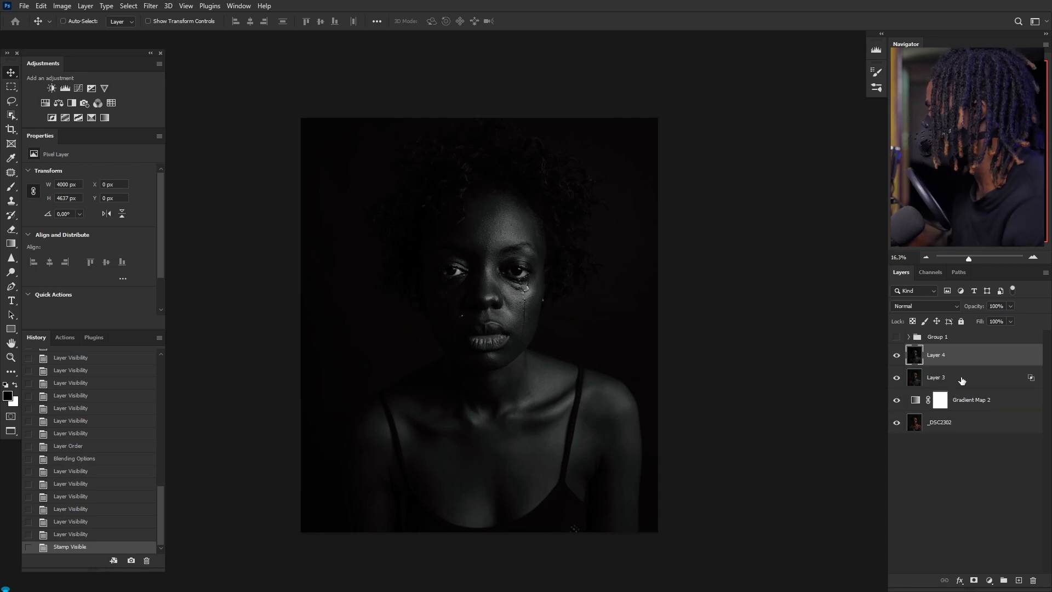
right_click(968, 356)
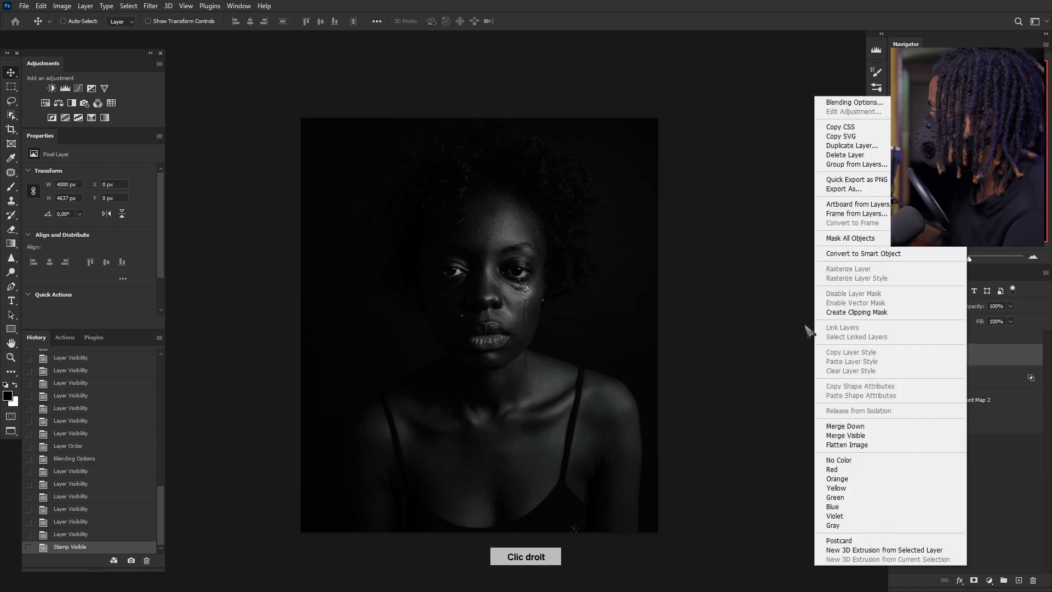
left_click(846, 253)
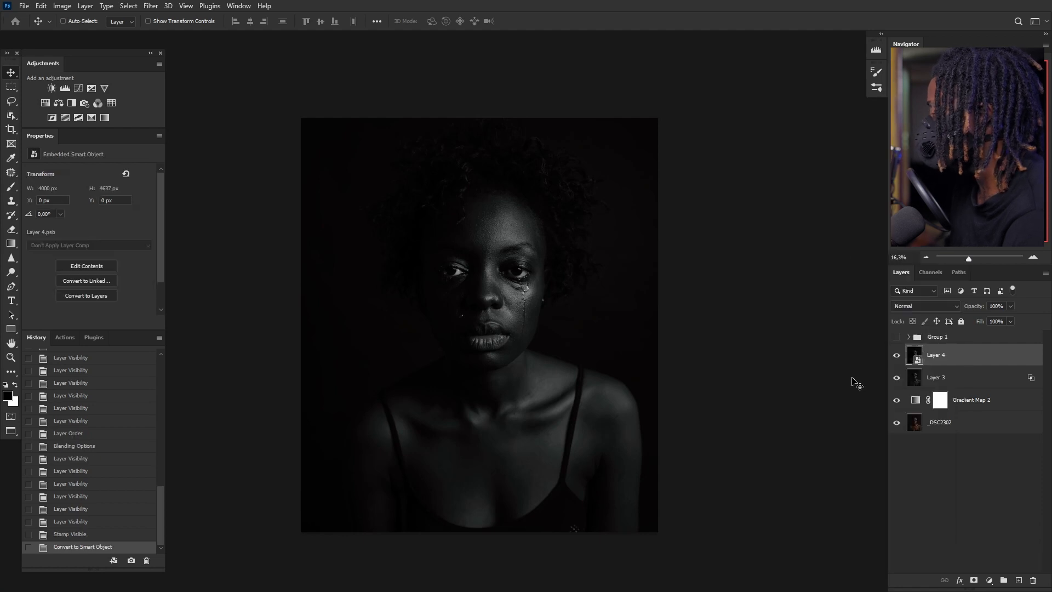
Start the Camera Raw Filter on the Layer 4 smart object and set Shadows to +66
left_click(151, 6)
left_click(183, 89)
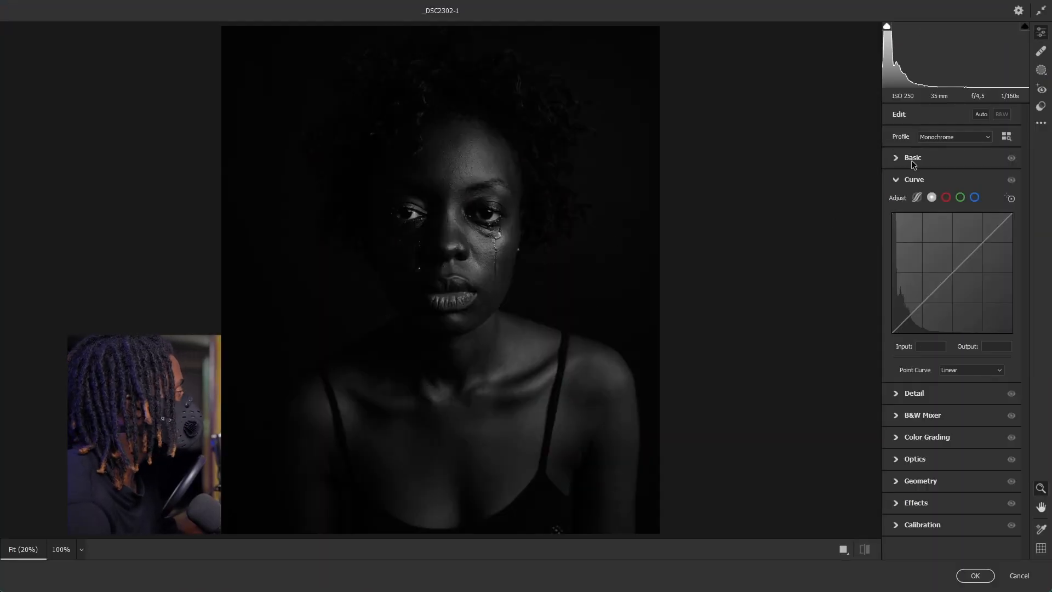
left_click(896, 158)
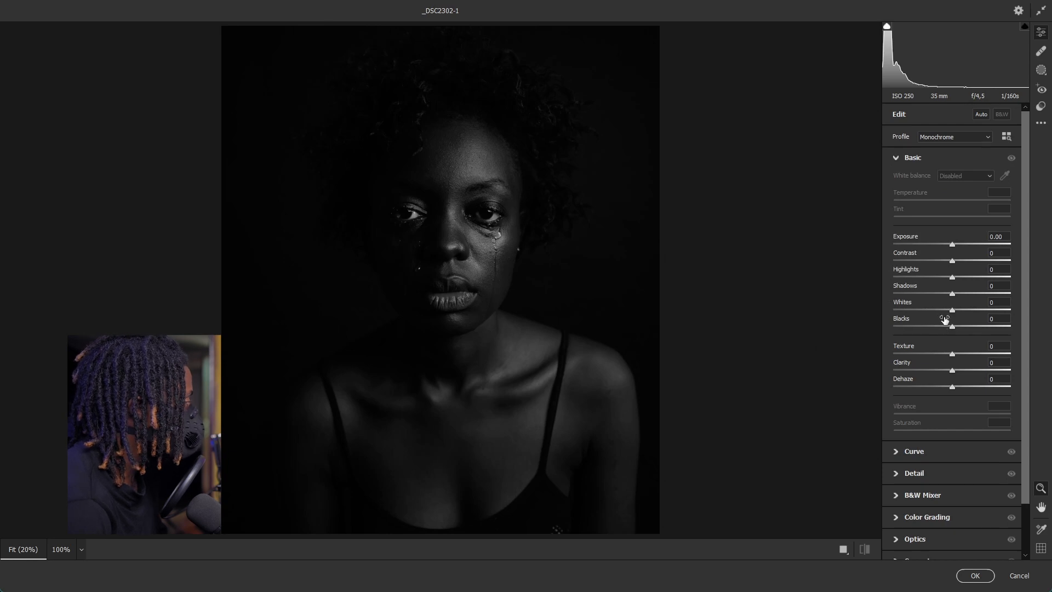
left_click_drag(953, 293, 991, 292)
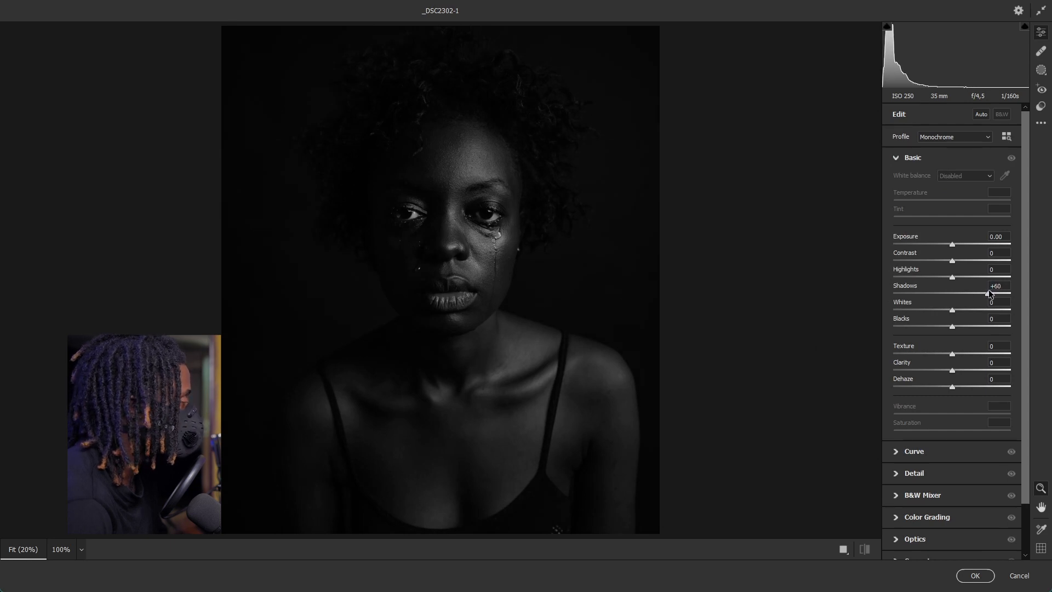
left_click_drag(1000, 289, 991, 292)
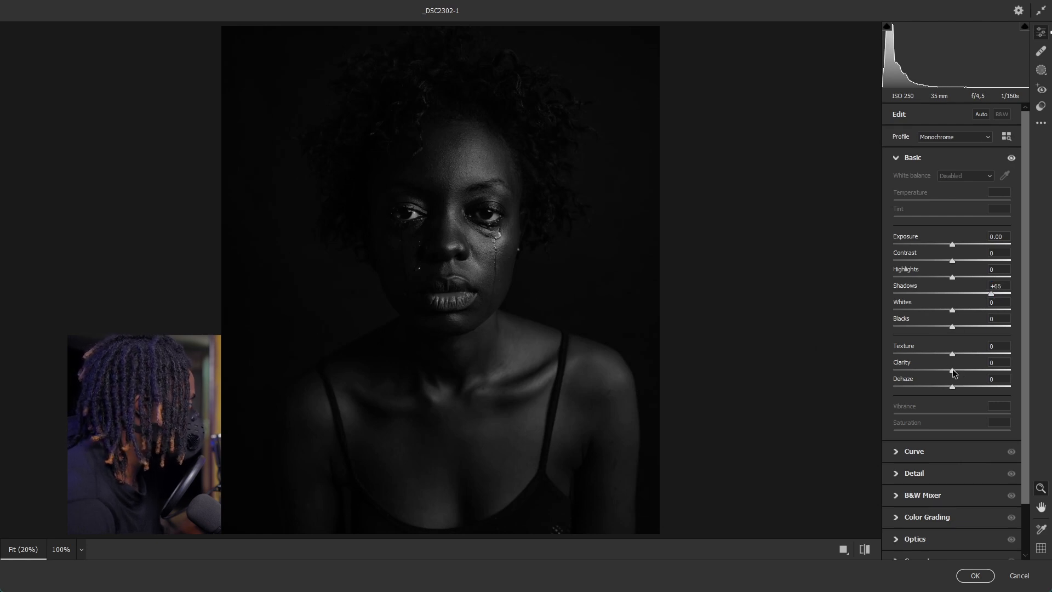
Set the Camera Raw Clarity to +50 and Whites to +8
left_click_drag(951, 367, 982, 373)
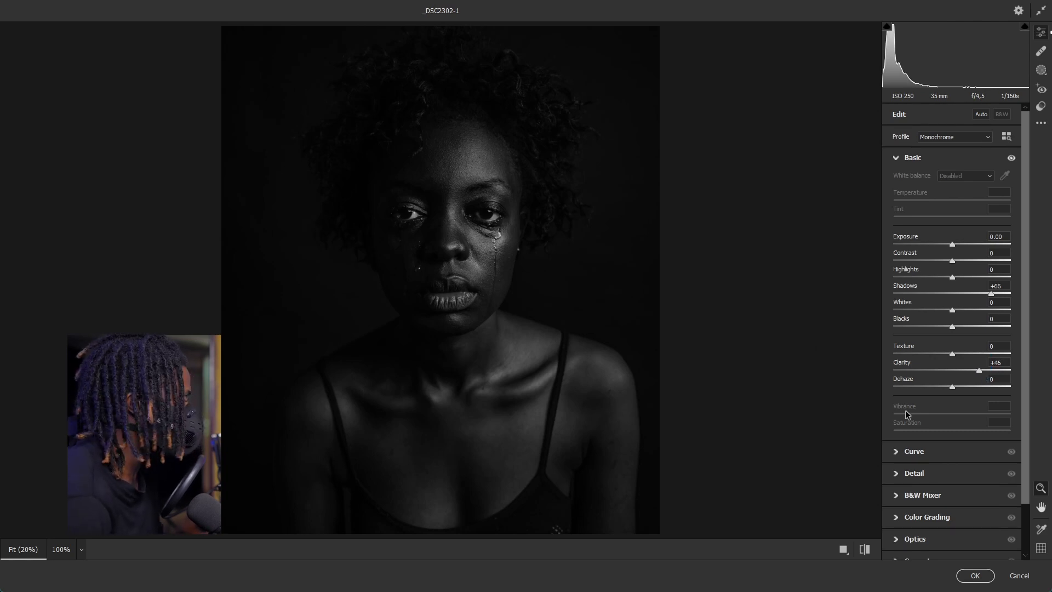
left_click(982, 371)
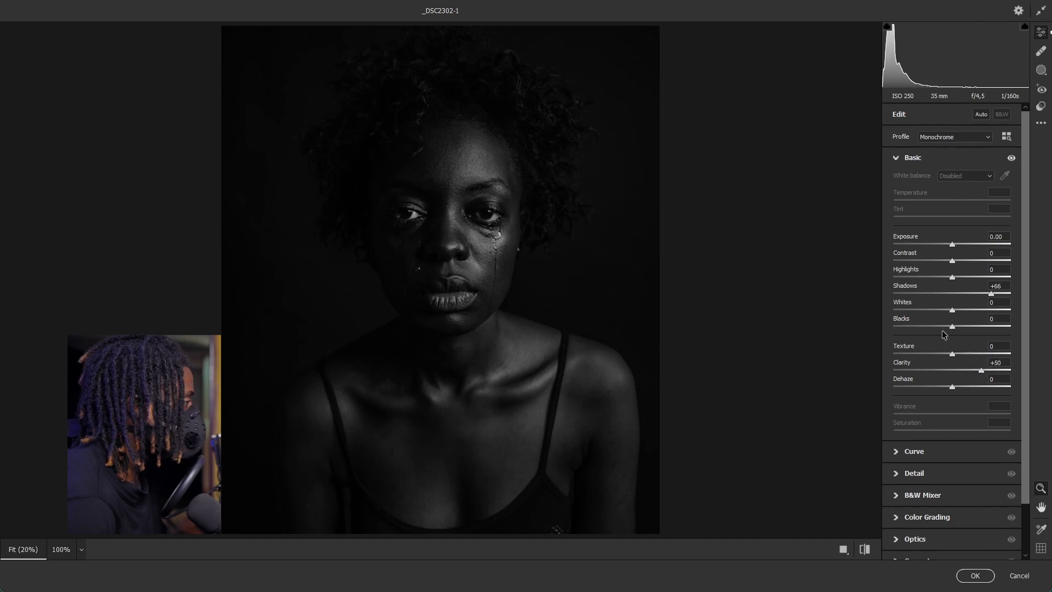
left_click_drag(952, 312, 964, 311)
left_click_drag(961, 311, 954, 312)
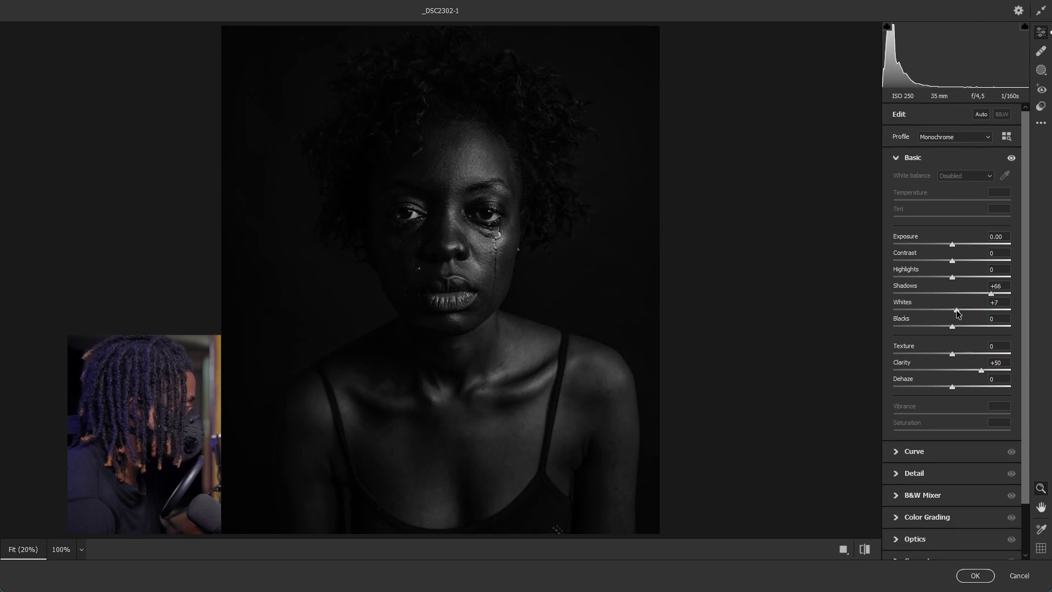
left_click_drag(957, 311, 957, 312)
Set the Camera Raw Vignetting effect to -25
left_click_drag(1026, 433, 1019, 473)
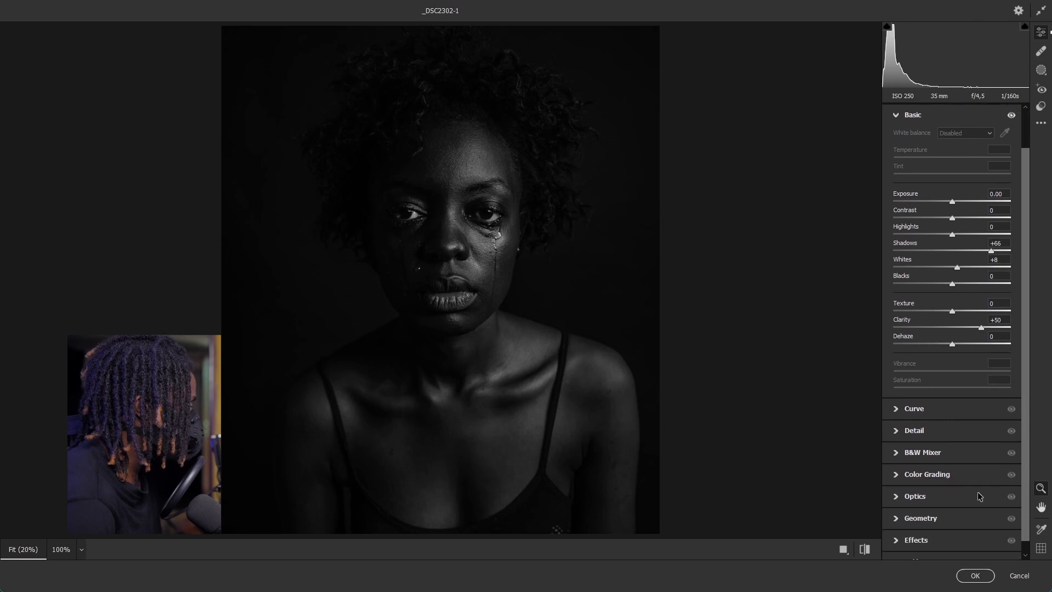
left_click(901, 541)
left_click_drag(950, 360, 939, 364)
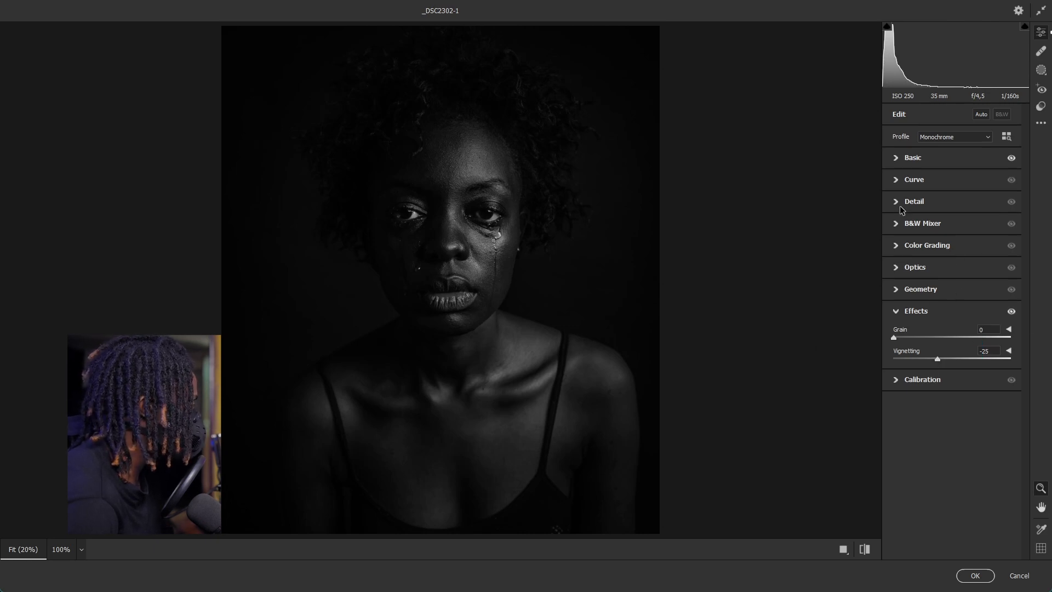
Add a midtone point to the Camera Raw curve at input 129, output 122, and raise the black point to output 11
left_click(902, 183)
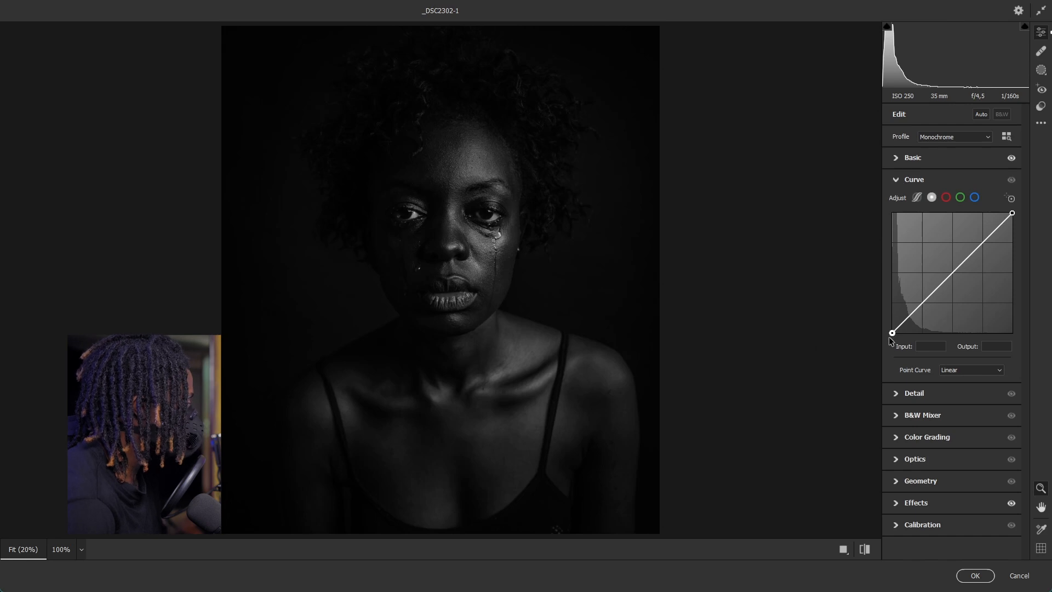
left_click(952, 274)
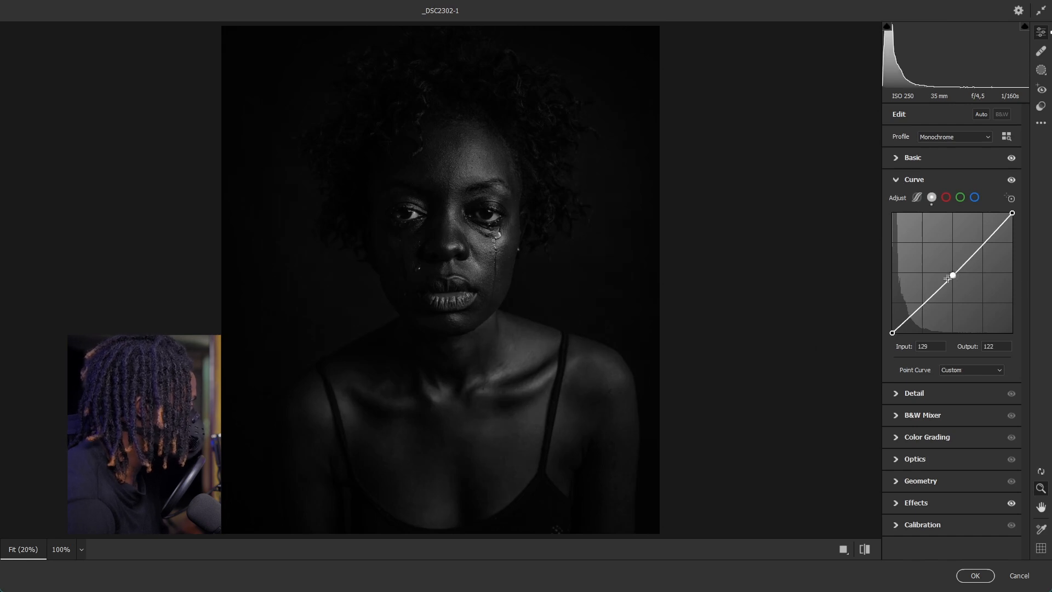
left_click_drag(892, 333, 892, 327)
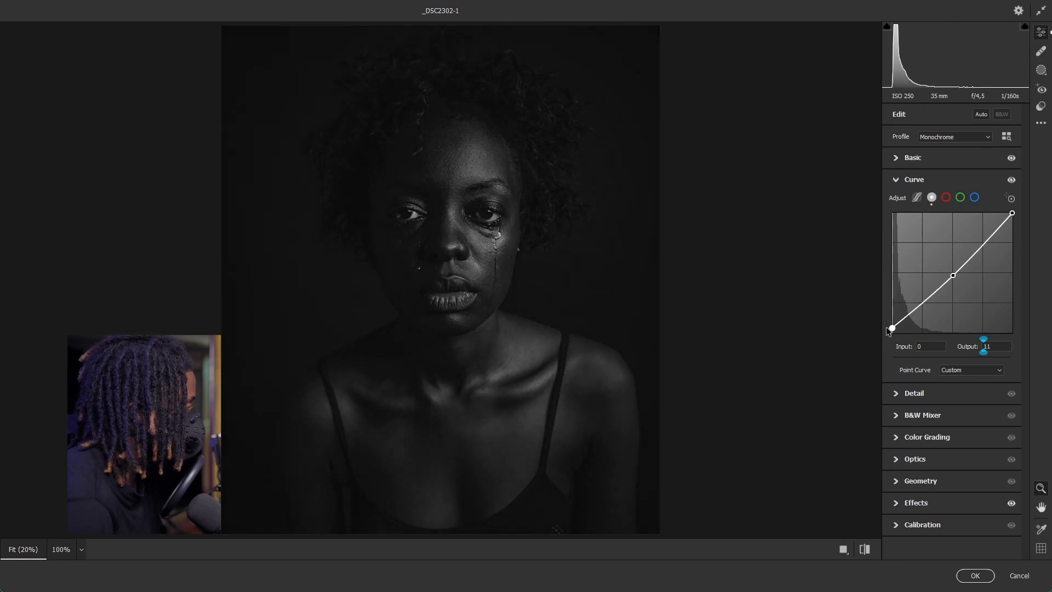
Set the Camera Raw Contrast to +8 and apply the filter to Layer 4
left_click(901, 158)
left_click_drag(953, 264, 957, 264)
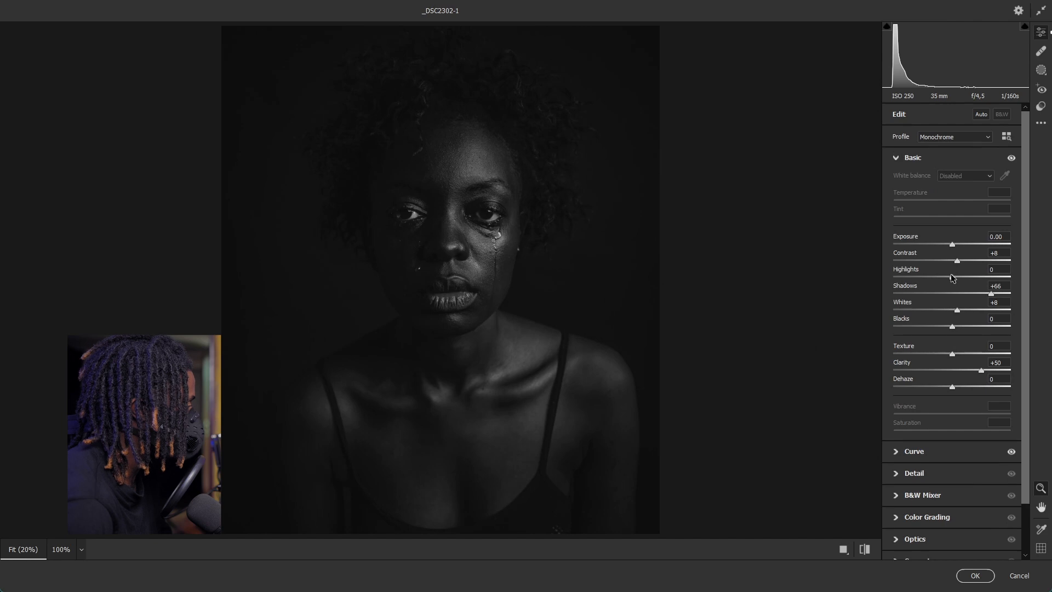
left_click(975, 576)
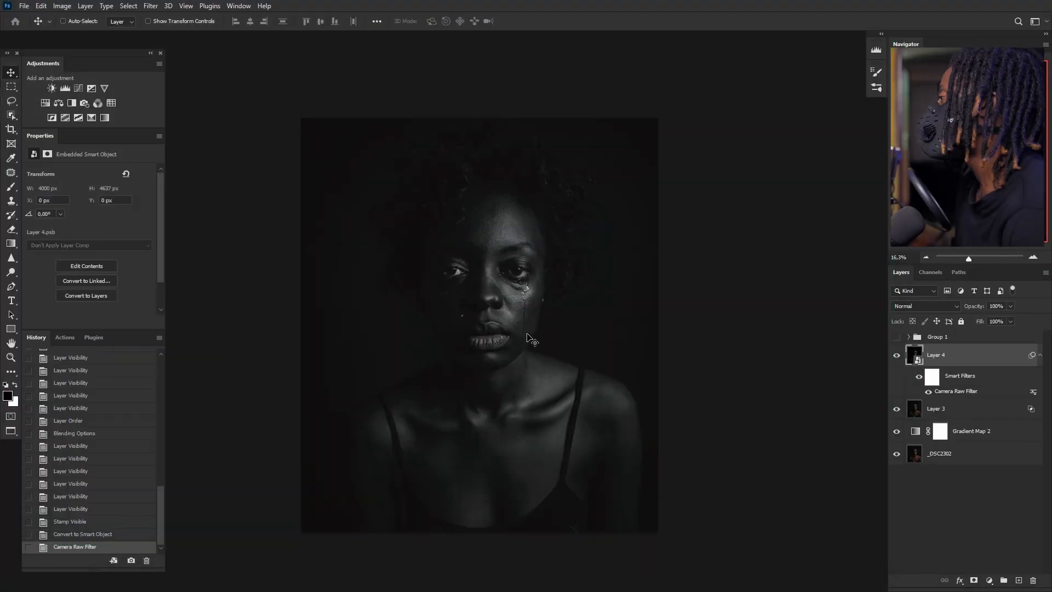
Compare the portrait with and without the Camera Raw-filtered Layer 4
scroll(481, 472, "down", 2)
scroll(587, 188, "up", 4)
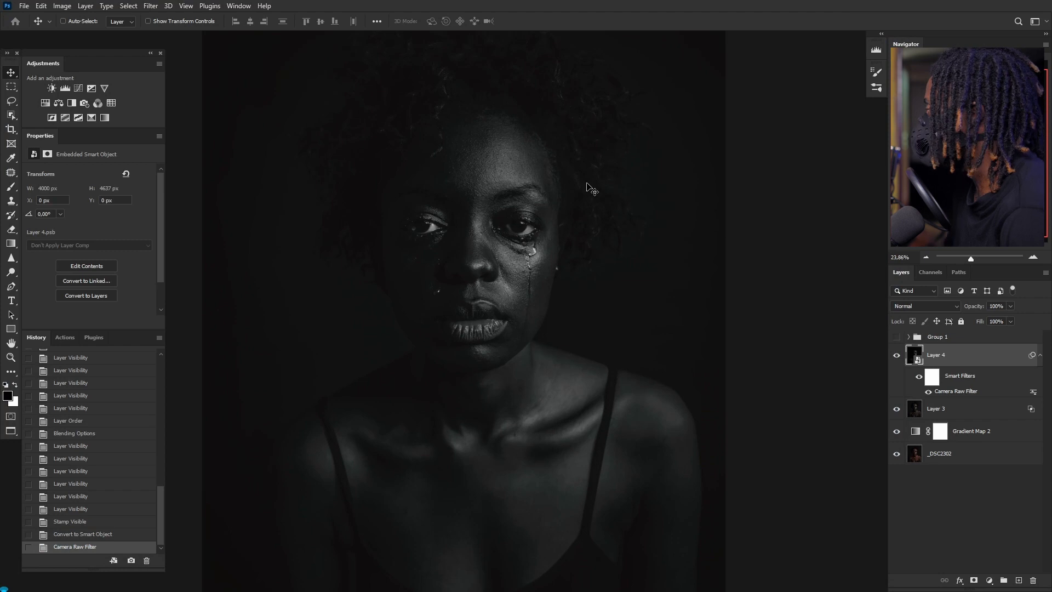
left_click(896, 356)
left_click(896, 356)
scroll(507, 328, "down", 2)
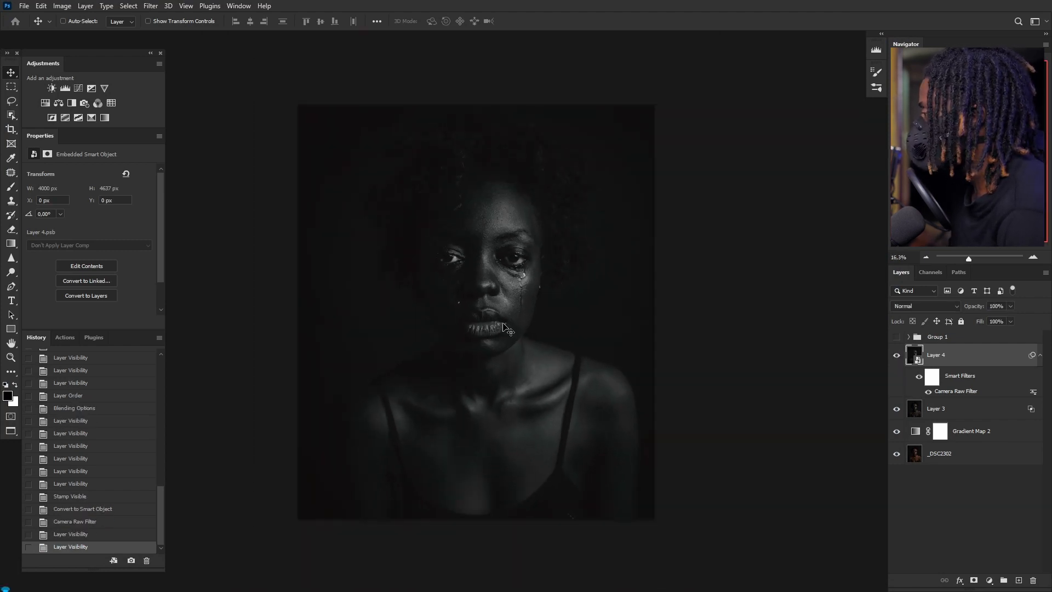
scroll(507, 329, "up", 1)
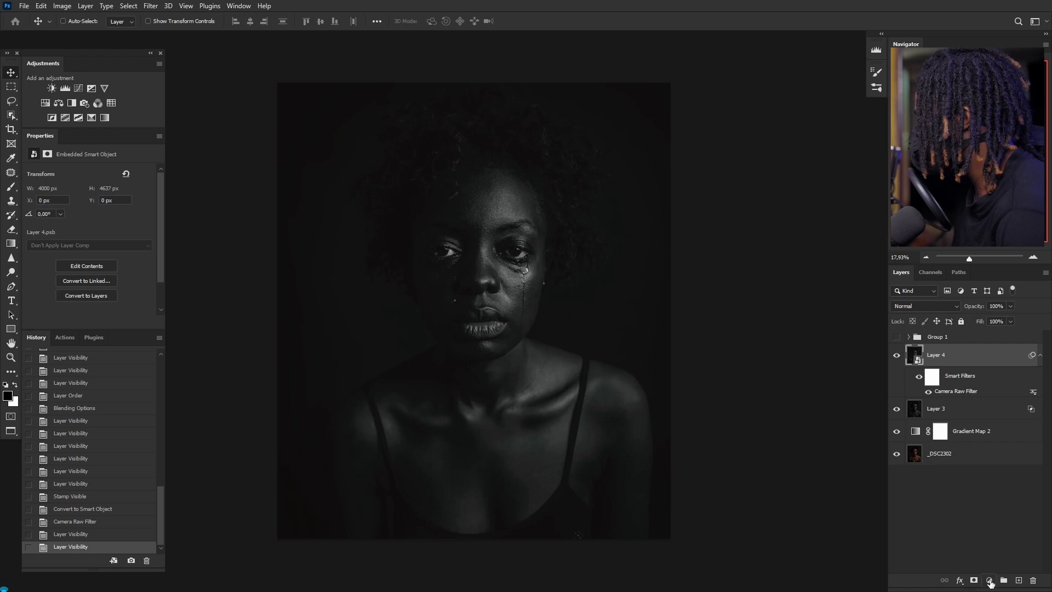
Add a Curves adjustment layer above Layer 4, pull its white point inward and move its black point to input 30
left_click(989, 582)
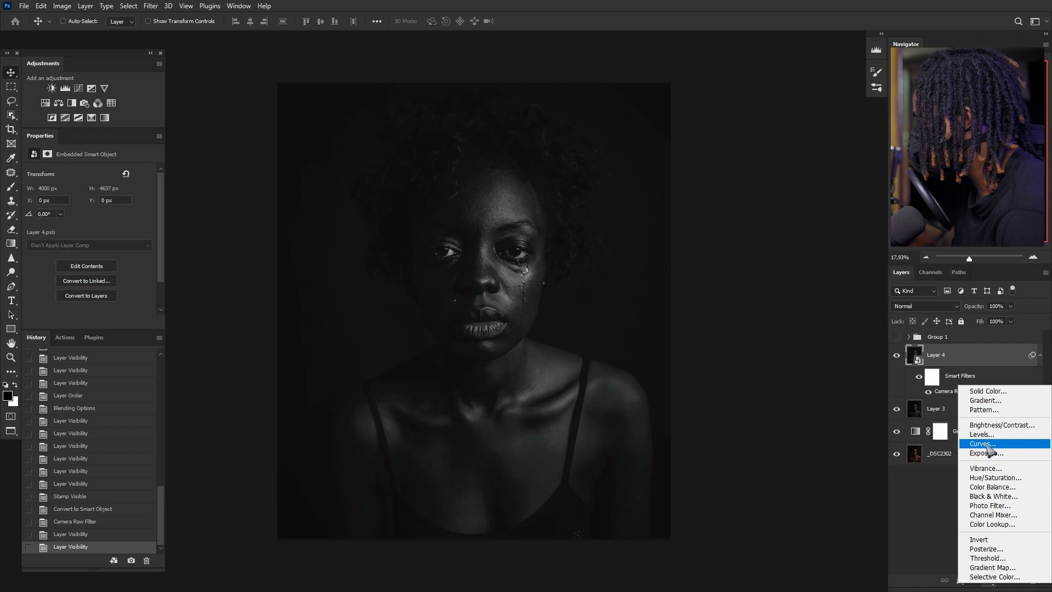
left_click(986, 447)
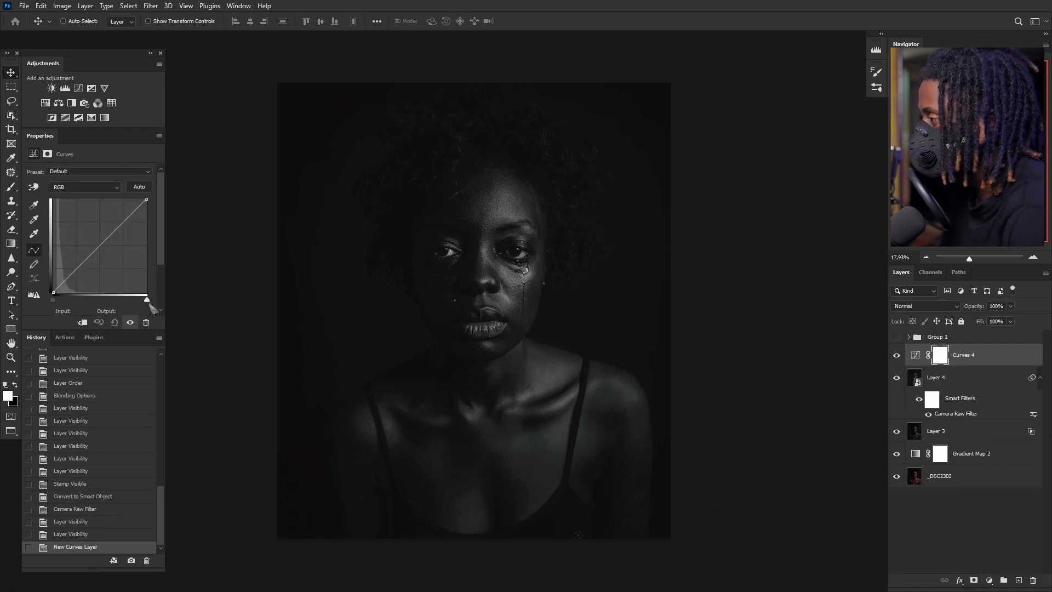
left_click_drag(146, 301, 114, 304)
left_click(54, 302)
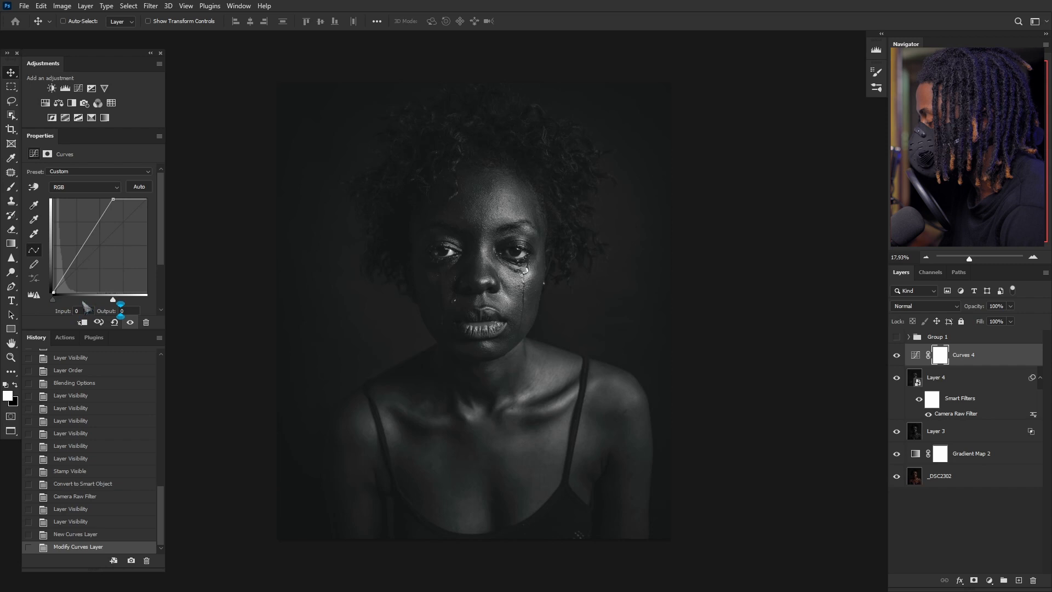
mouse_move(54, 304)
left_mouse_down()
mouse_move(73, 304)
mouse_move(60, 308)
left_mouse_up()
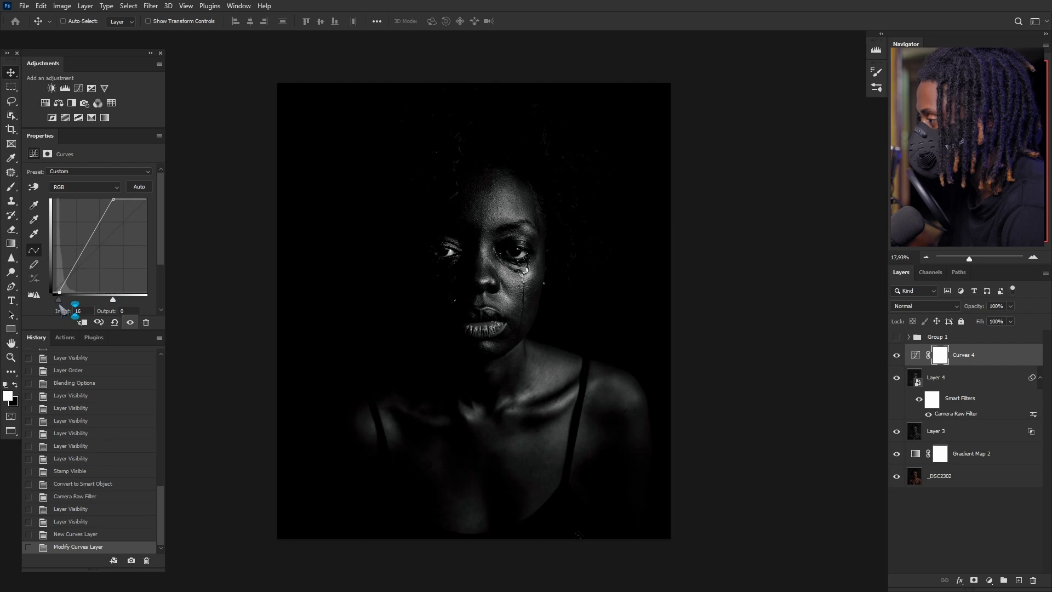
left_click_drag(62, 310, 67, 312)
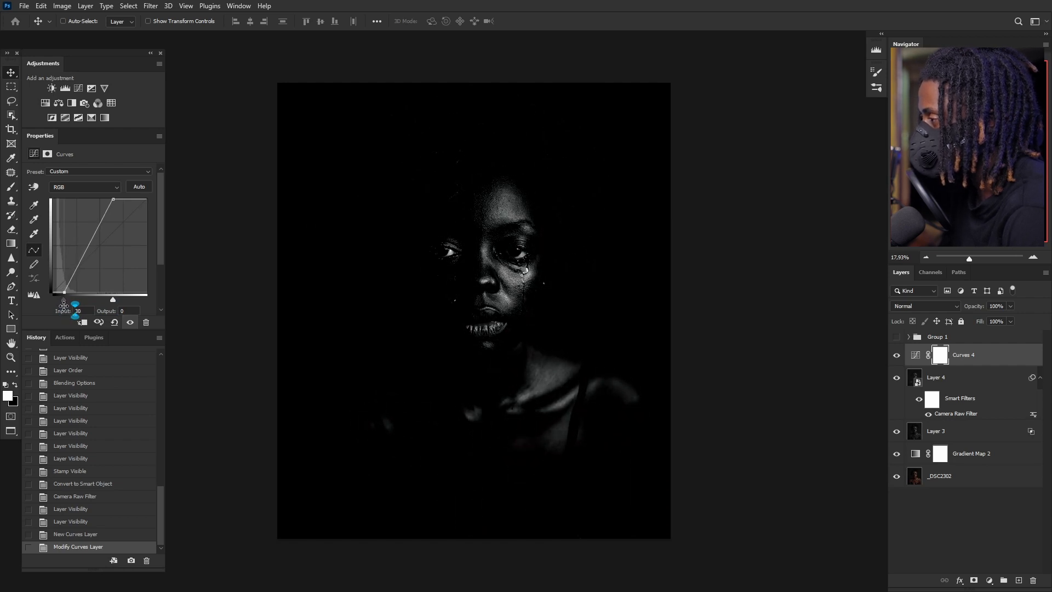
Change the blend mode of the Curves 4 layer to Luminosity
left_click(962, 306)
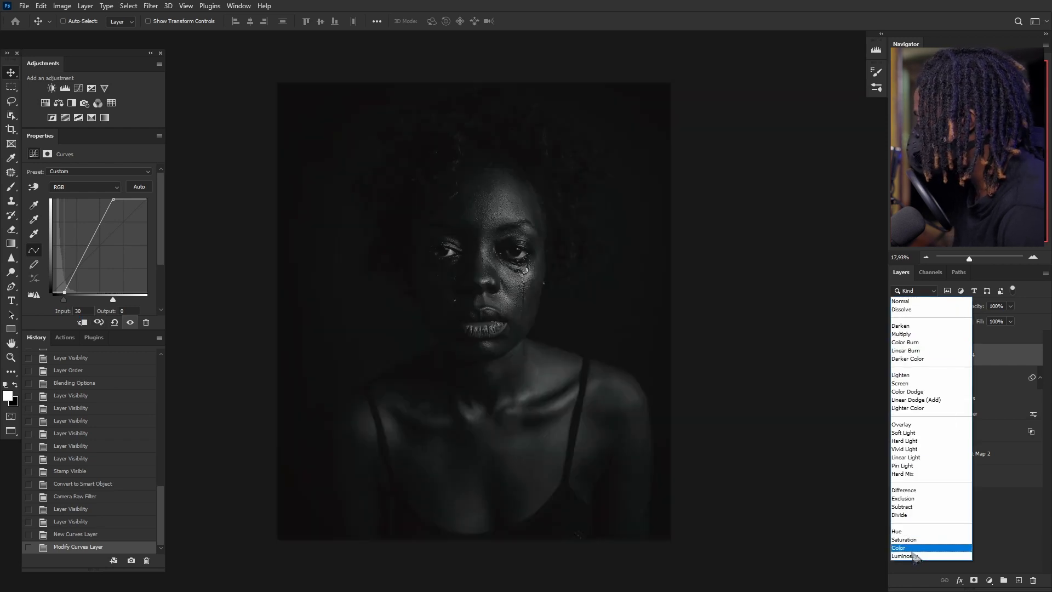
left_click(913, 557)
left_click(940, 307)
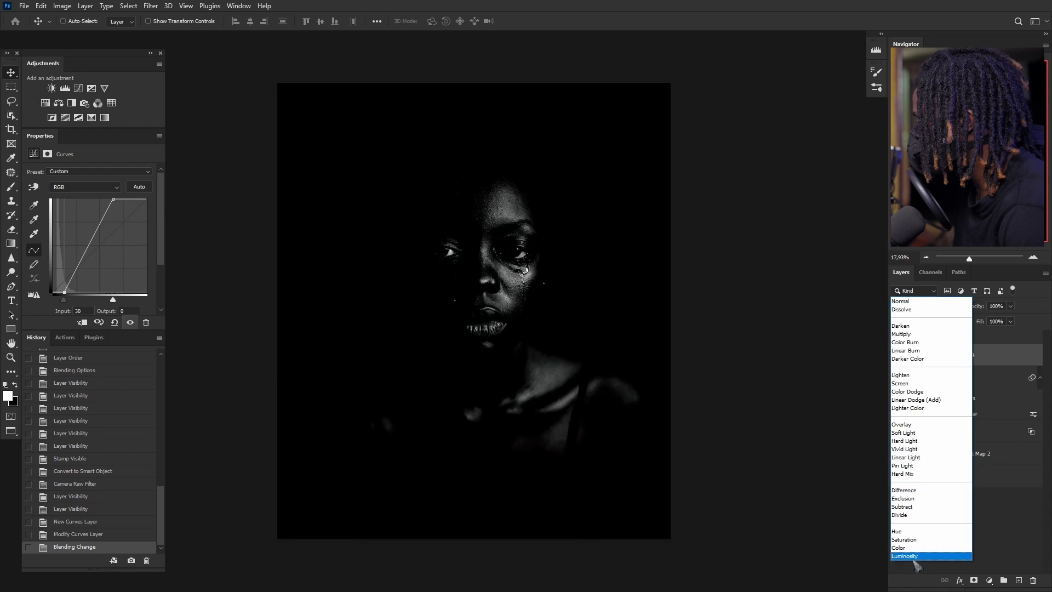
left_click(925, 556)
Fill the Curves 4 mask using Apply Image with the Merged layer, RGB channel, Multiply blending and 100% opacity
left_click(940, 359)
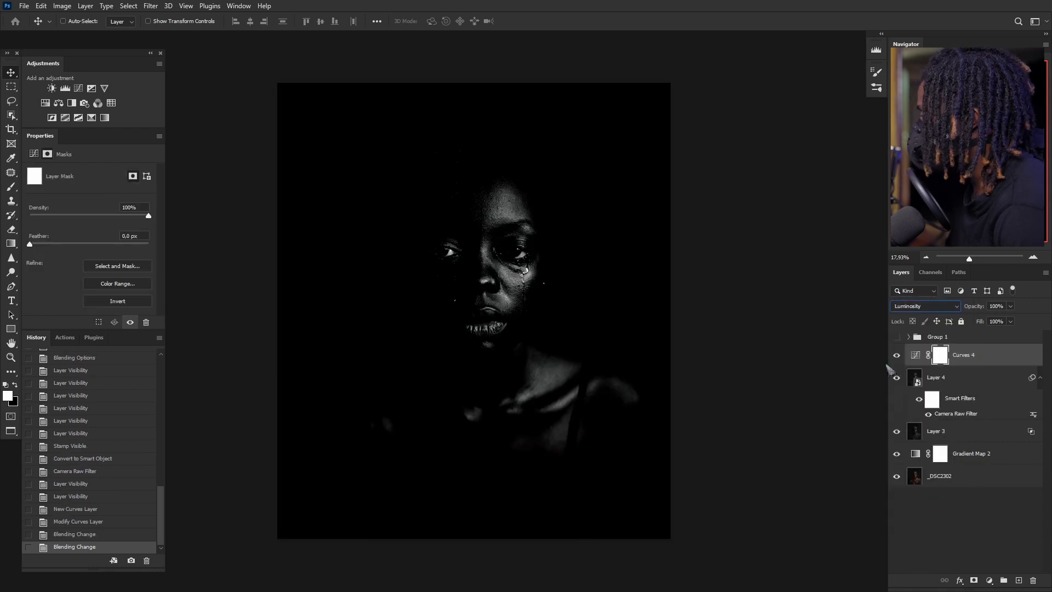
left_click(62, 6)
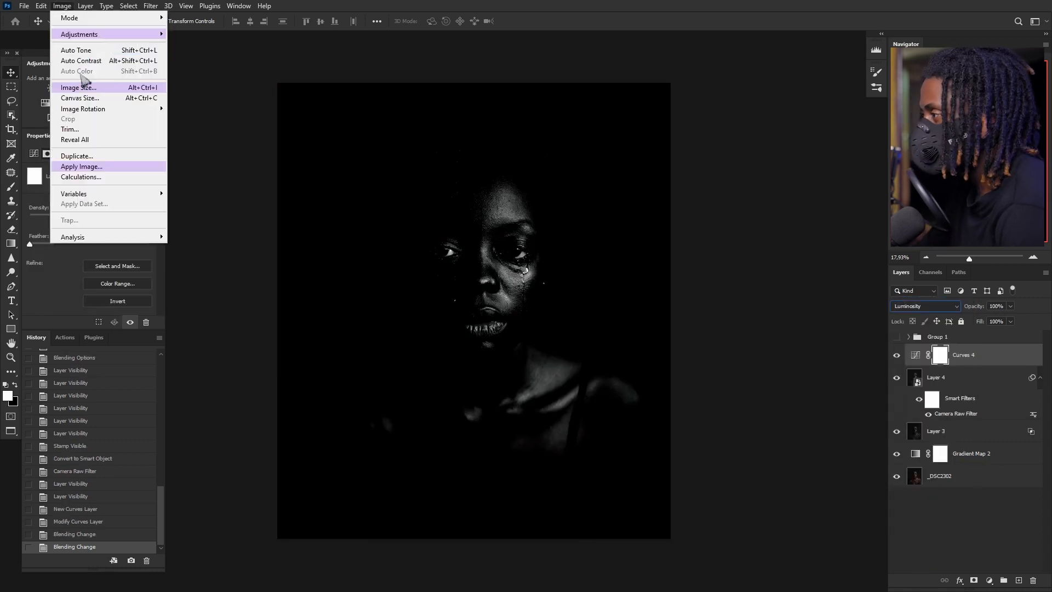
left_click(100, 169)
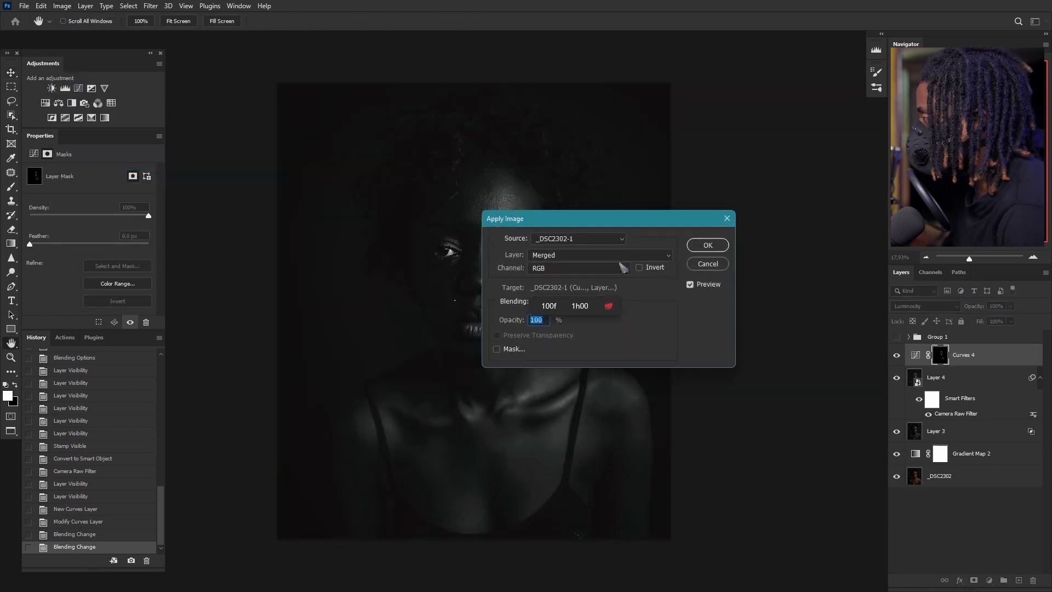
left_click(553, 306)
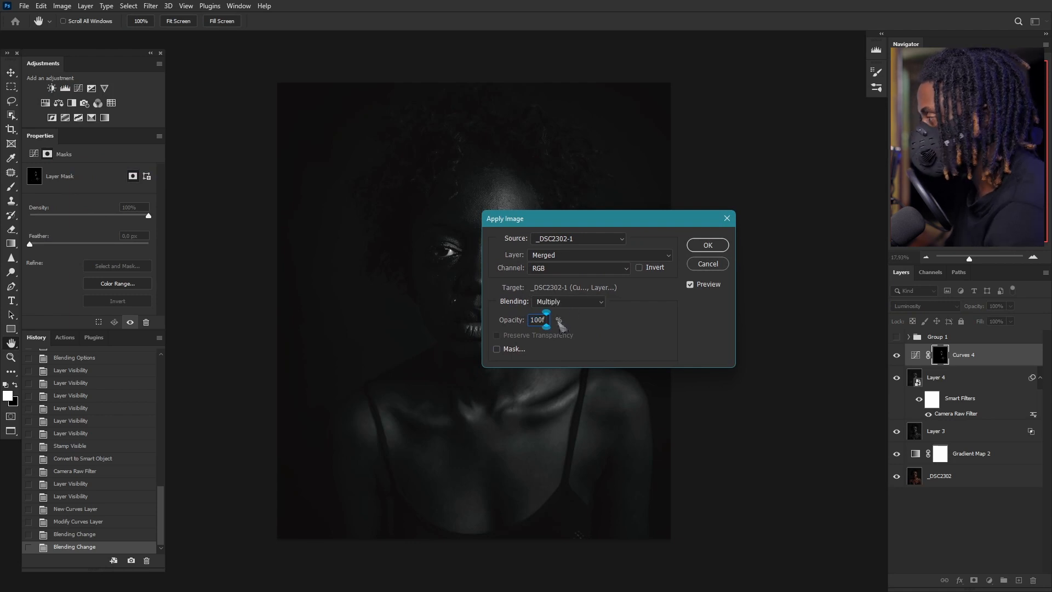
key("BackSpace")
key("BackSpace")
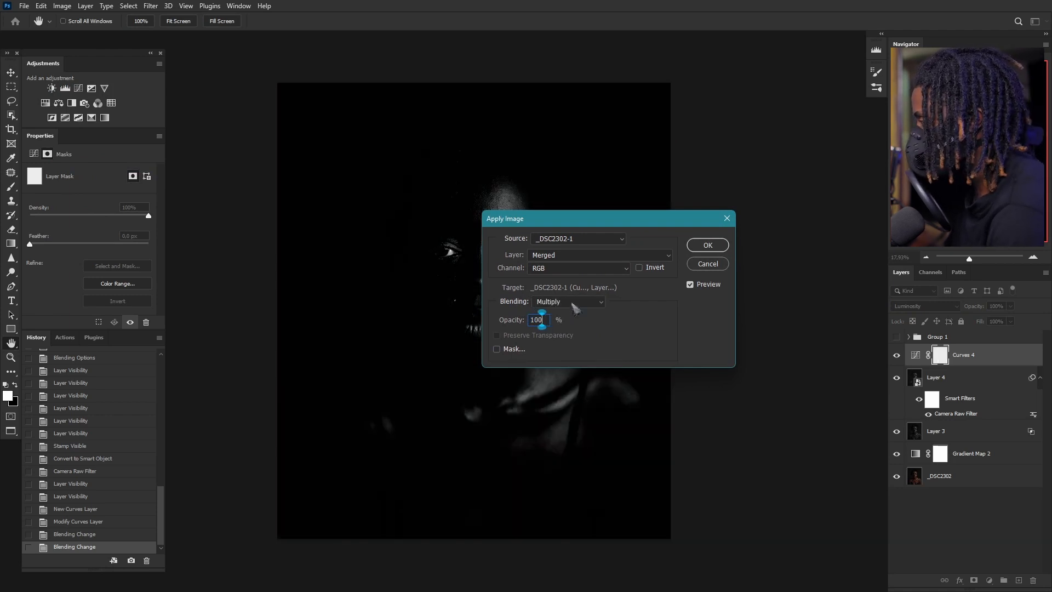
left_click(574, 303)
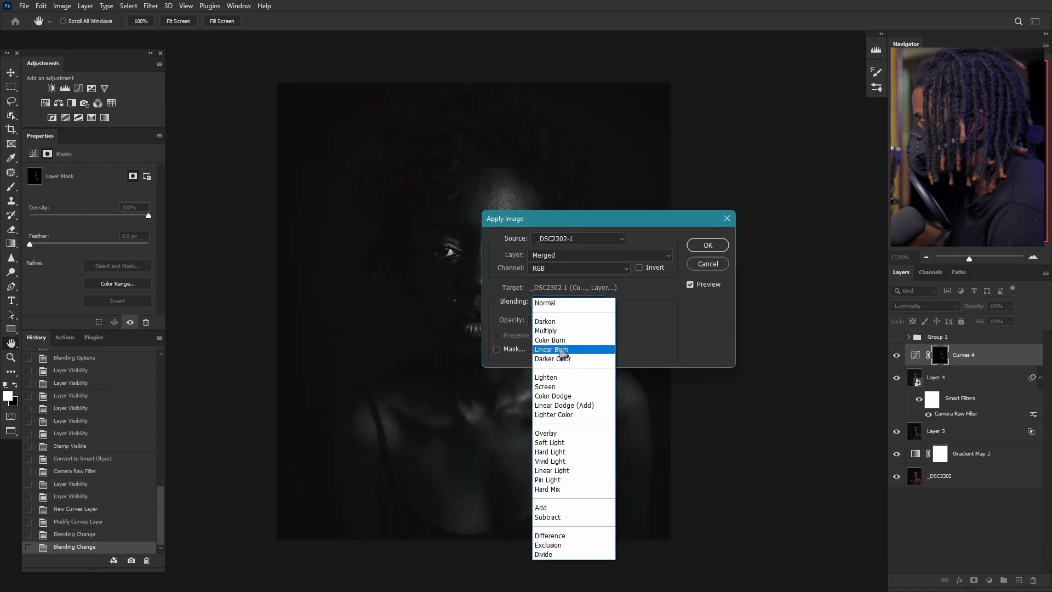
left_click(566, 331)
left_click_drag(609, 227, 649, 221)
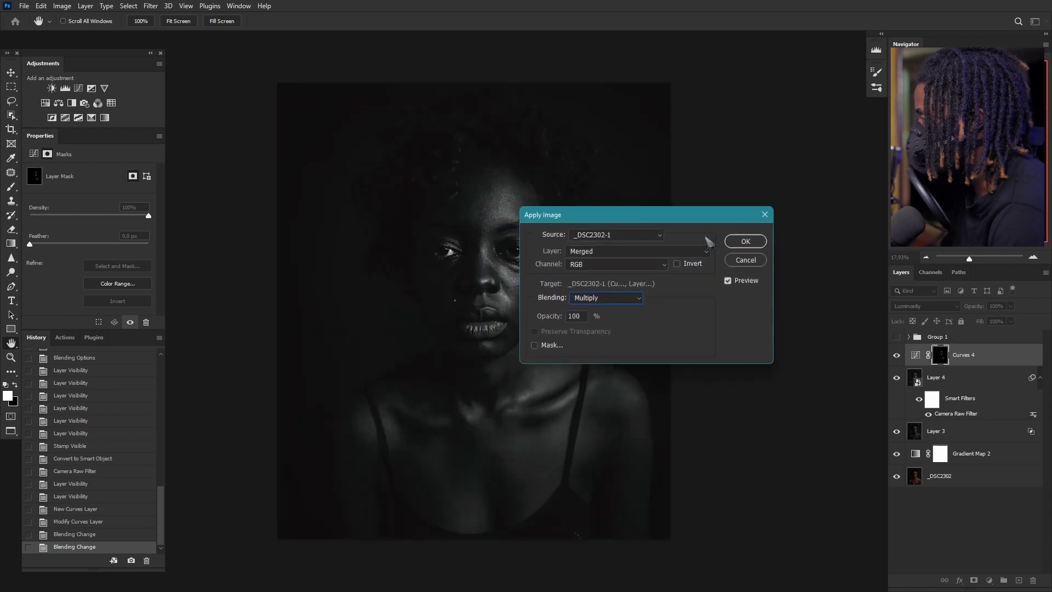
left_click(746, 241)
Compare the portrait with and without the masked Curves 4 adjustment
left_click(896, 355)
left_click(896, 356)
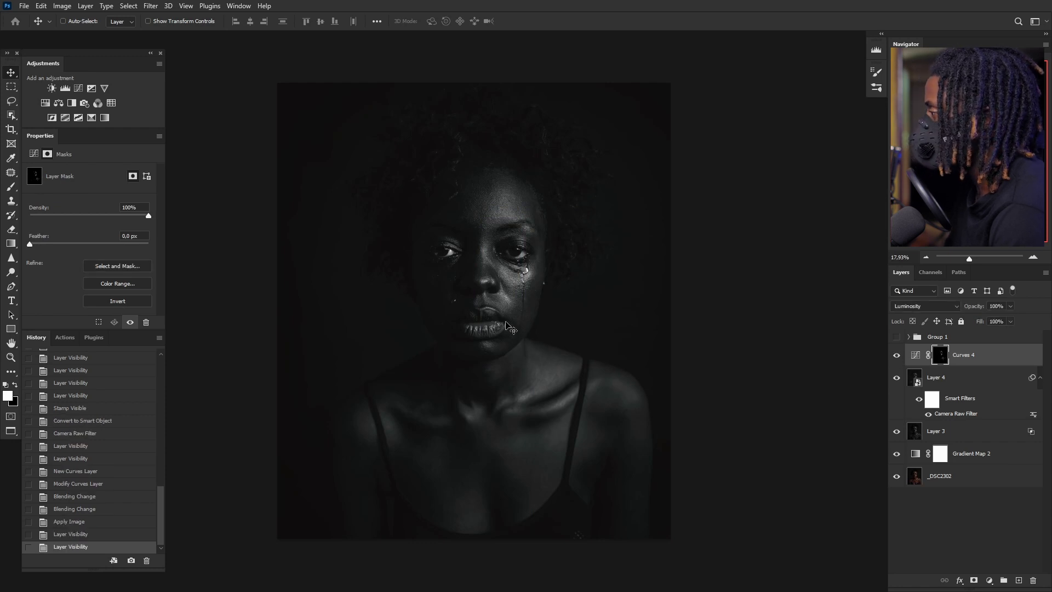
left_click(896, 357)
left_click(896, 357)
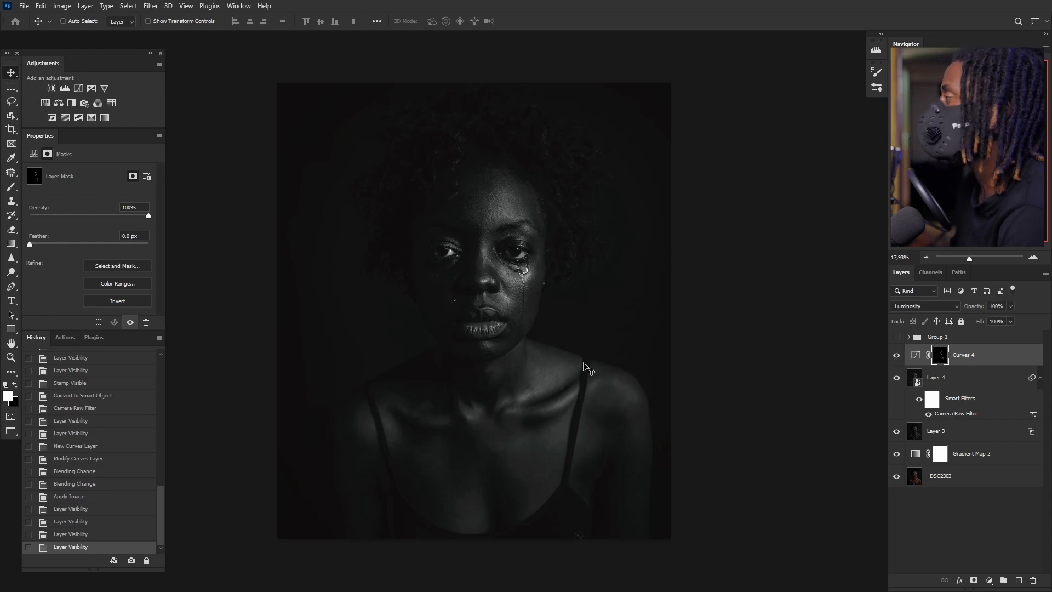
scroll(583, 363, "down", 6)
scroll(554, 315, "up", 5)
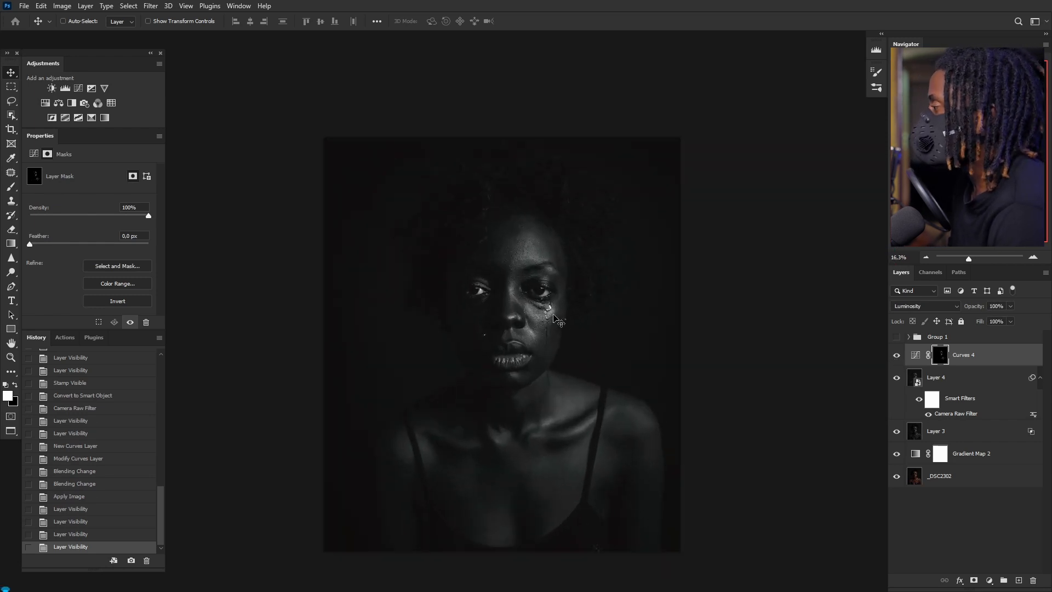
Add a Curves layer above Curves 4 that brightens the midtones, and split its Underlying Layer Blend If shadows to 32 / 91
left_click(79, 90)
mouse_move(100, 247)
left_mouse_down()
mouse_move(87, 231)
mouse_move(90, 240)
left_mouse_up()
left_click(997, 358)
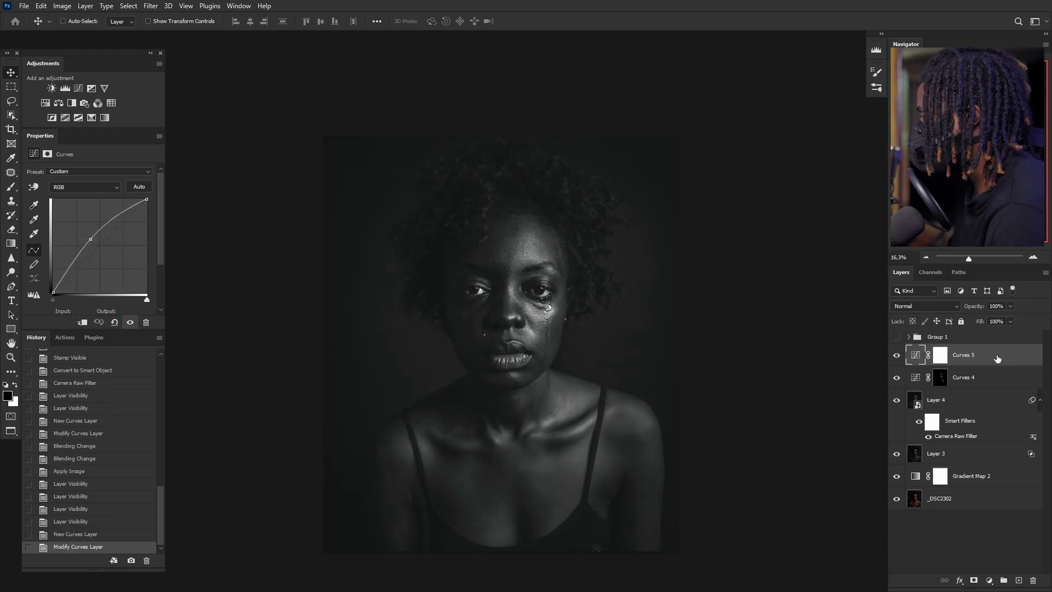
double_click(997, 358)
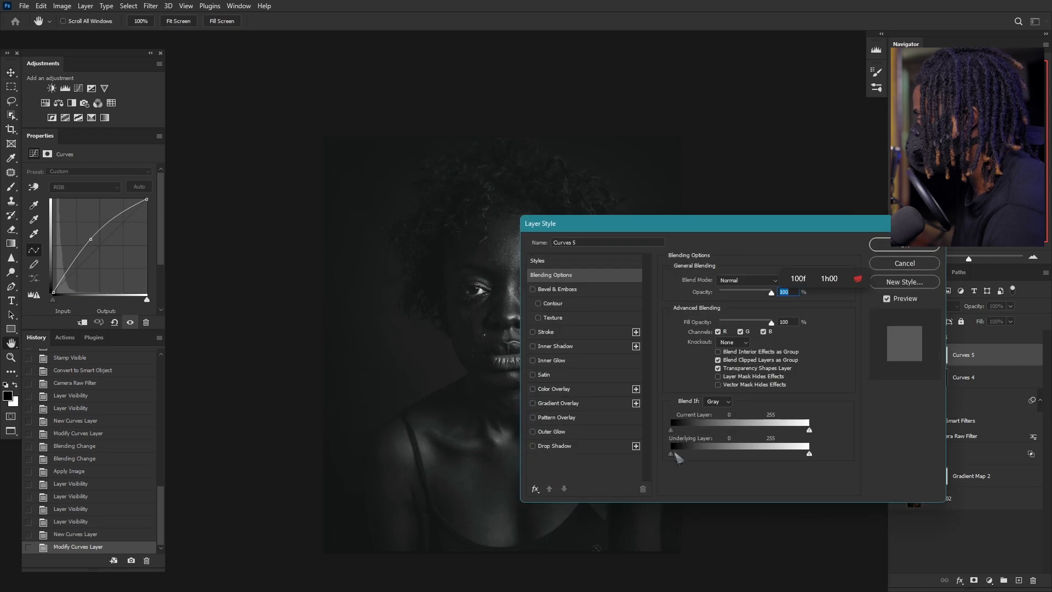
left_click_drag(672, 455, 722, 458)
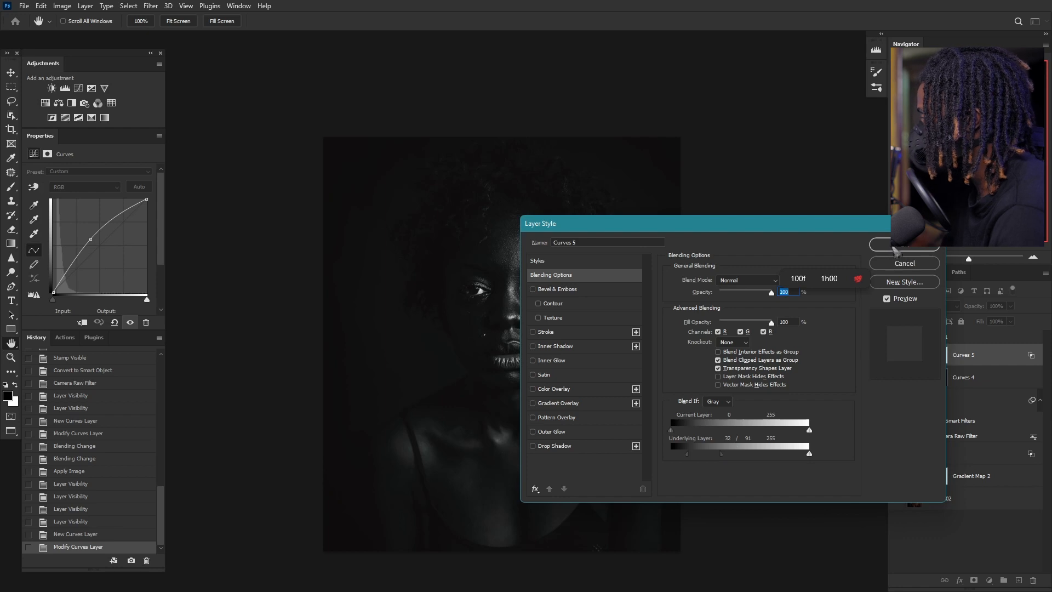
key("Return")
Compare the portrait with and without the Curves 5 brightening
scroll(542, 327, "down", 4)
scroll(543, 327, "up", 6)
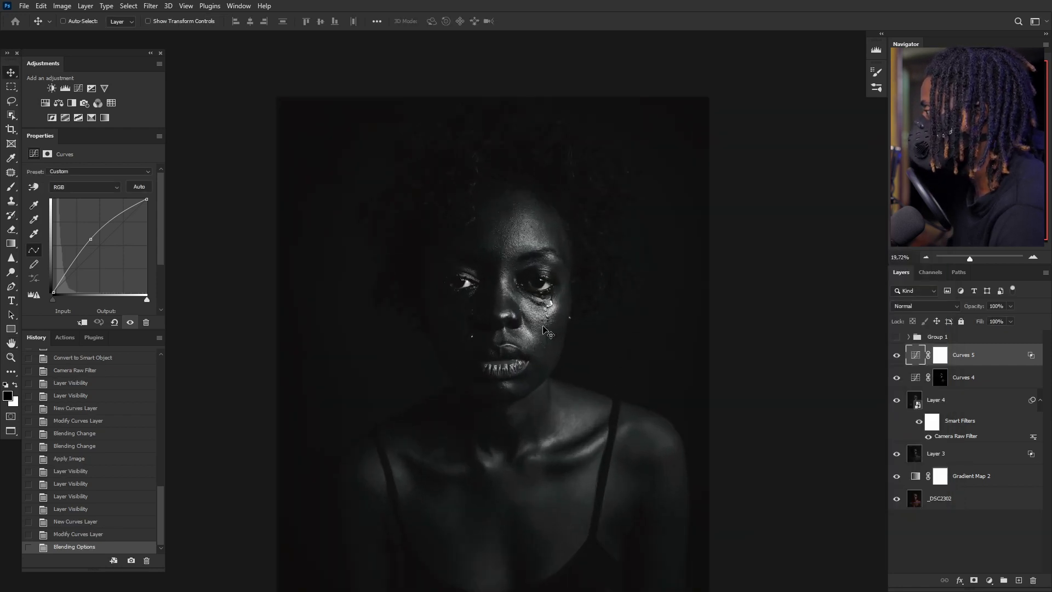
left_click(897, 356)
left_click(897, 356)
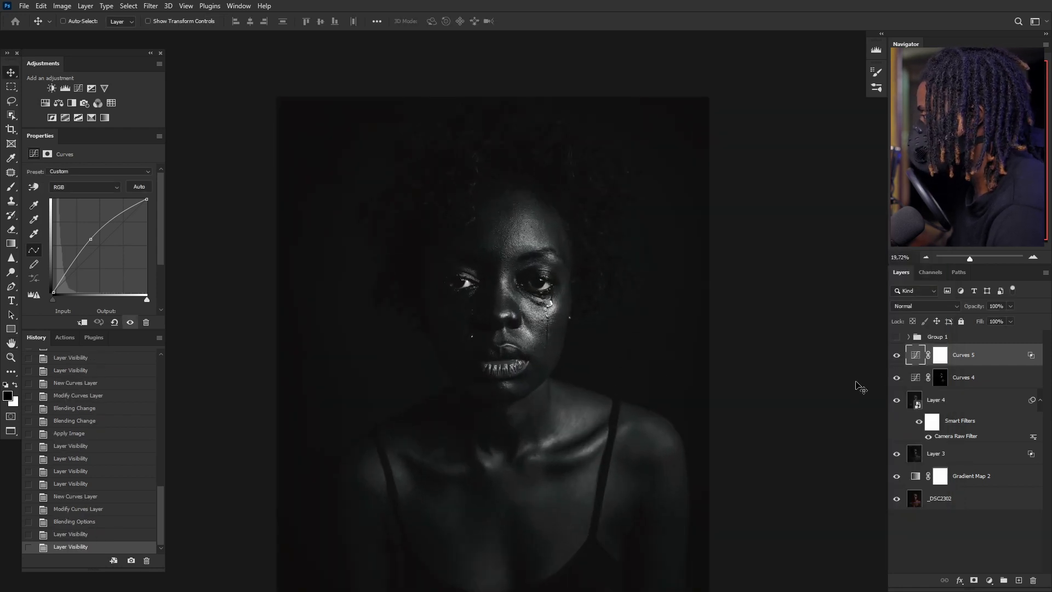
scroll(516, 337, "down", 2)
scroll(533, 373, "up", 2)
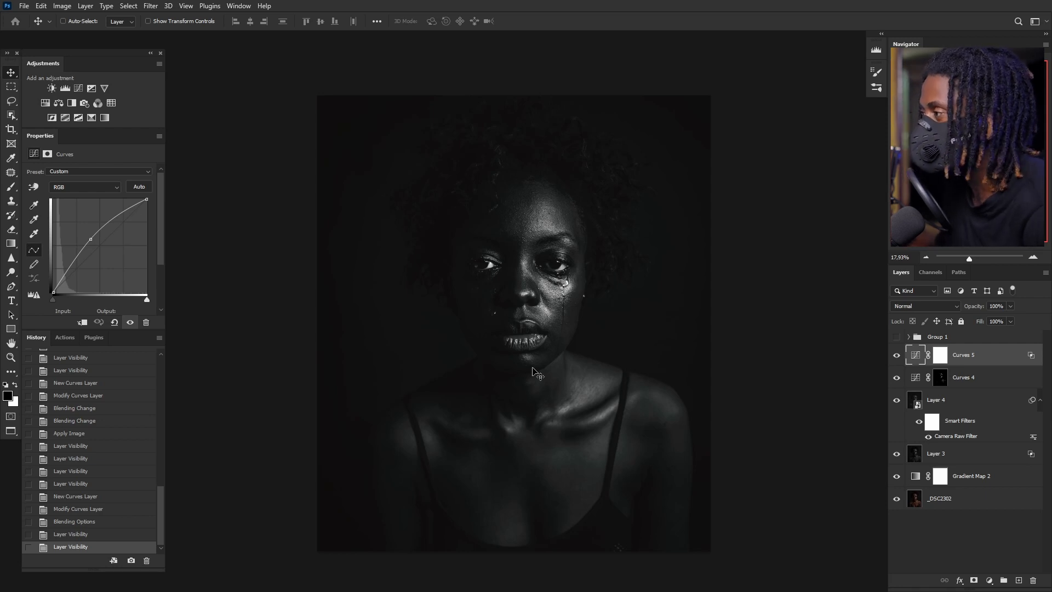
Add a Photo Filter layer above Curves 5 using Warming Filter (85), and compare the portrait with and without it
left_click(84, 103)
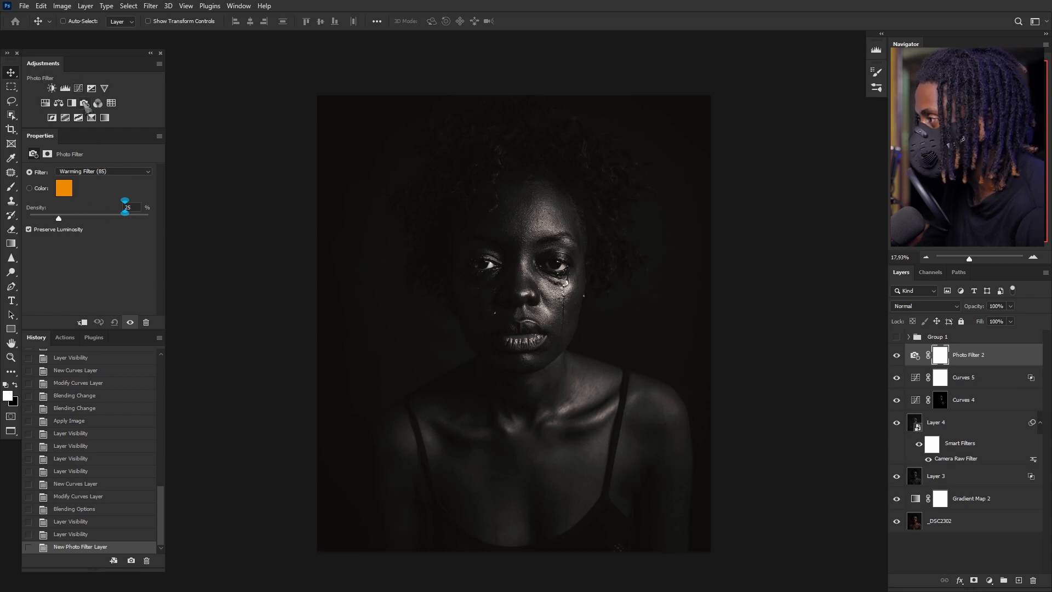
left_click(122, 172)
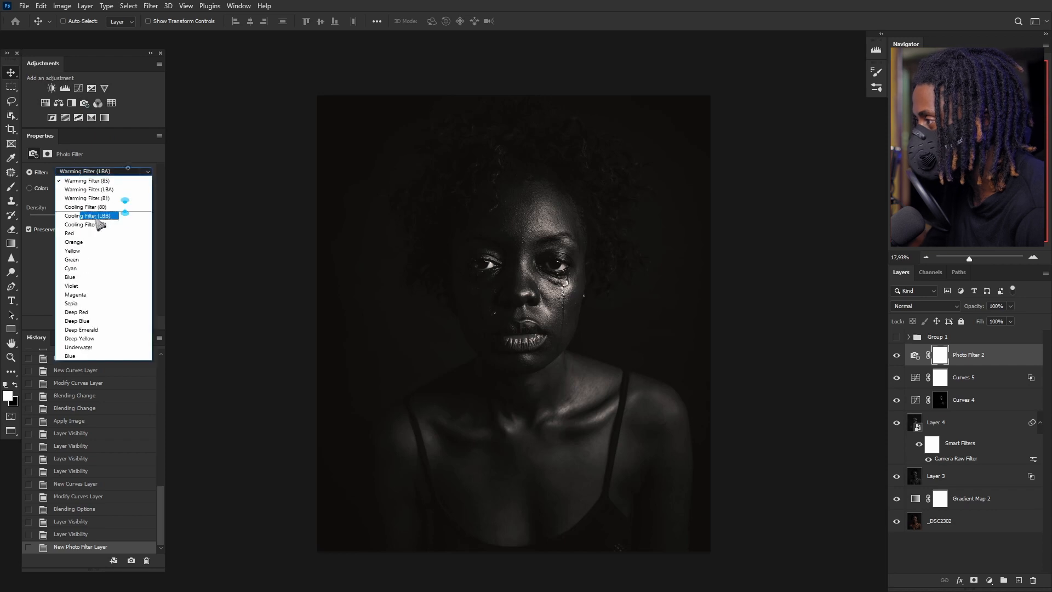
left_click(93, 181)
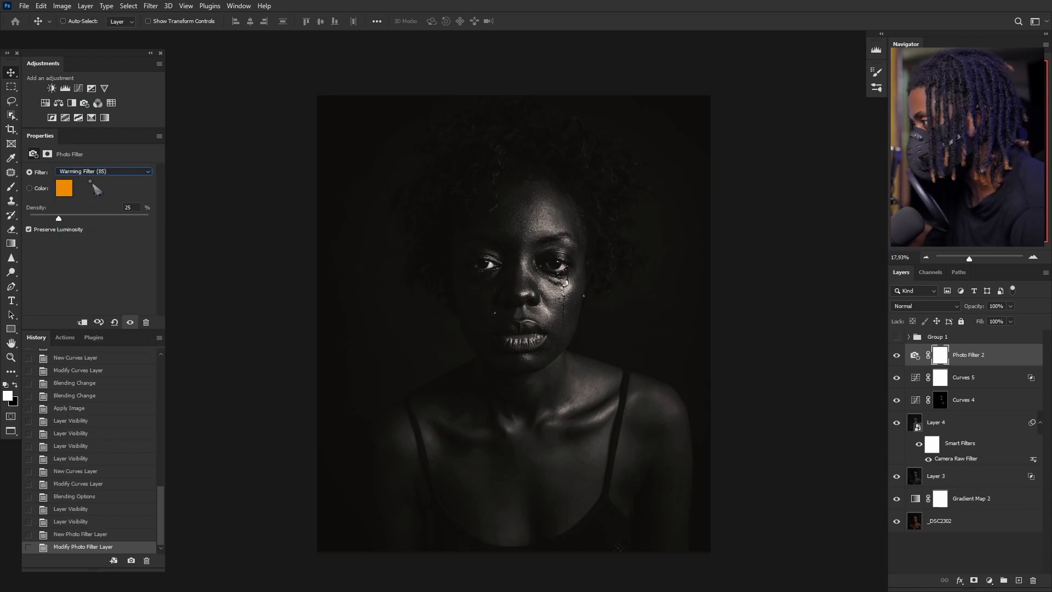
left_click(896, 356)
left_click(896, 356)
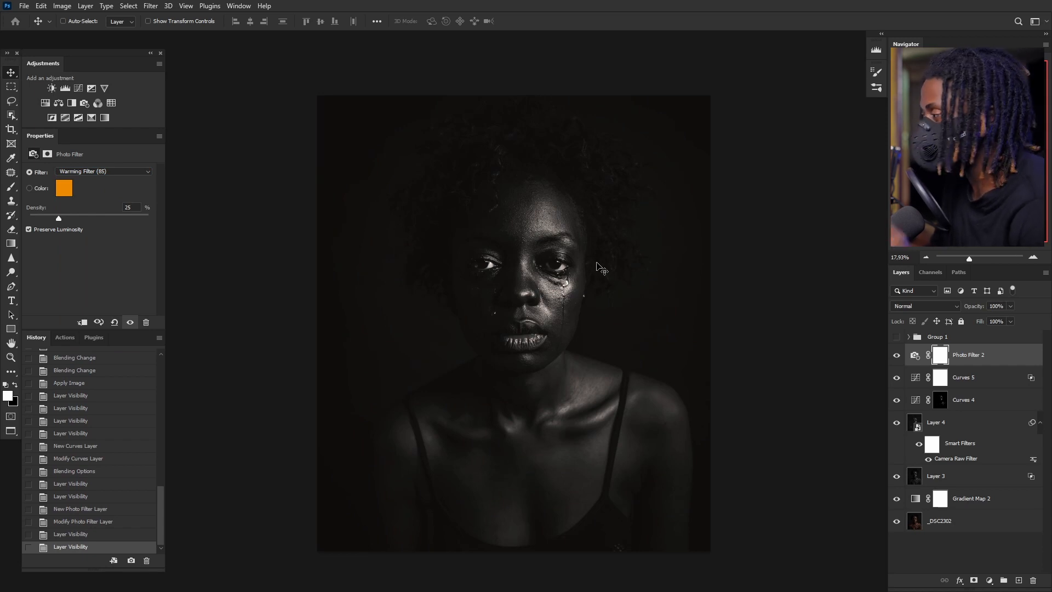
Make the hidden Group 1 above the Photo Filter 2 layer visible
scroll(597, 265, "down", 5)
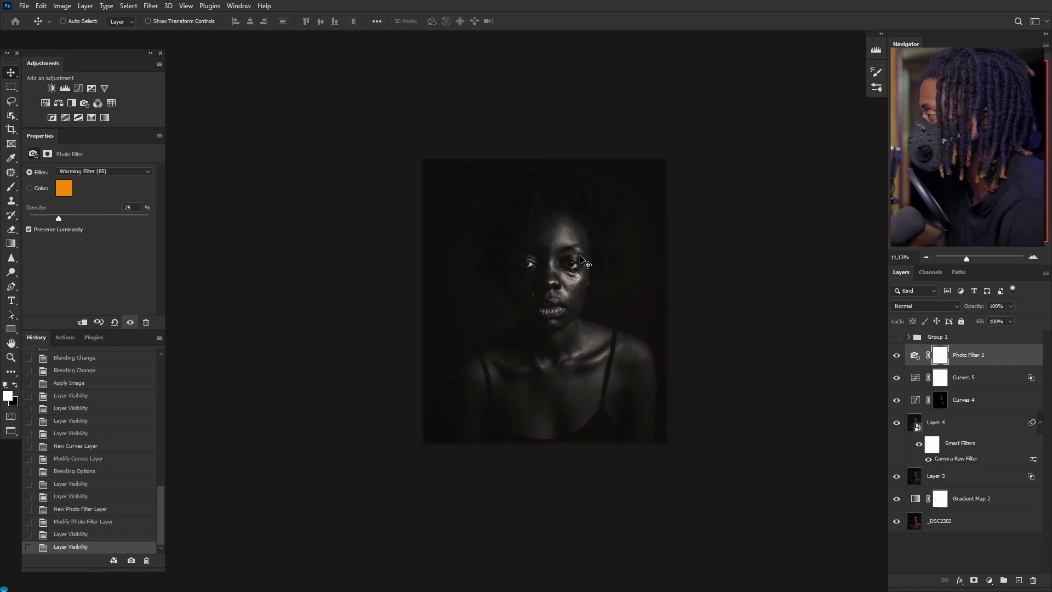
scroll(583, 252, "up", 12)
scroll(588, 129, "down", 4)
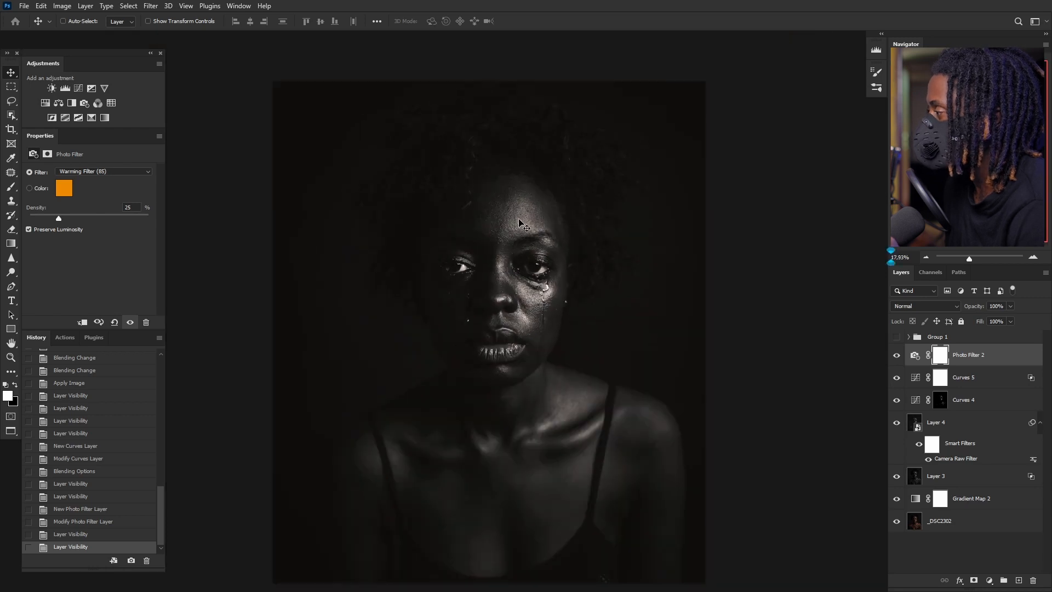
scroll(585, 402, "up", 2)
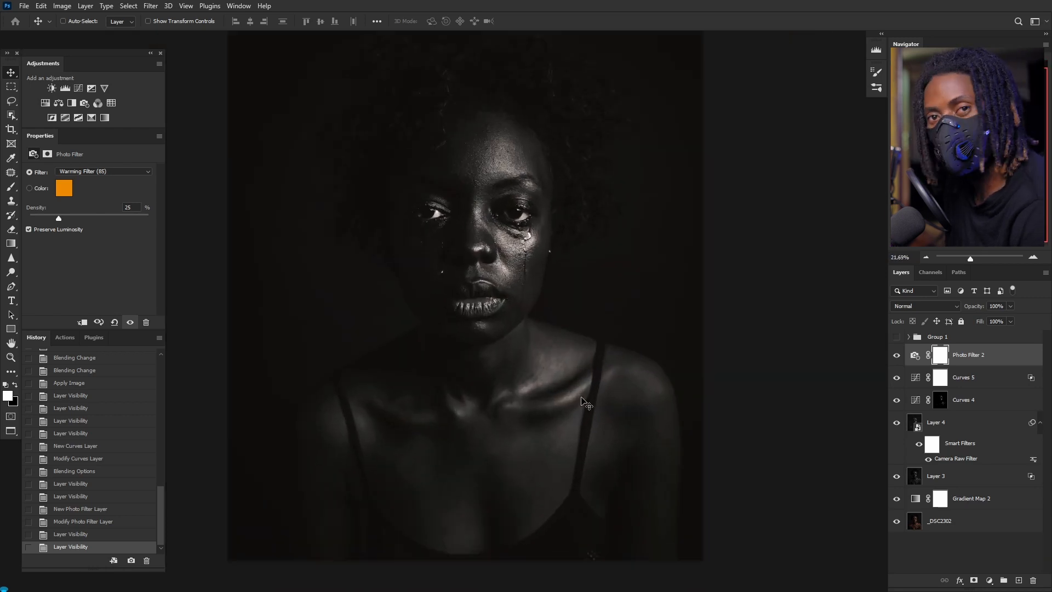
scroll(540, 94, "up", 3)
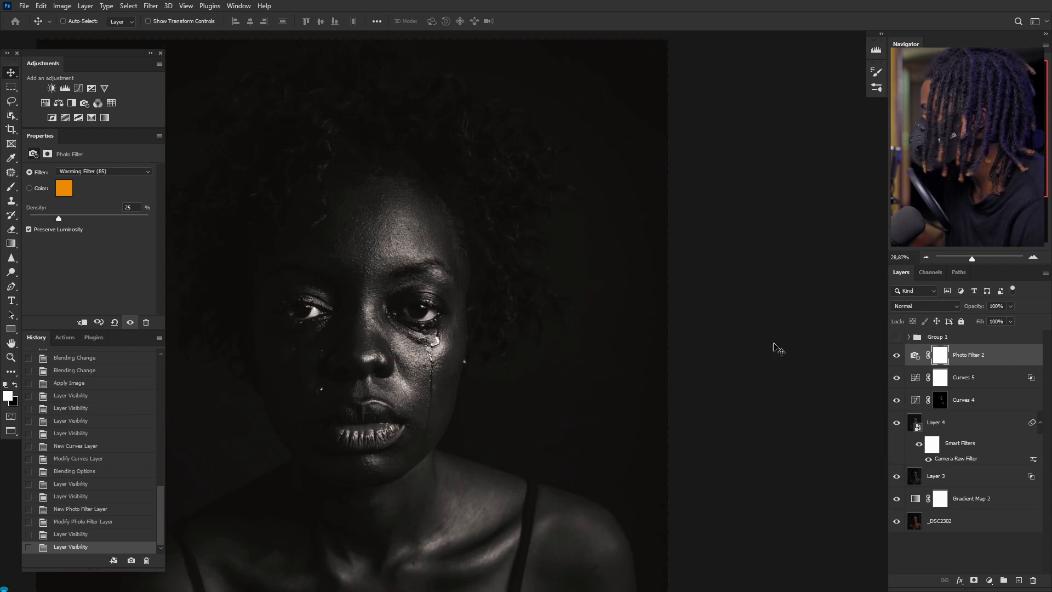
left_click(896, 339)
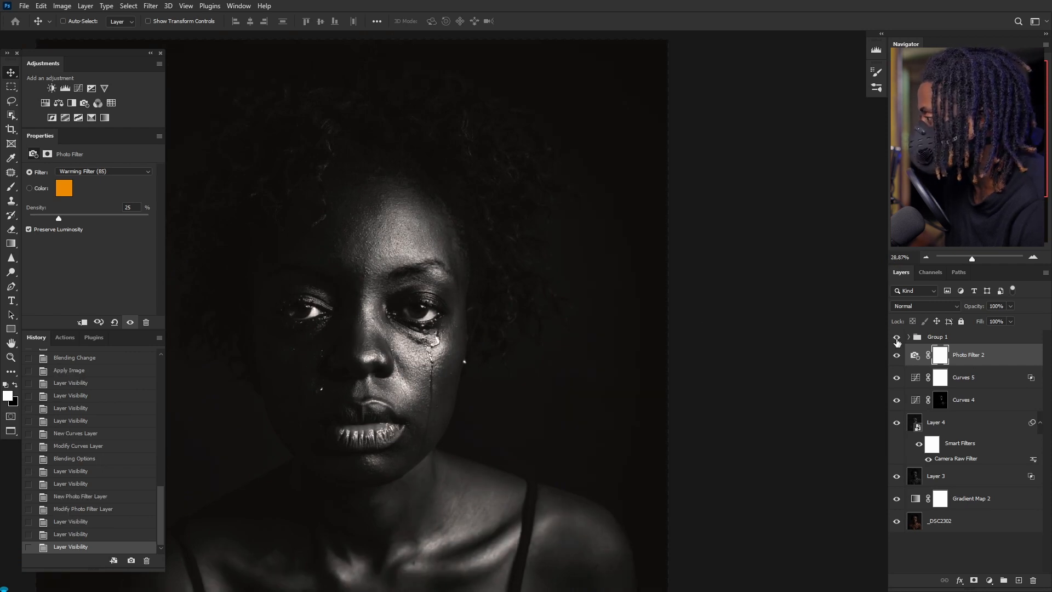
Examine the portrait with Group 1 applied, checking the eyes, tears, skin texture and hair up close and the whole image
scroll(551, 313, "down", 8)
scroll(498, 313, "up", 9)
scroll(500, 316, "up", 3)
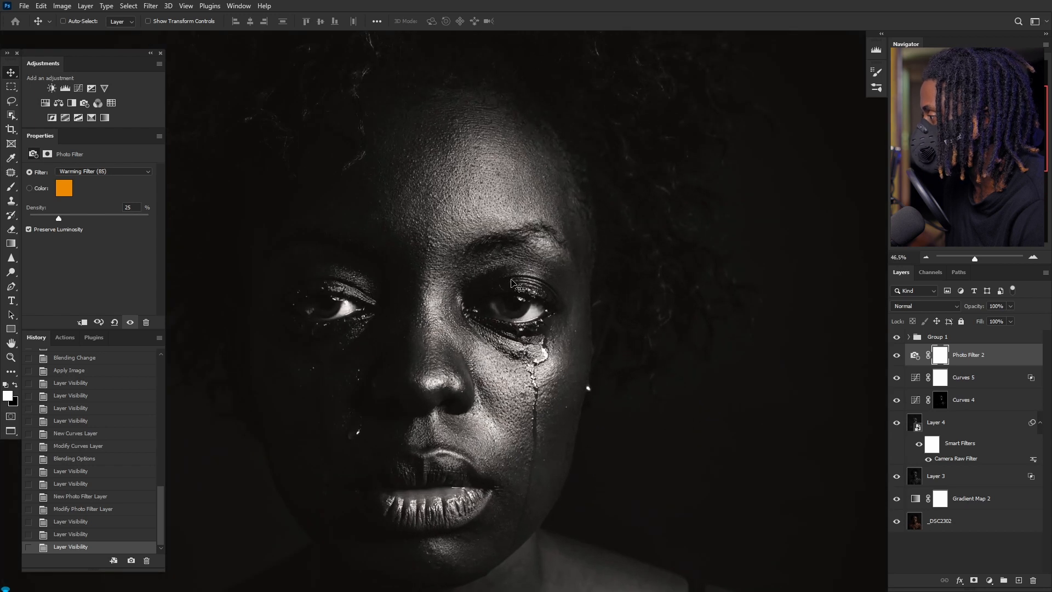
scroll(543, 313, "down", 5)
scroll(542, 313, "down", 3)
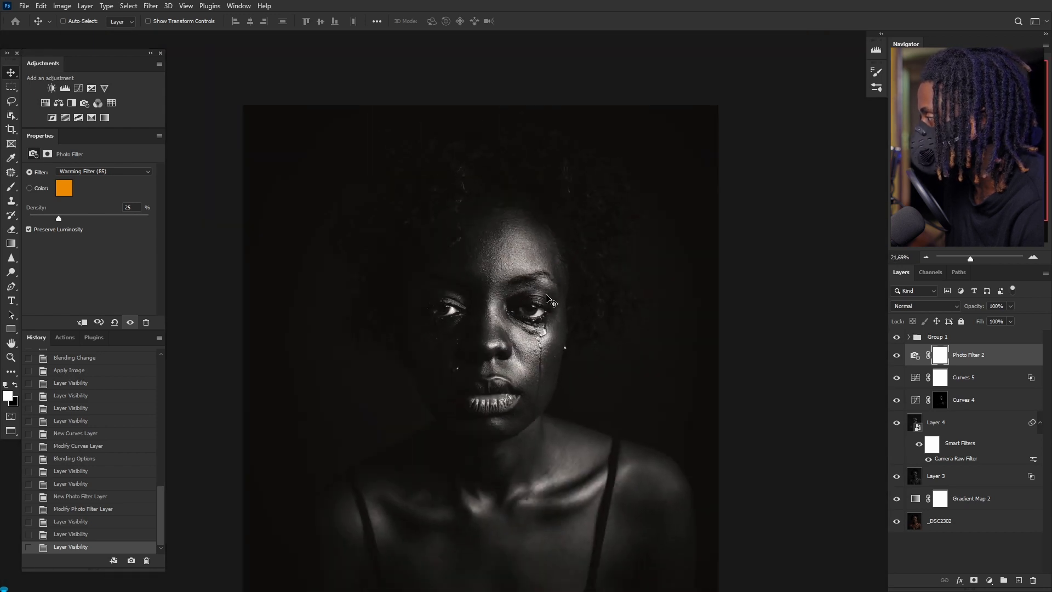
scroll(462, 182, "up", 1)
scroll(537, 203, "up", 3)
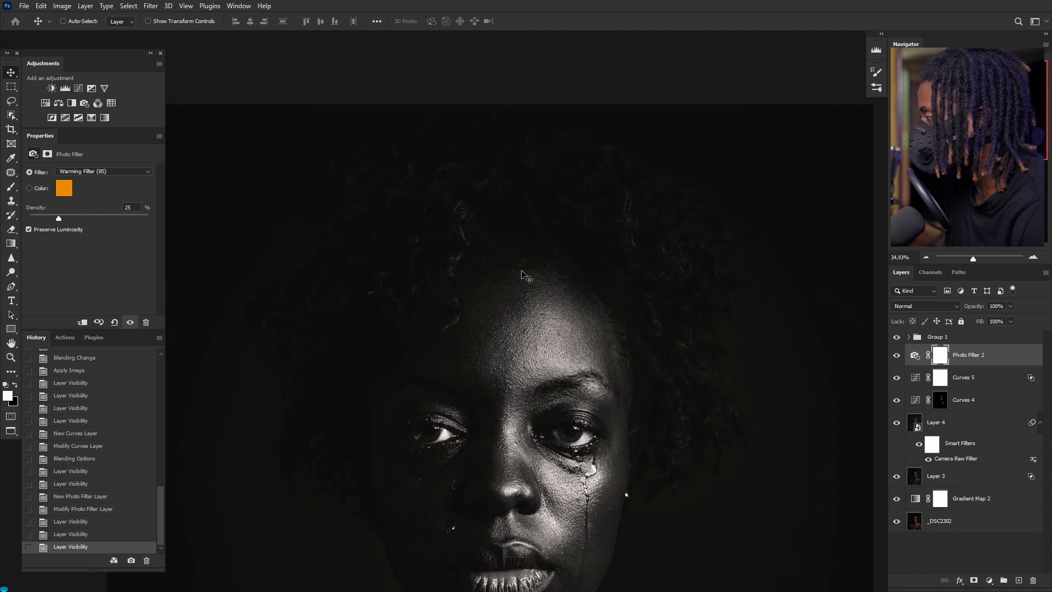
scroll(528, 277, "down", 3)
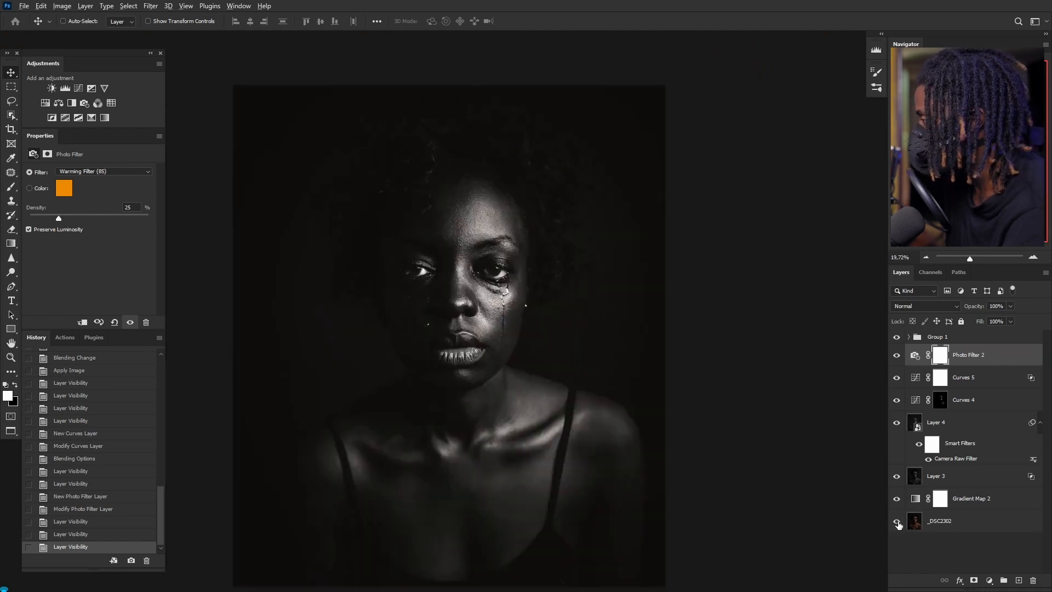
Compare the original _DSC2302 color photo on its own with the fully edited black and white portrait
left_click(897, 522, "alt")
left_click(897, 522, "alt")
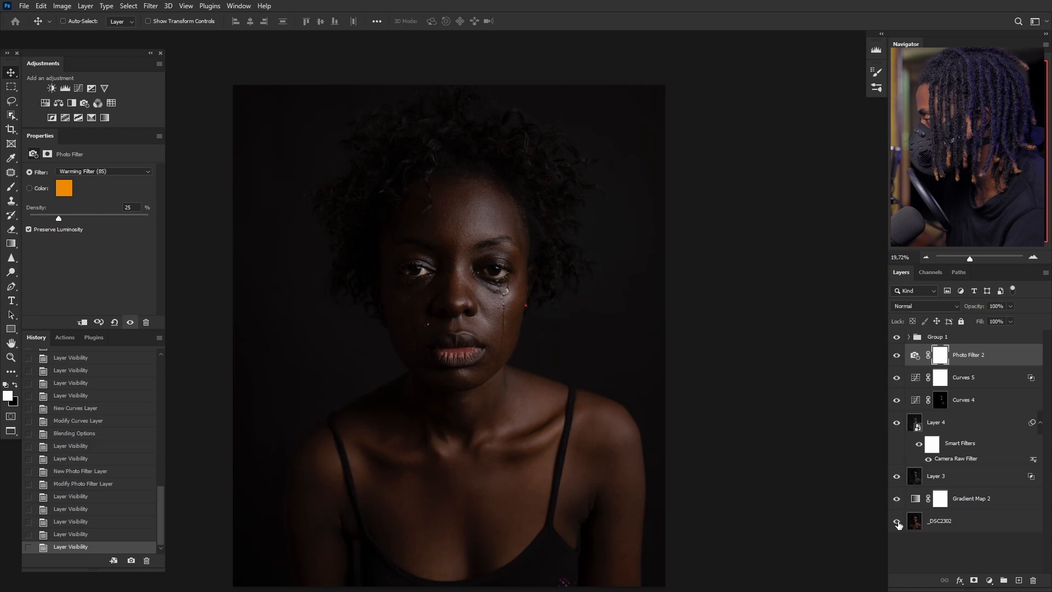
scroll(559, 359, "up", 2)
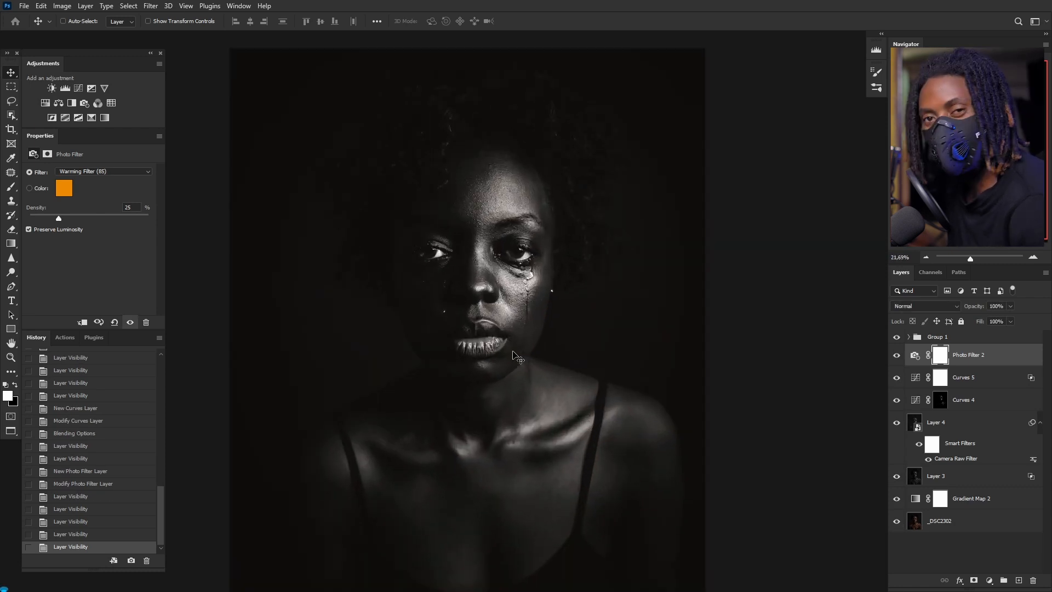